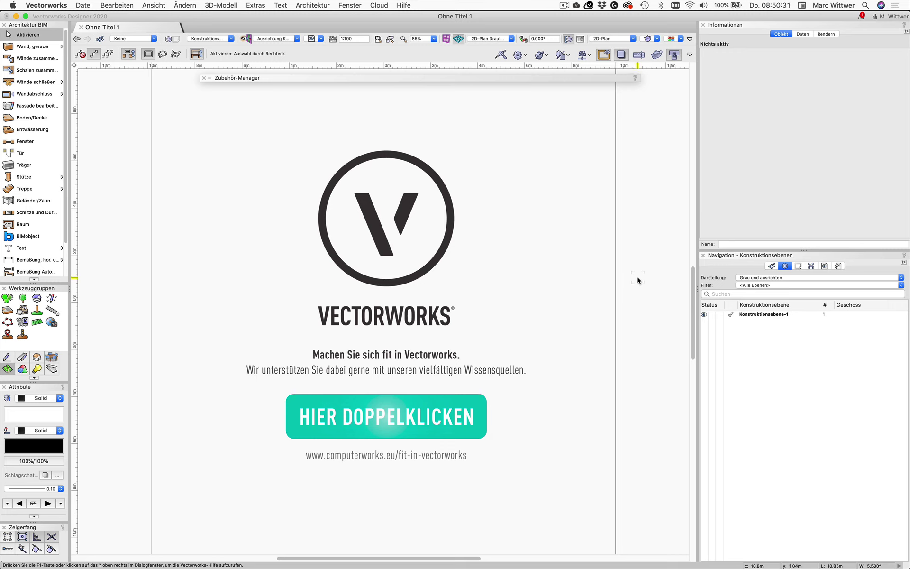
Step: Show the Extras > Arbeitsumgebung workspace list, with Architektur BIM checked
left_click(264, 5)
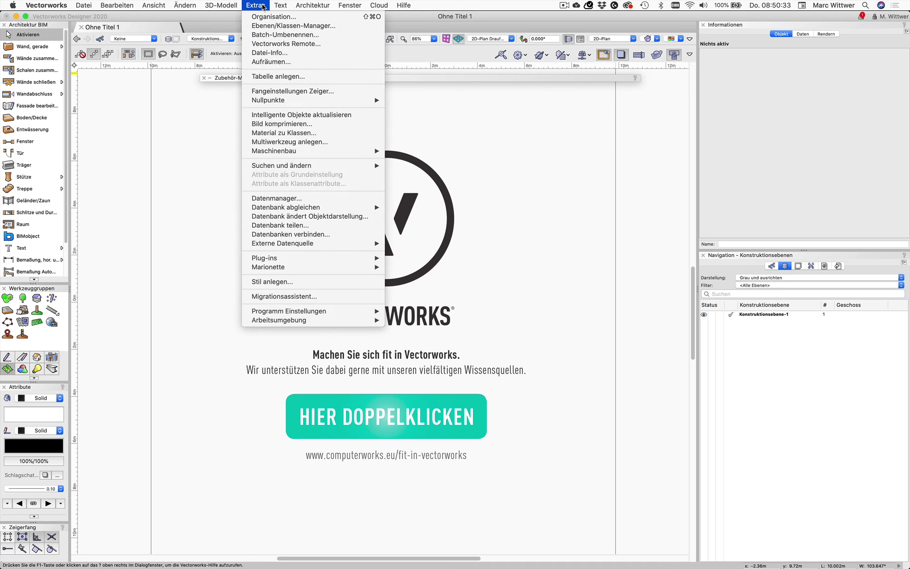
mouse_move(279, 320)
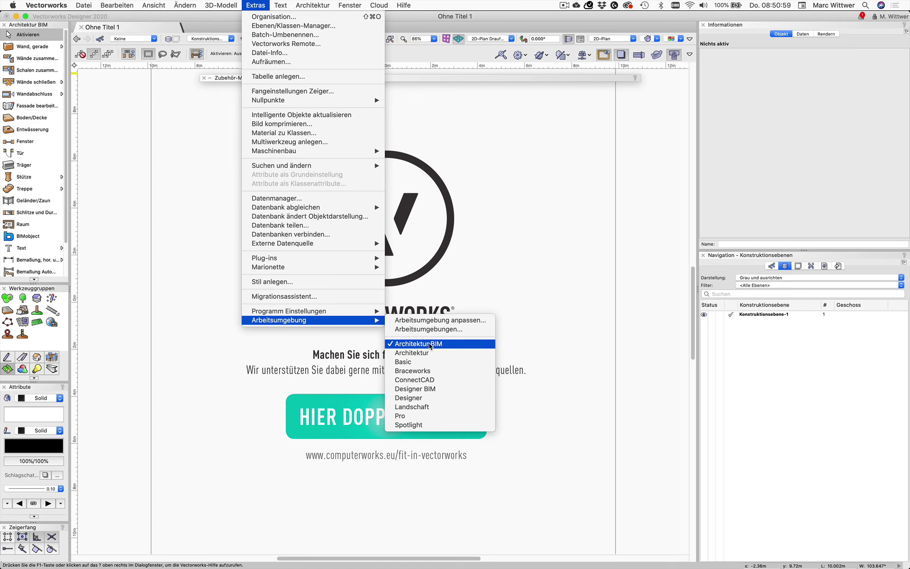
Step: Close the workspace menu and browse the construction and furniture tool sets in Werkzeuggruppen
left_click(185, 305)
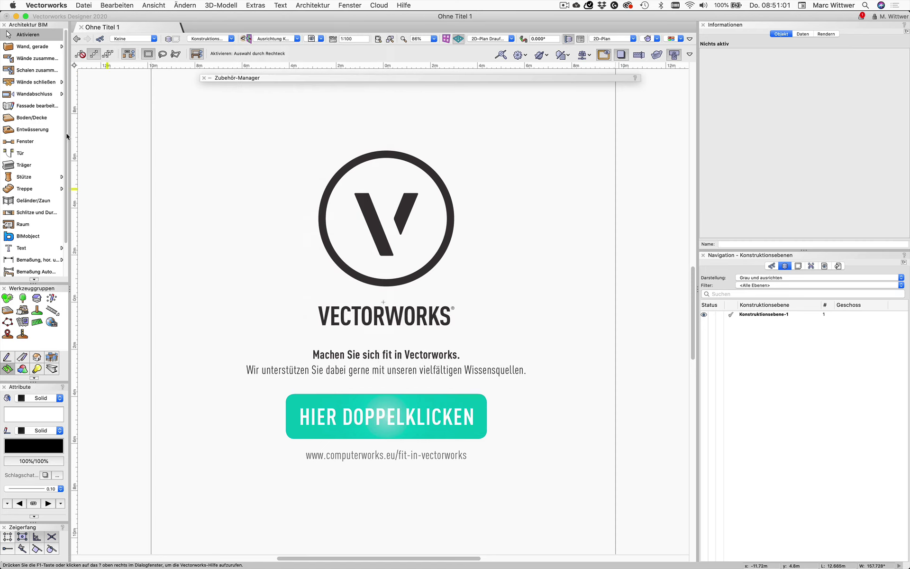
left_click(33, 70)
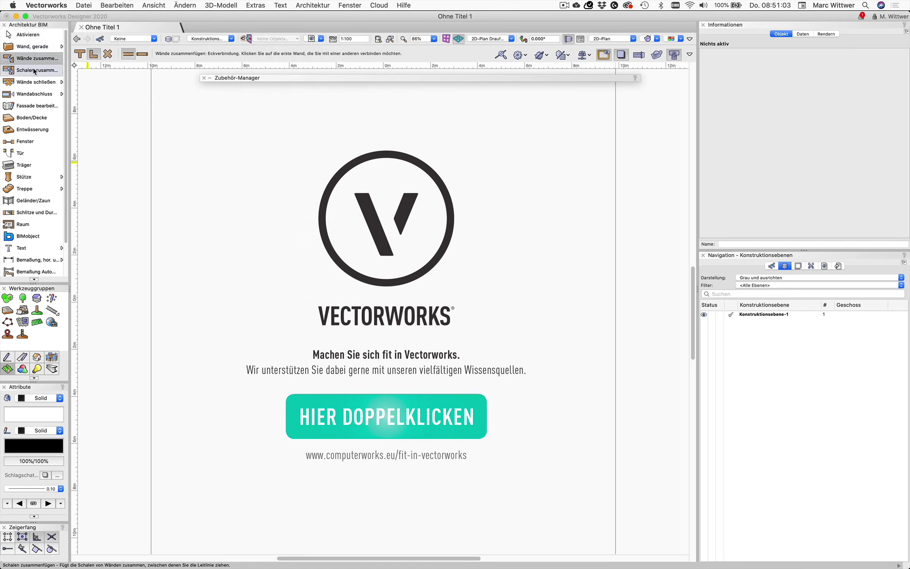
left_click(28, 130)
left_click(32, 36)
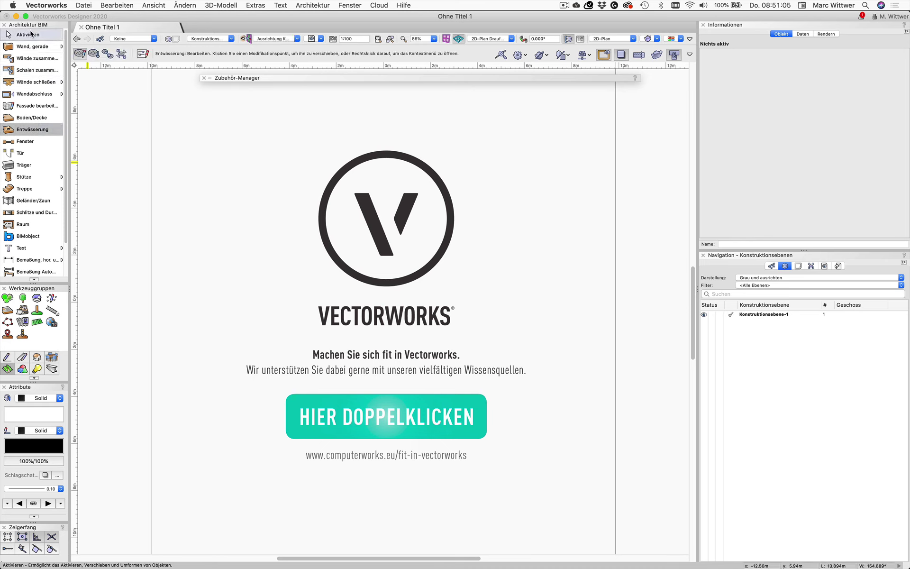
left_click(8, 357)
left_click(51, 356)
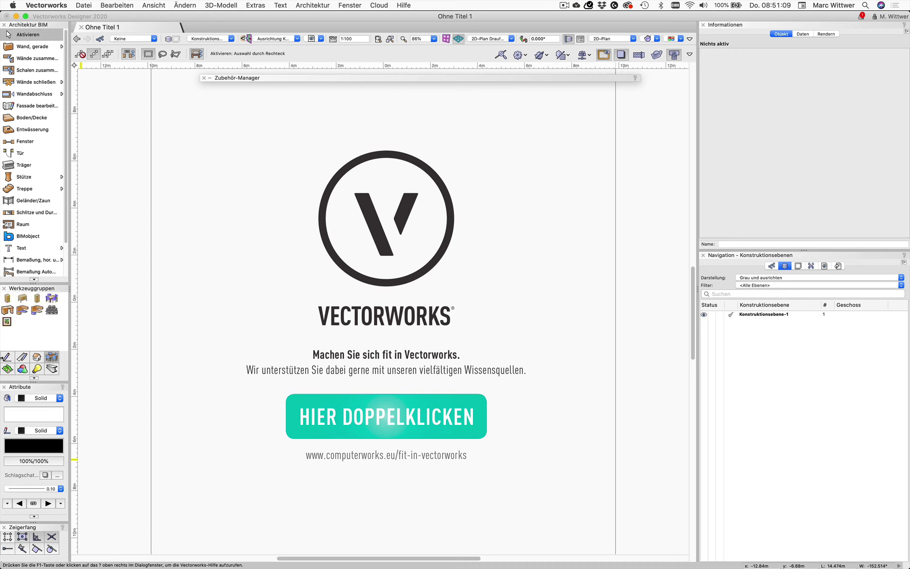
left_click(8, 357)
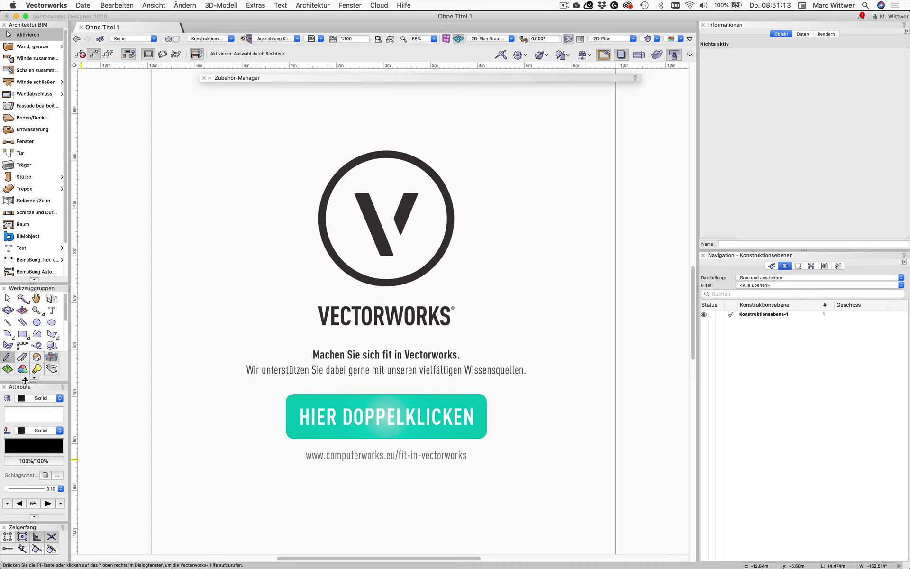
Step: Make the tool sets palette taller, then tear off and close the Bemaßung palette
left_click_drag(24, 382, 28, 415)
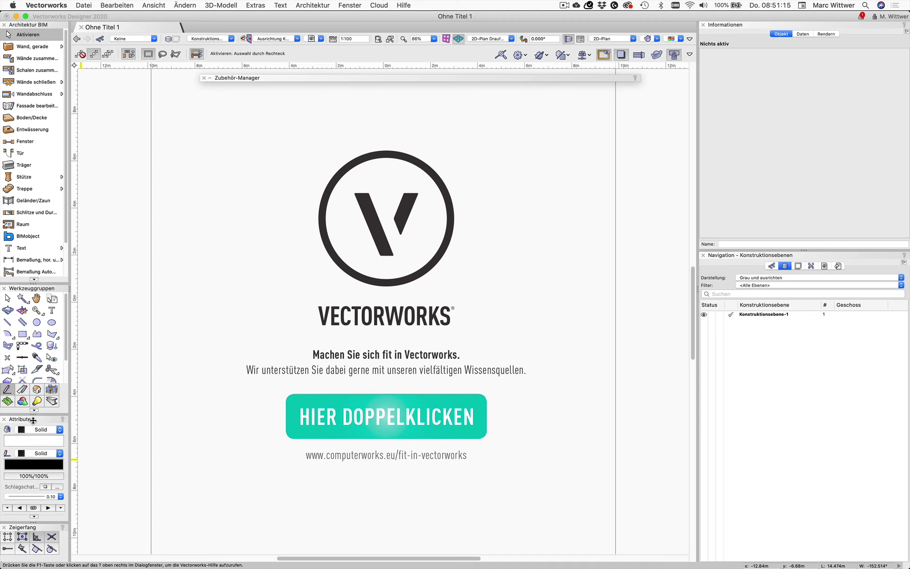
left_click(24, 391)
left_click_drag(22, 391, 192, 275)
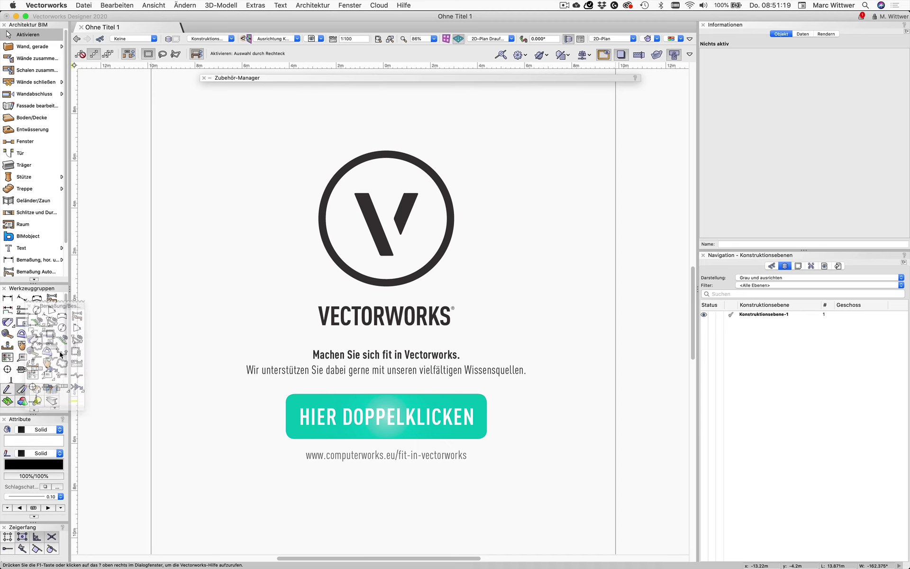
left_click(6, 391)
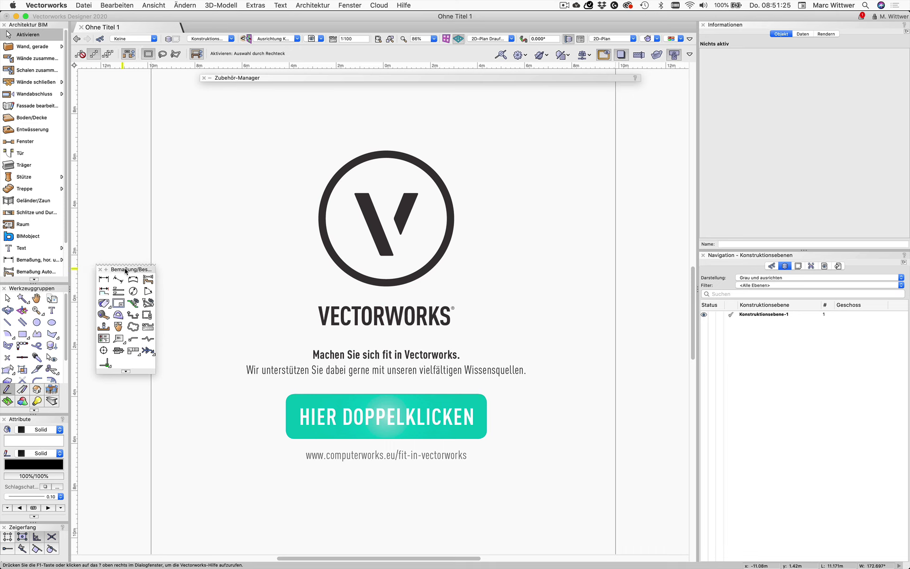
mouse_move(122, 270)
left_mouse_down()
mouse_move(41, 288)
mouse_move(109, 280)
left_mouse_up()
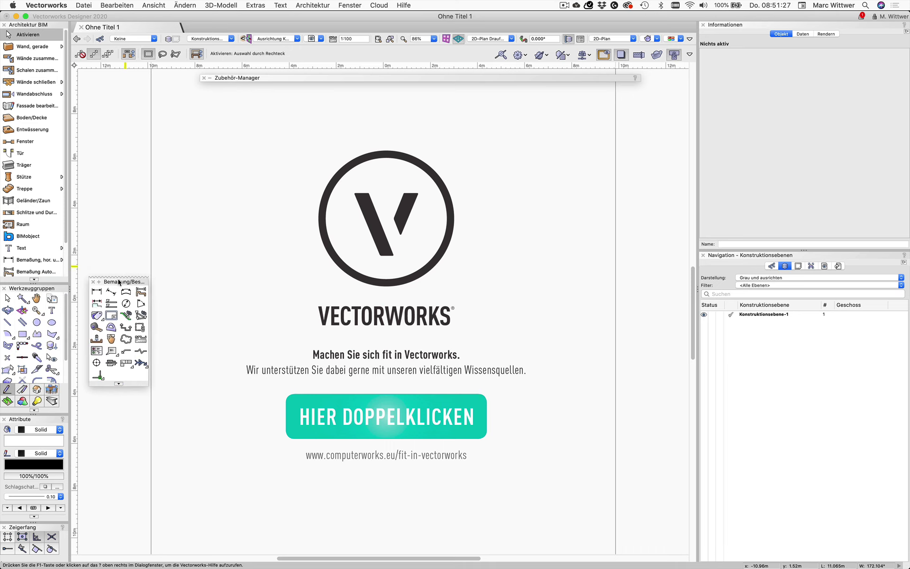
left_click(89, 279)
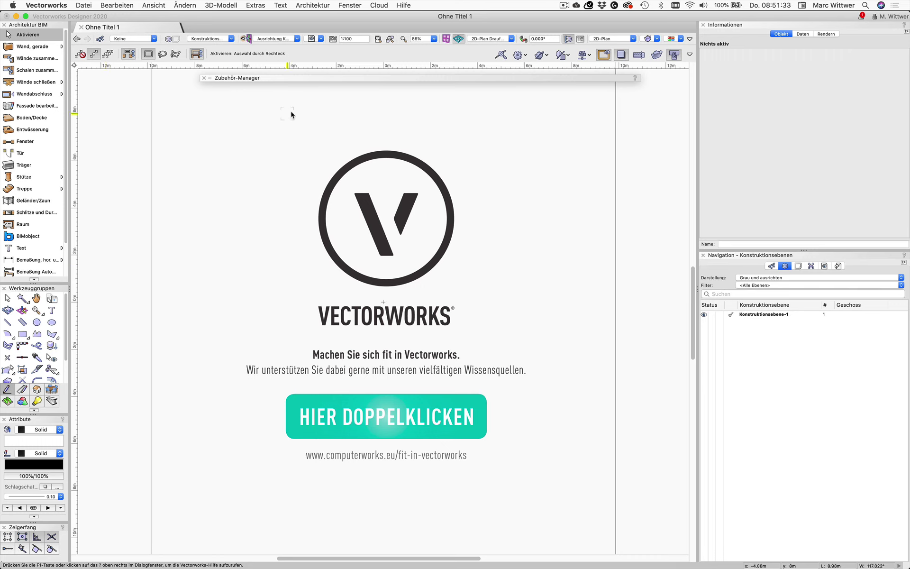
left_click(355, 6)
mouse_move(394, 16)
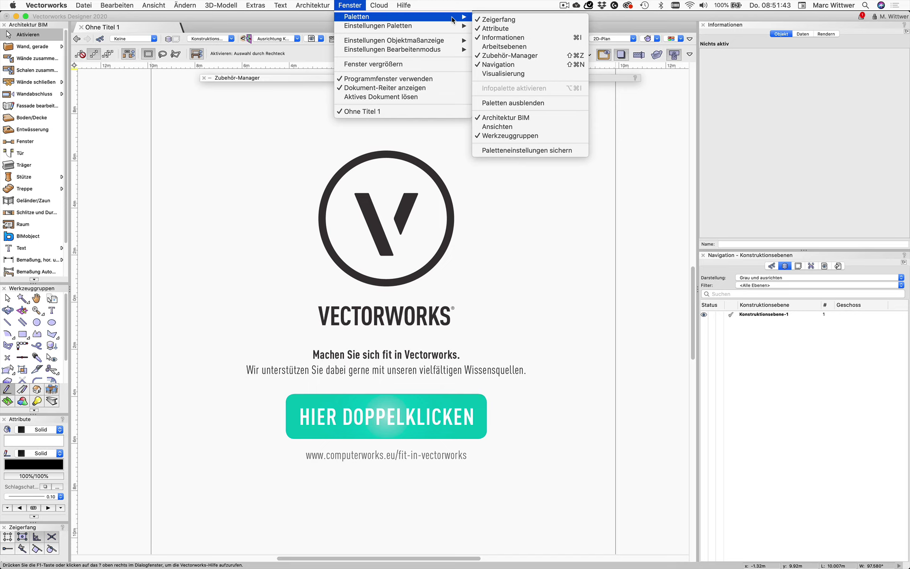
left_click(494, 60)
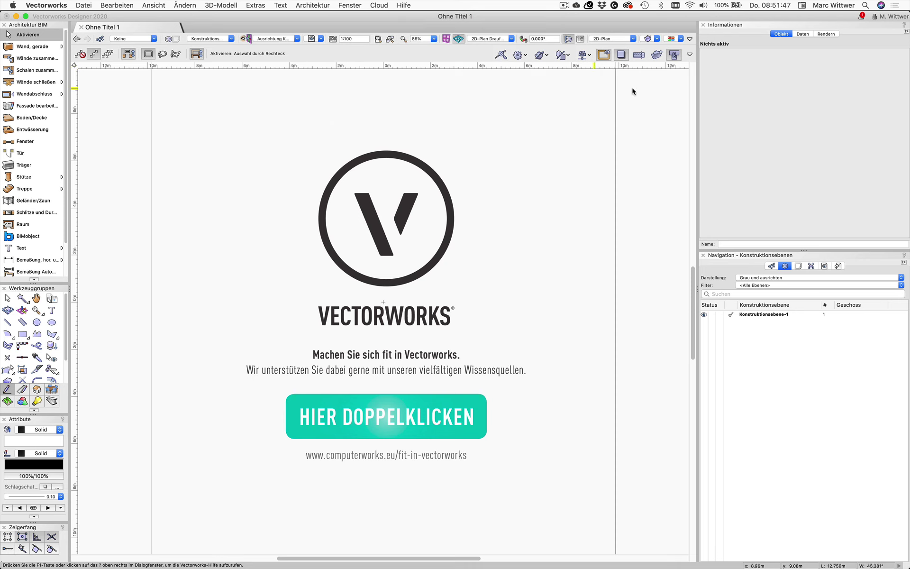
left_click(350, 6)
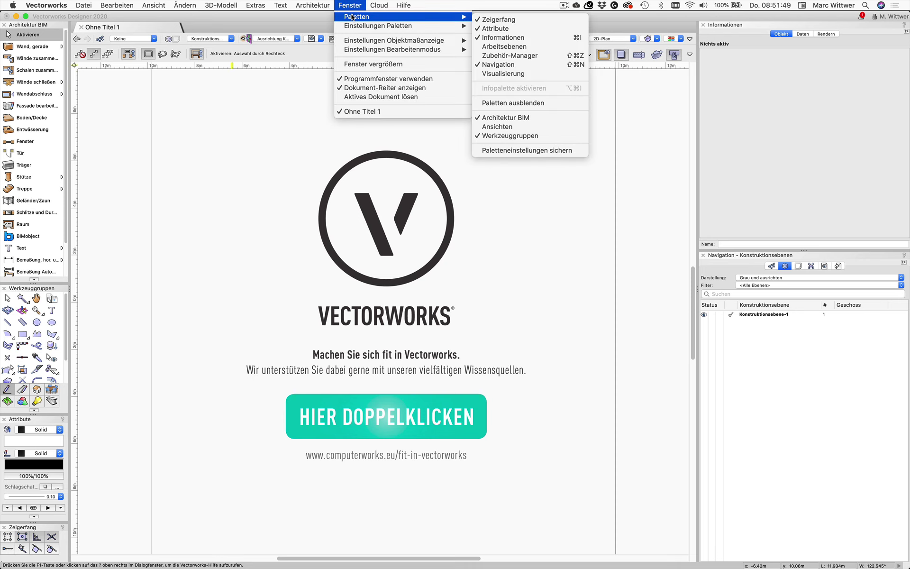
left_click(515, 57)
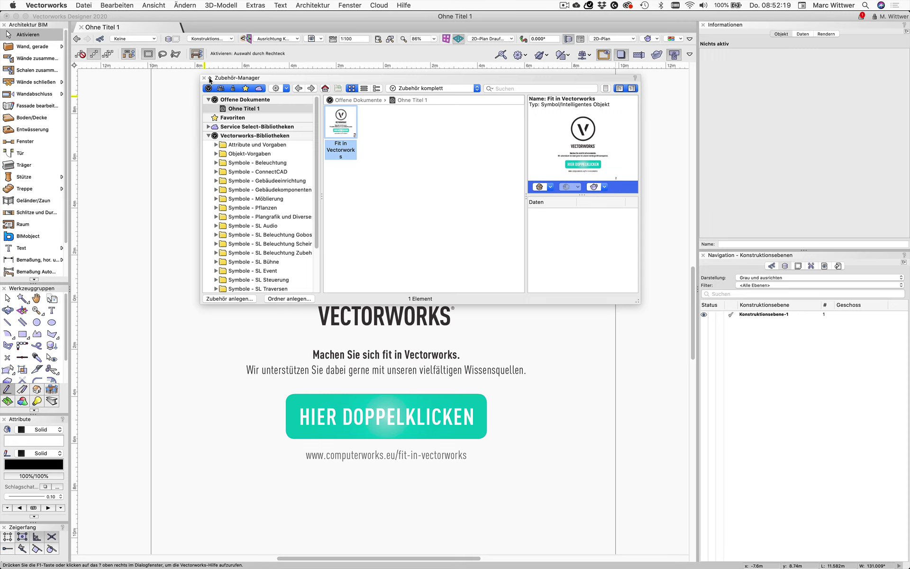
left_click(209, 79)
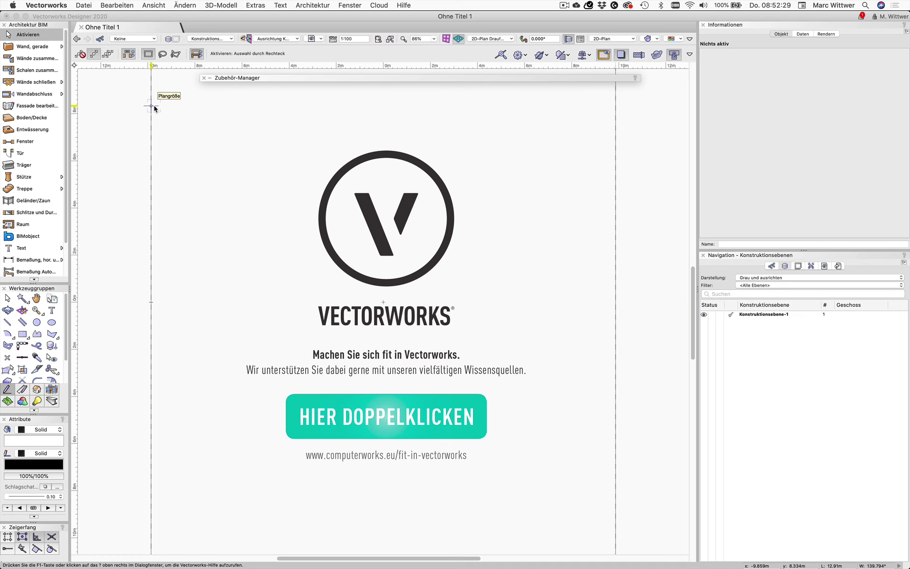
Step: Set Widerrufenschritte to 60 on the Diverses tab of the program preferences
left_click(252, 8)
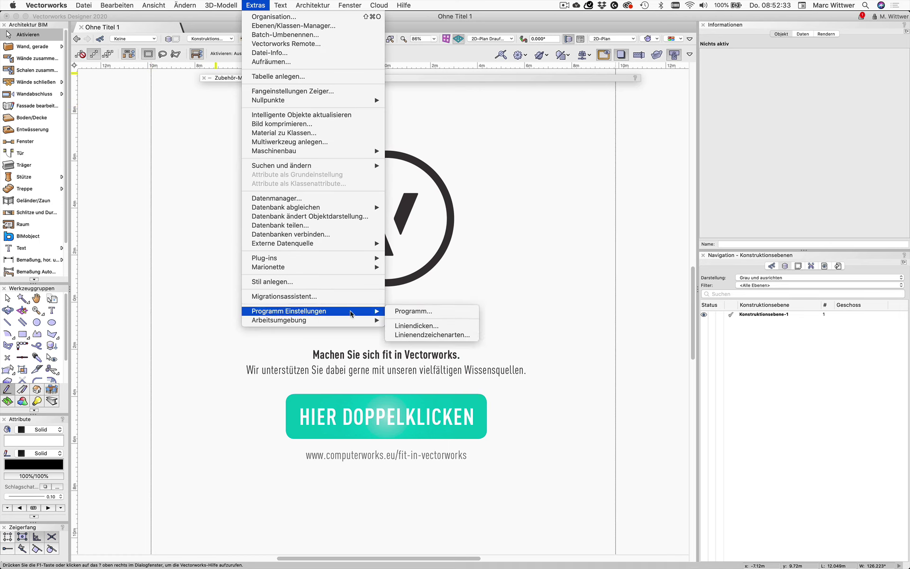
mouse_move(299, 311)
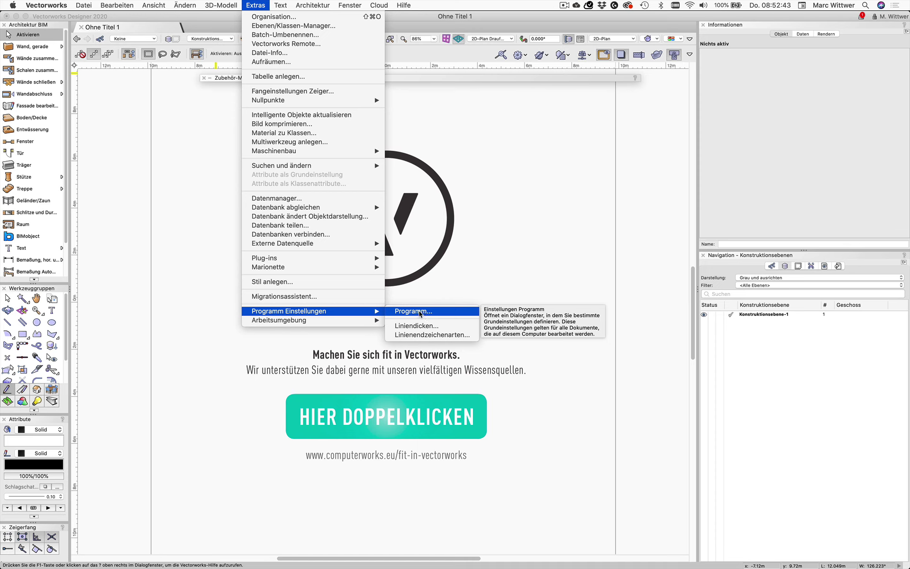
left_click(424, 313)
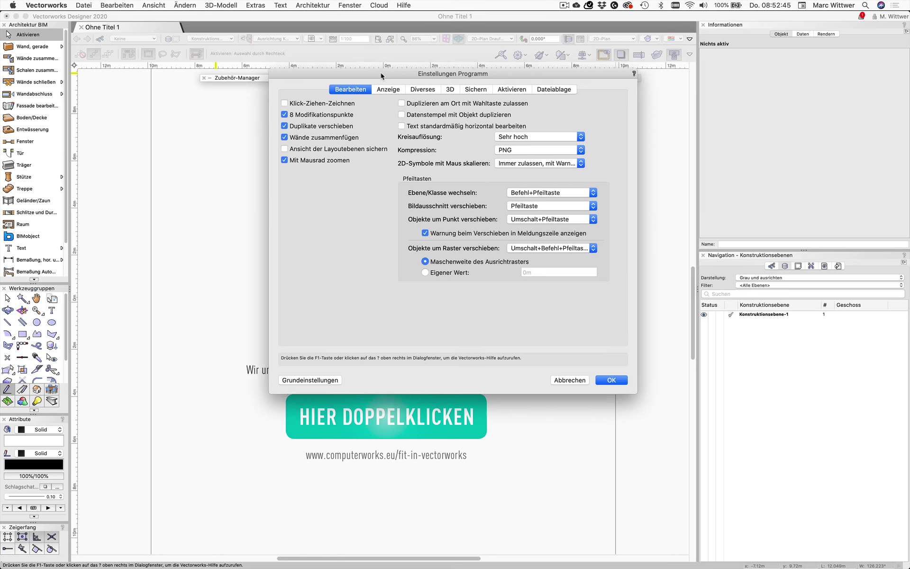
mouse_move(378, 89)
left_mouse_down()
mouse_move(294, 81)
mouse_move(295, 97)
left_mouse_up()
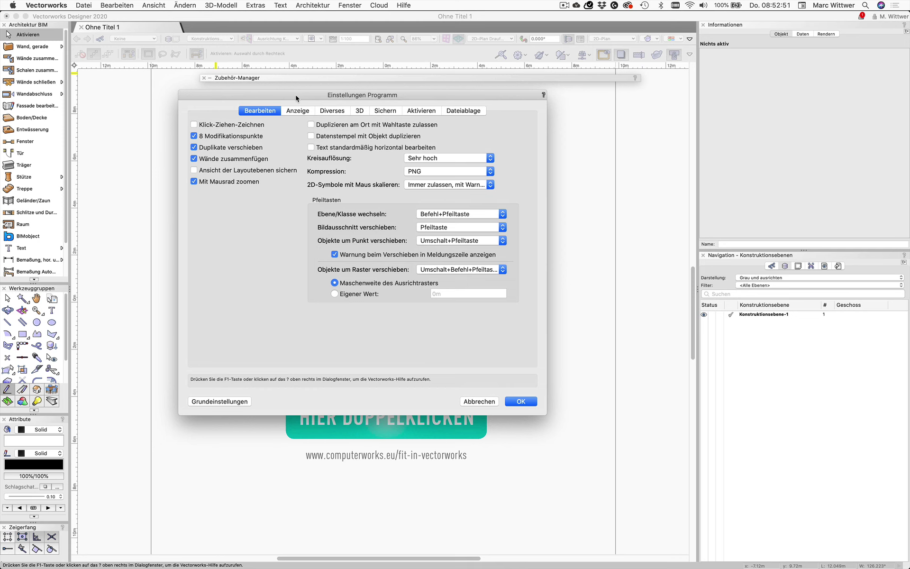
left_click(336, 111)
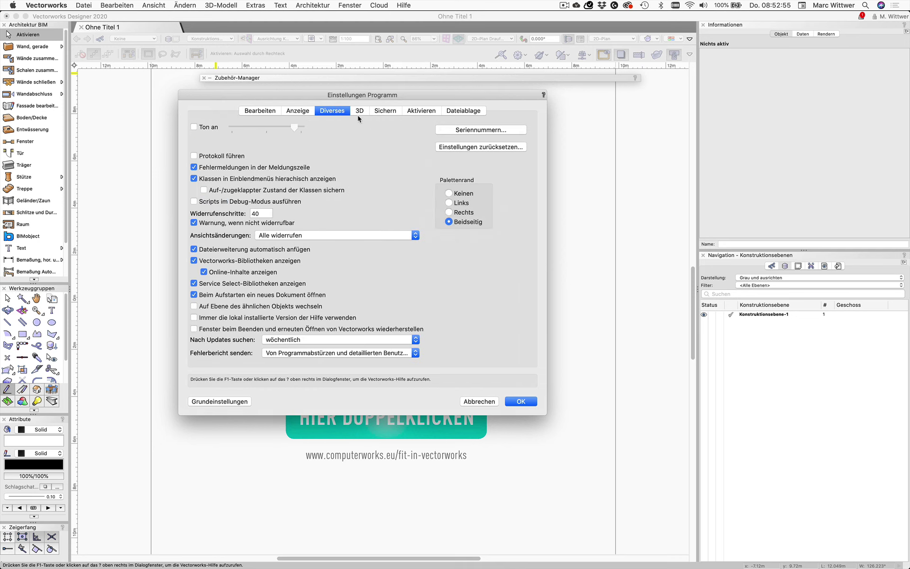
left_click(261, 214)
type("6")
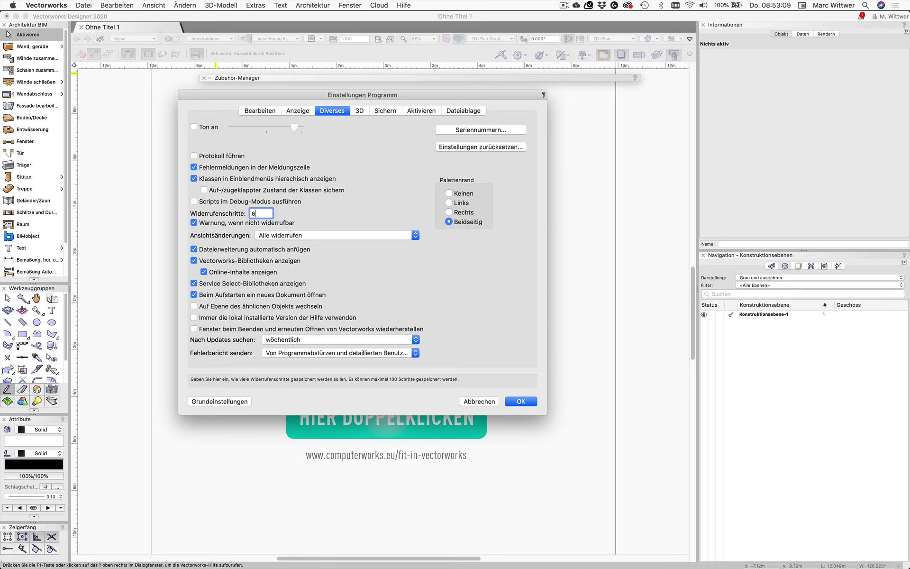
type("0")
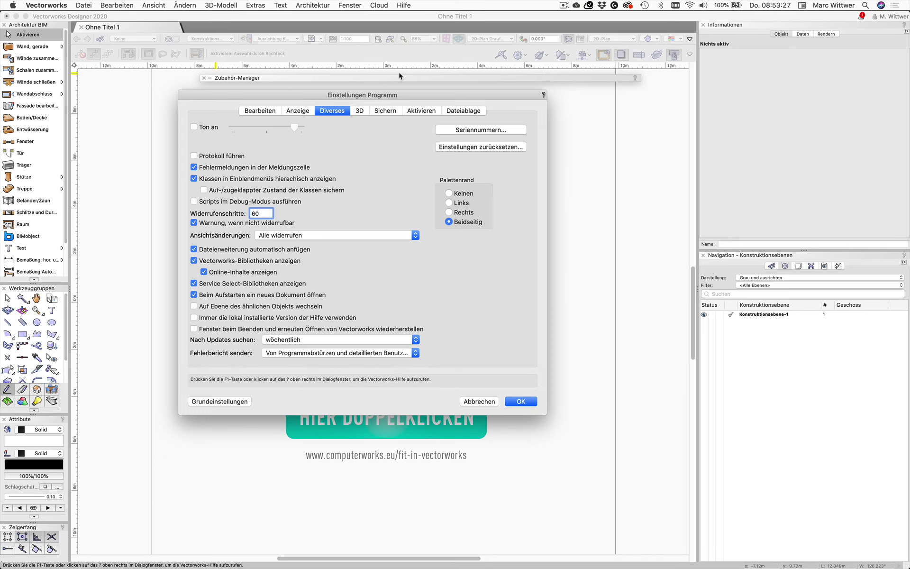
Step: Keep the 15-minute autosave on the Sichern tab and accept the preferences
left_click(384, 110)
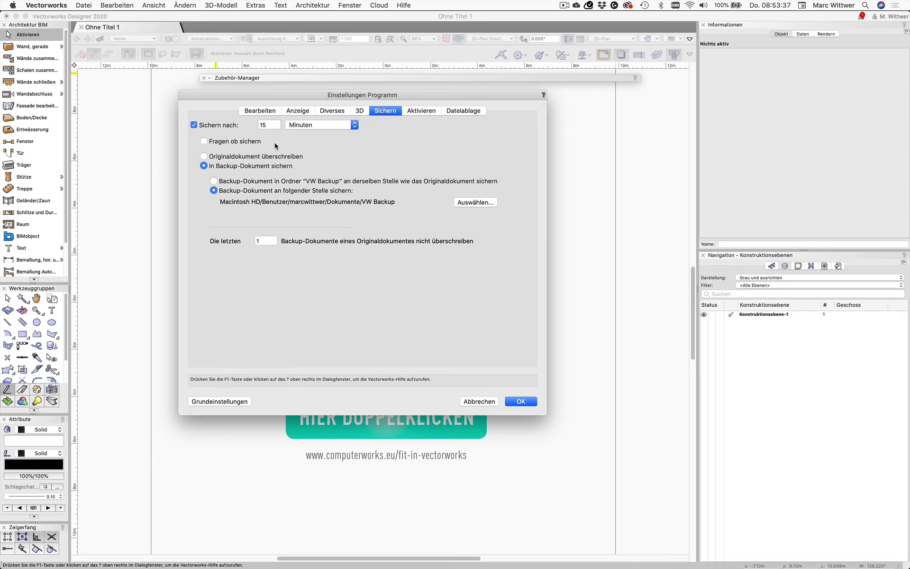
key("Tab")
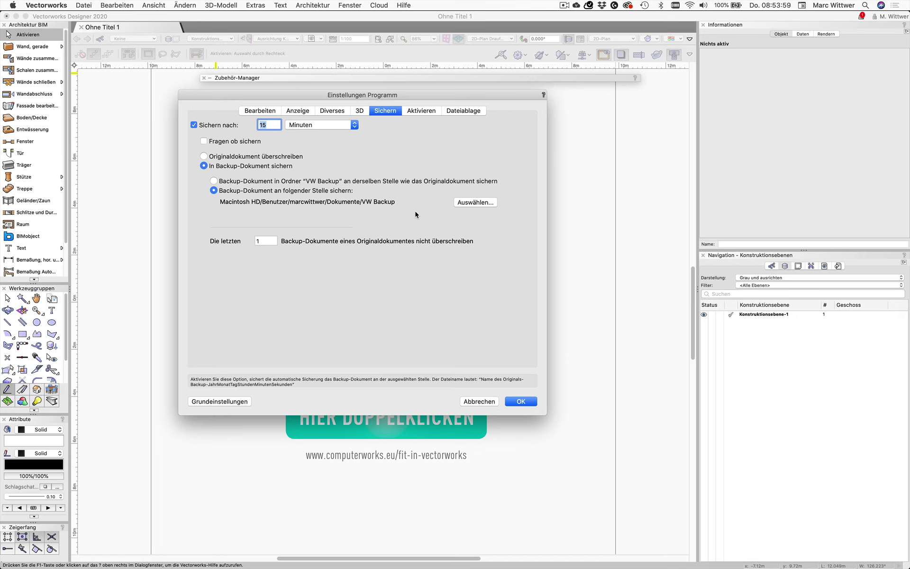
left_click(519, 404)
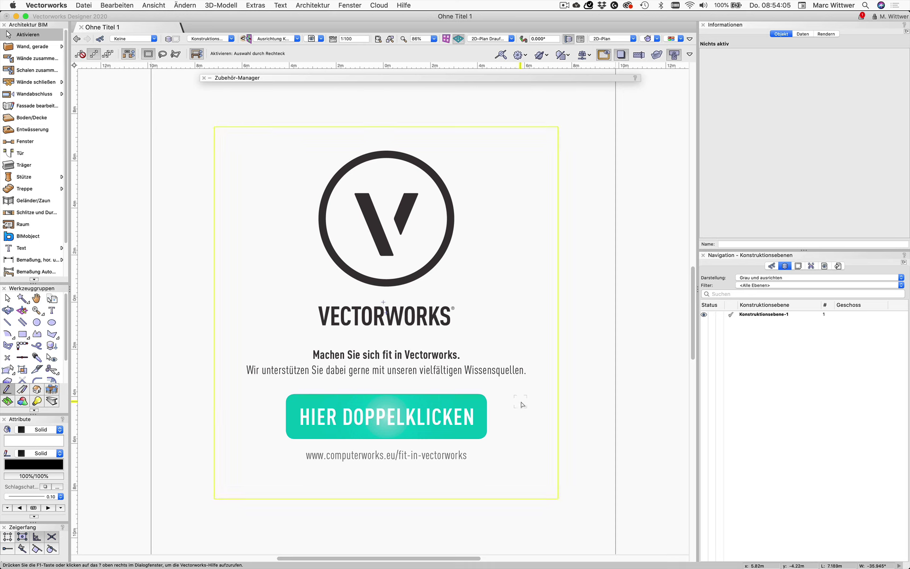
Step: Select and delete the 'Fit in Vectorworks' welcome graphic
left_click(521, 404)
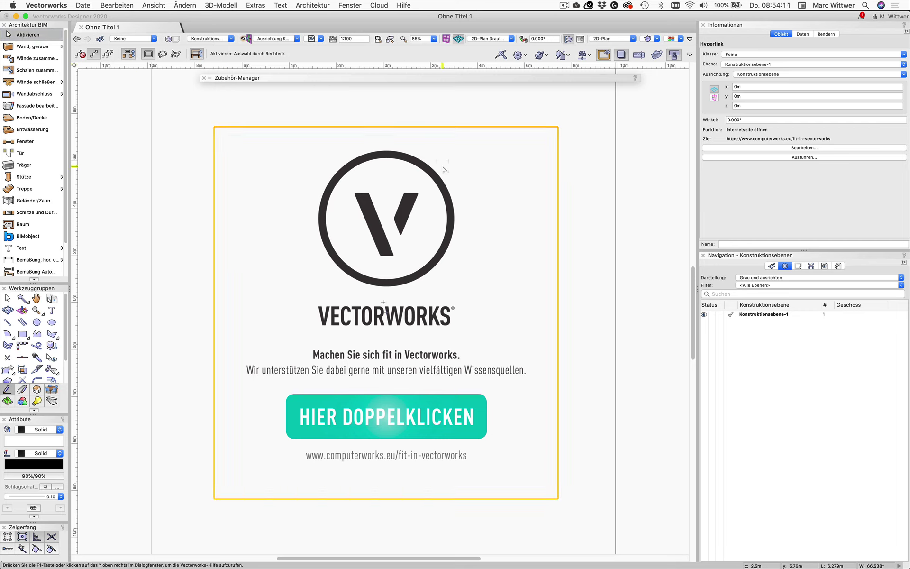
key("Delete")
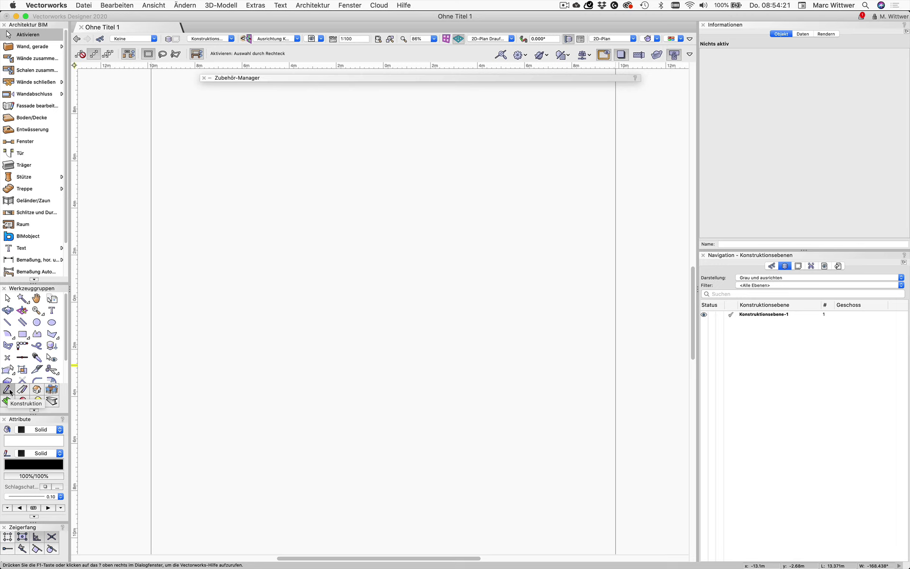
Step: Draw a 4.5 m horizontal line with the Line tool
left_click(10, 323)
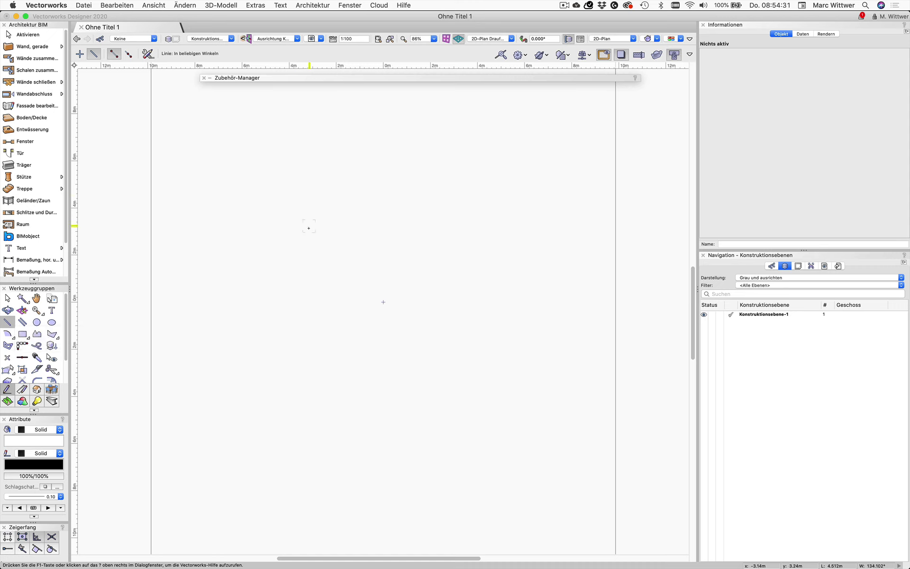
left_click(313, 235)
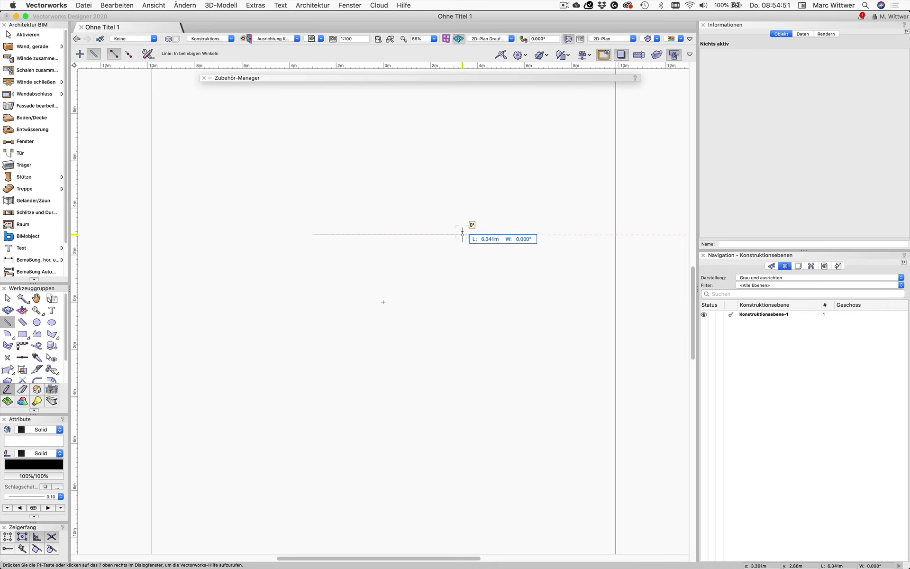
key("Tab")
type("4.5")
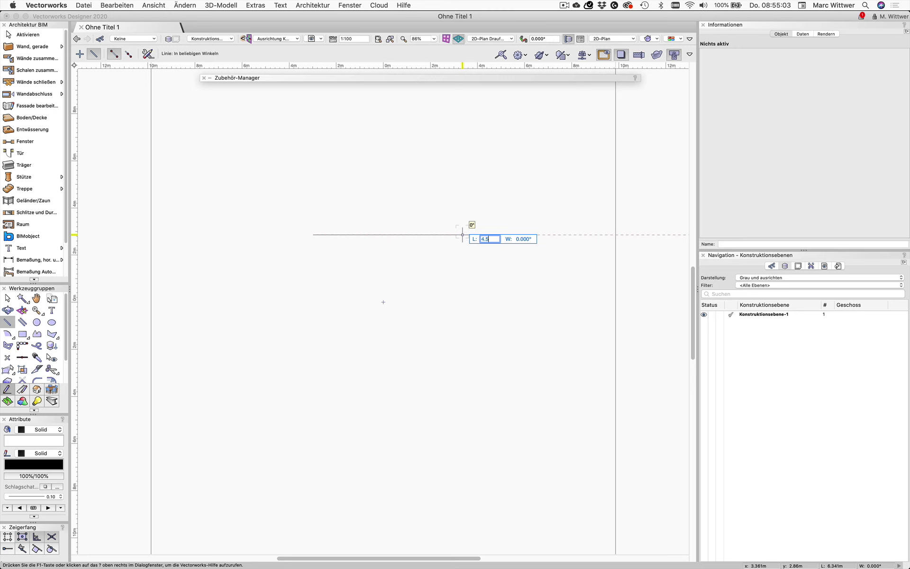
key("Tab")
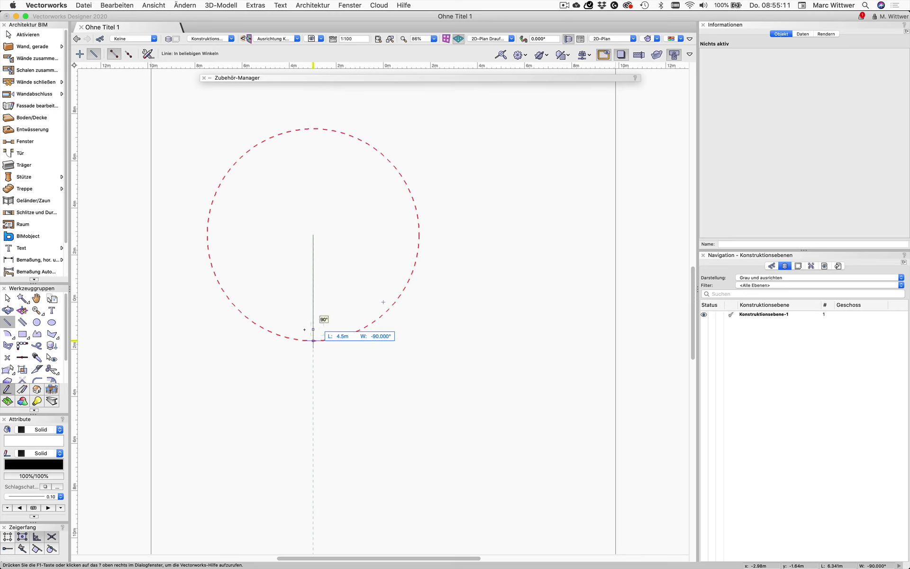
left_click(419, 235)
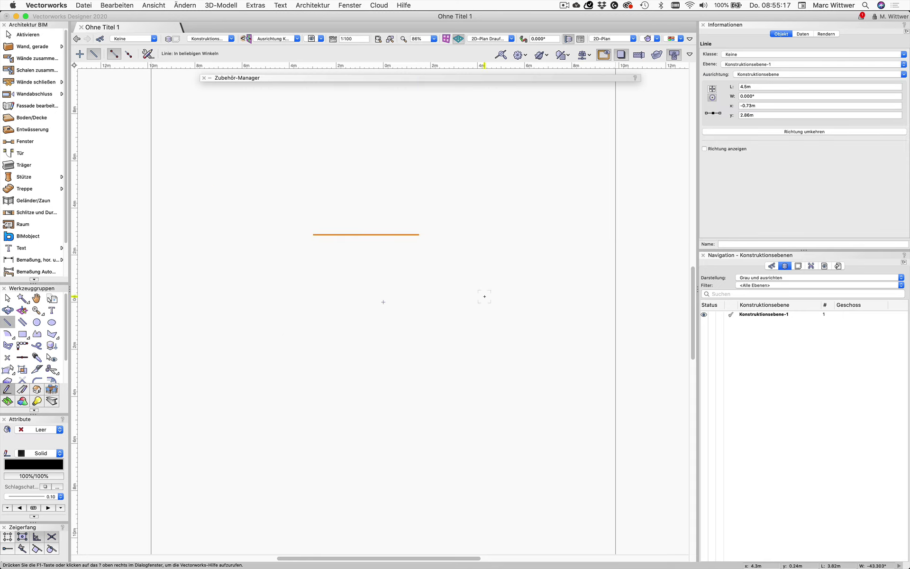
Step: Draw a 3 m line at 22° from the first line's right end
left_click(419, 235)
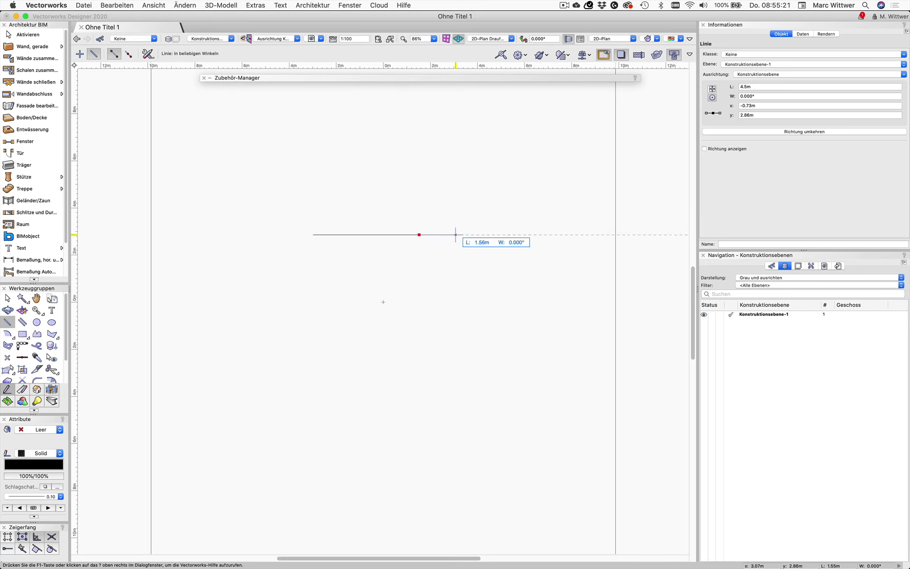
type("3")
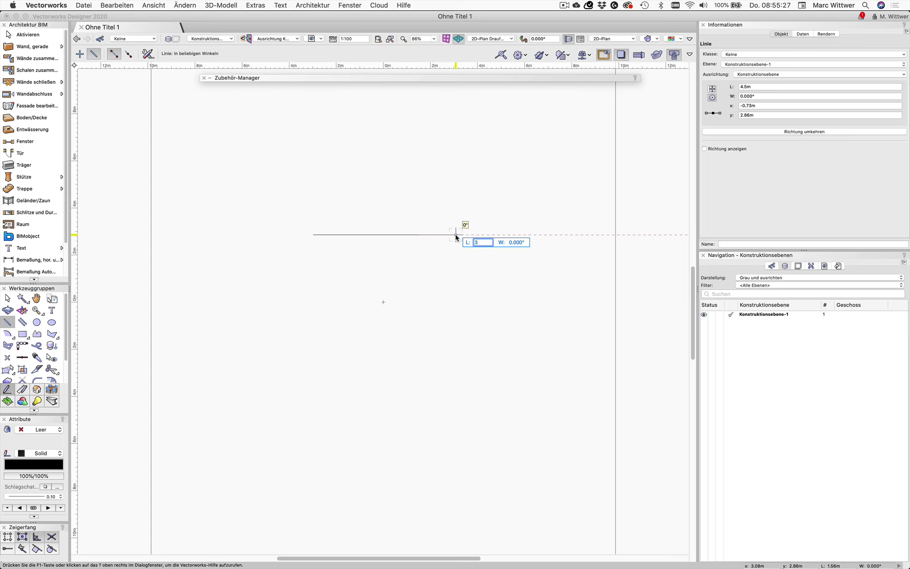
key("Tab")
type("22")
key("Return")
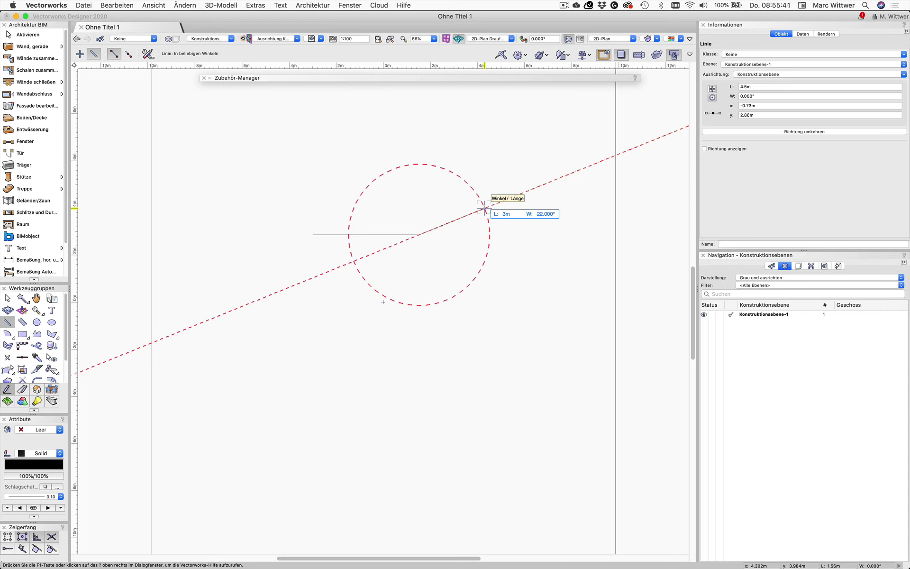
left_click(484, 208)
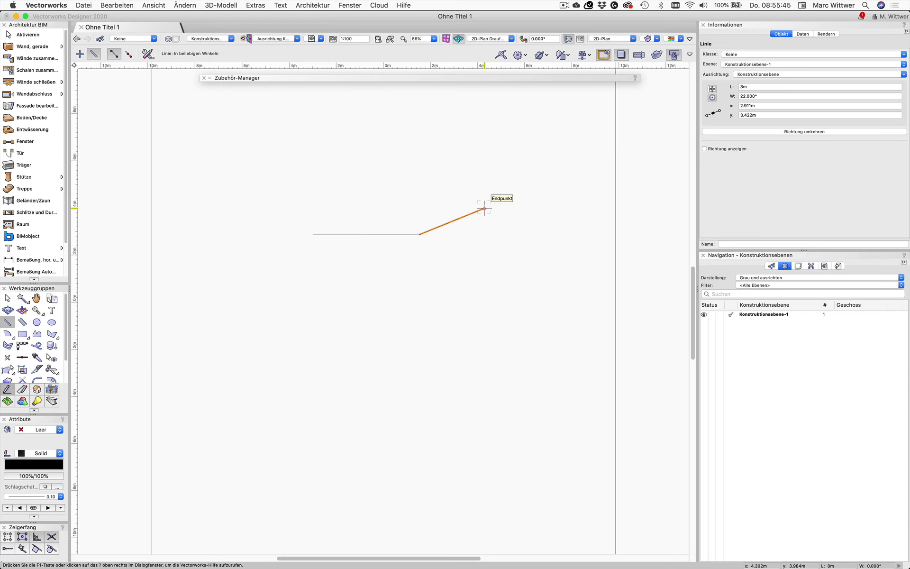
left_click(317, 286)
Step: Create the separate third line with length 3 m and angle -12°
type("3")
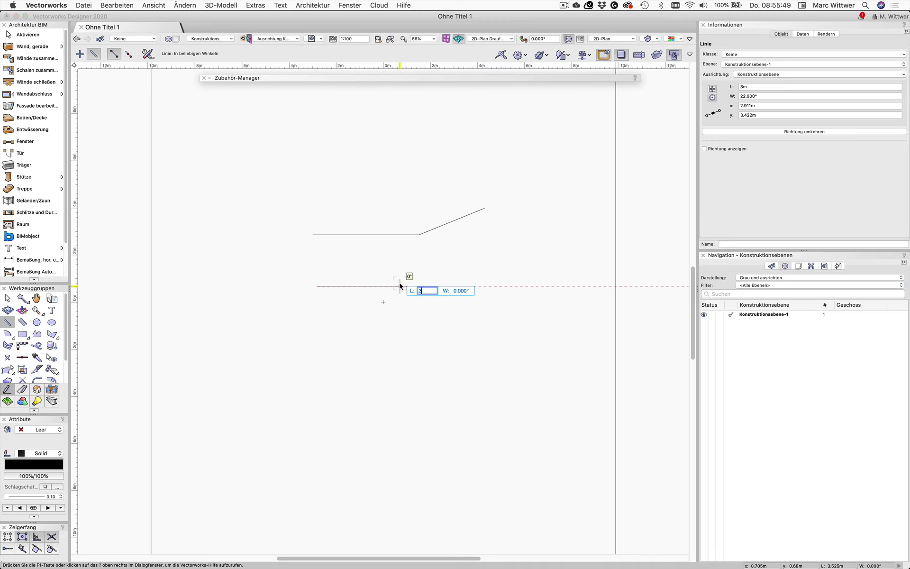
key("Tab")
type("-")
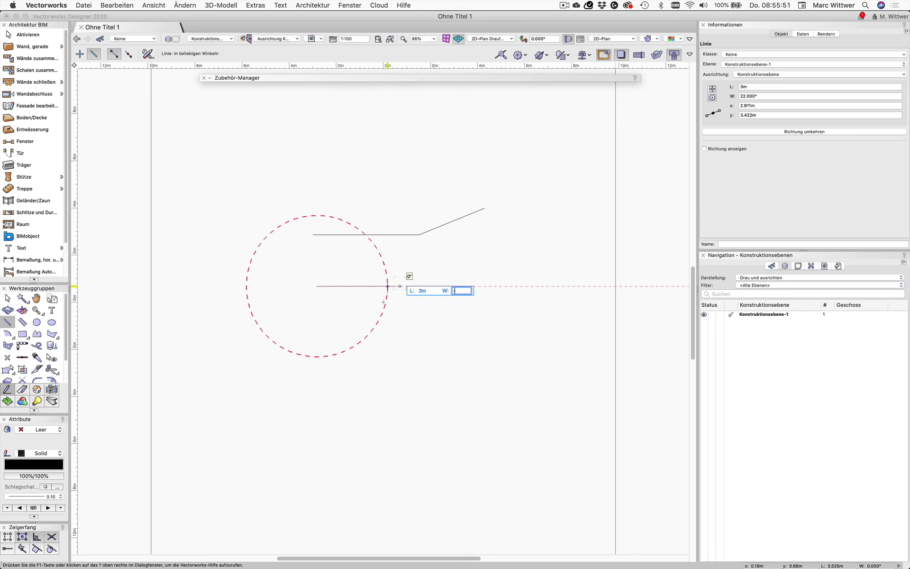
type("12")
key("Tab")
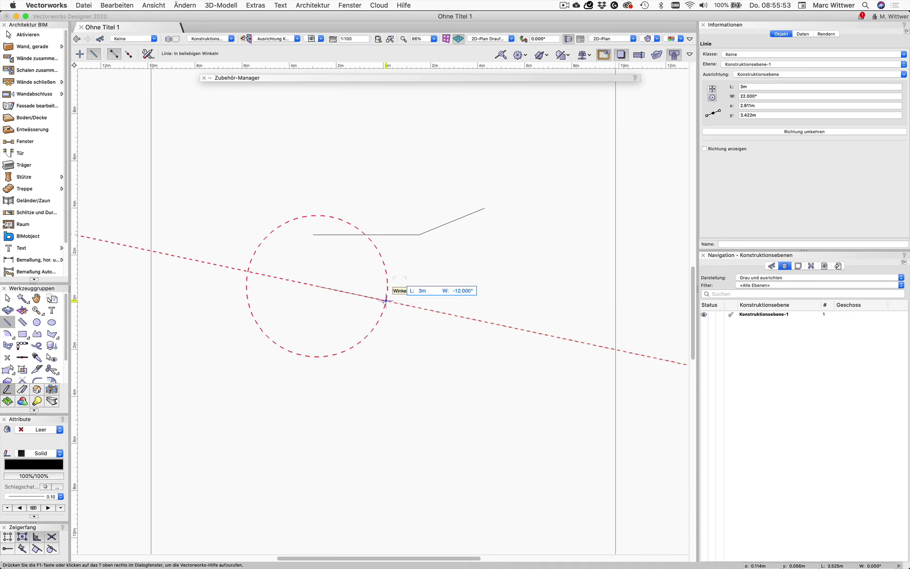
key("Return")
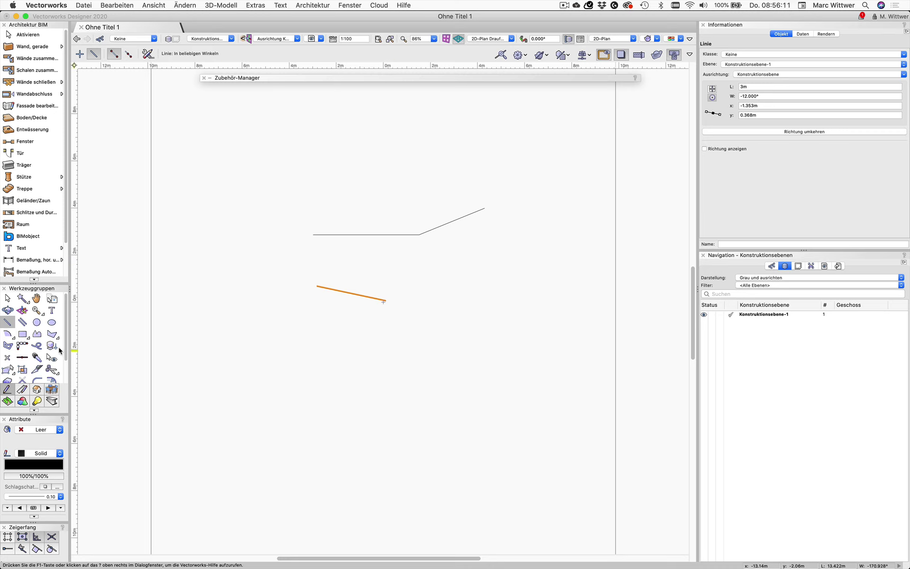
Step: Draw 3 m circles: centre-radius on the -12° line, diameter across the 22° line
left_click(40, 324)
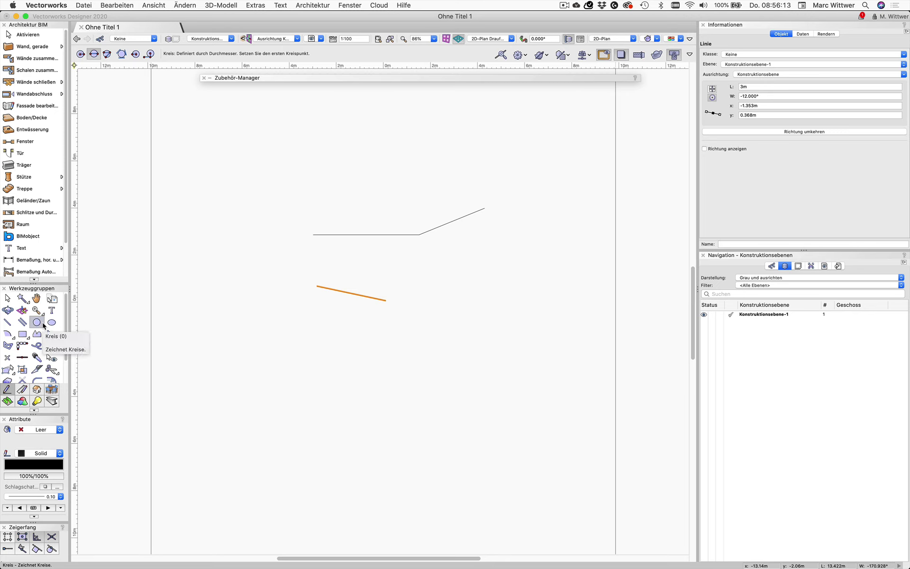
left_click(82, 55)
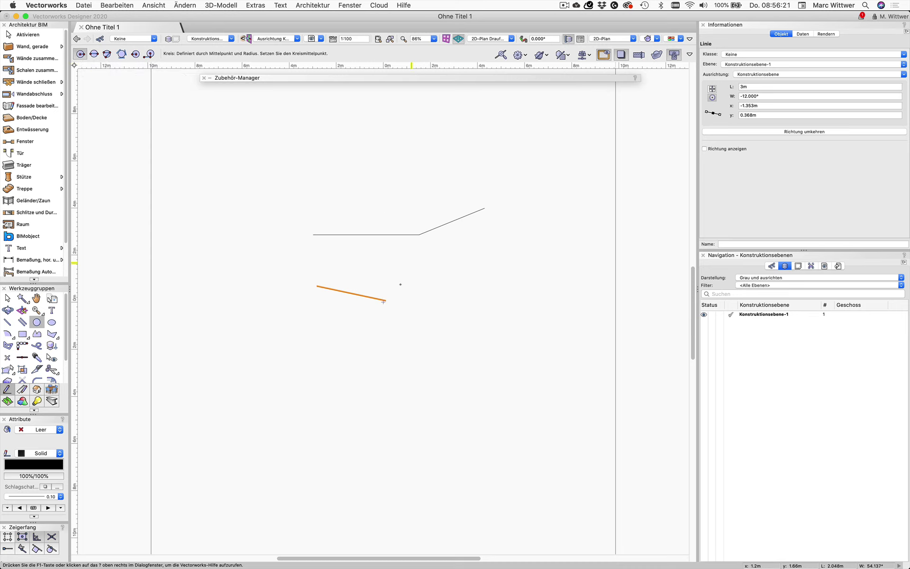
left_click(351, 294)
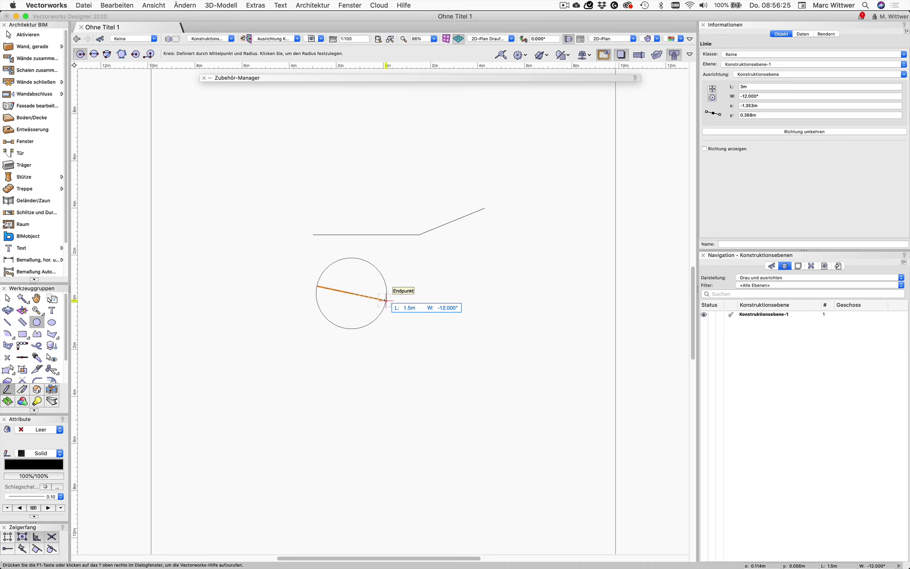
left_click(386, 301)
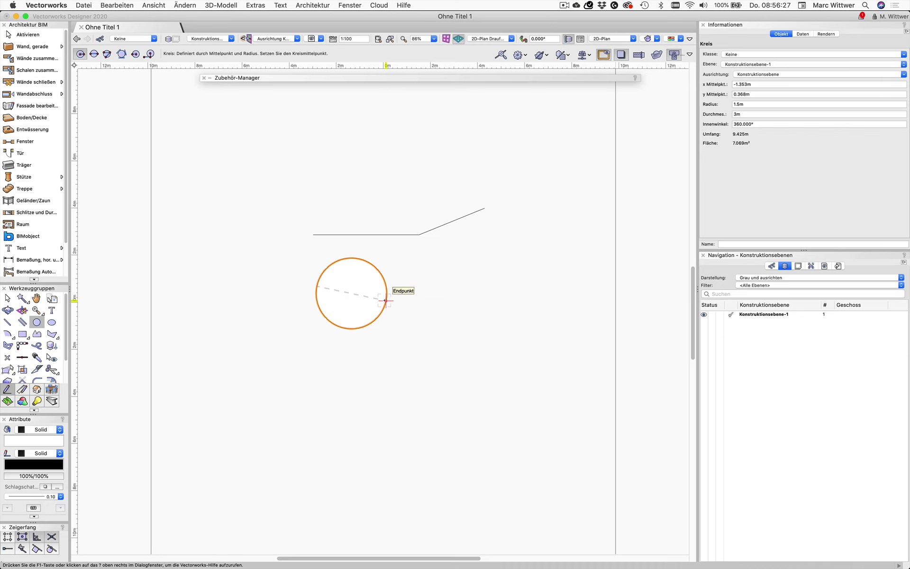
left_click(94, 55)
left_click(419, 235)
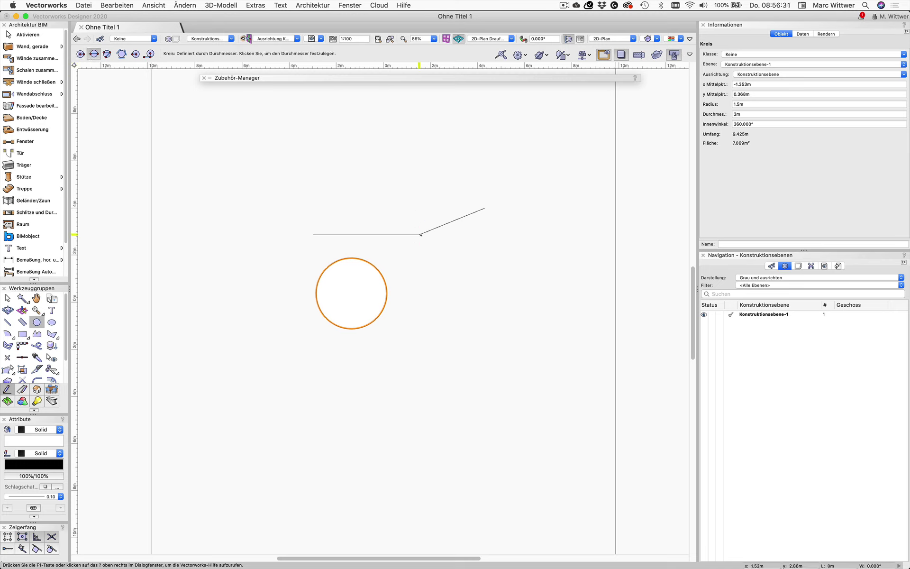
left_click(484, 209)
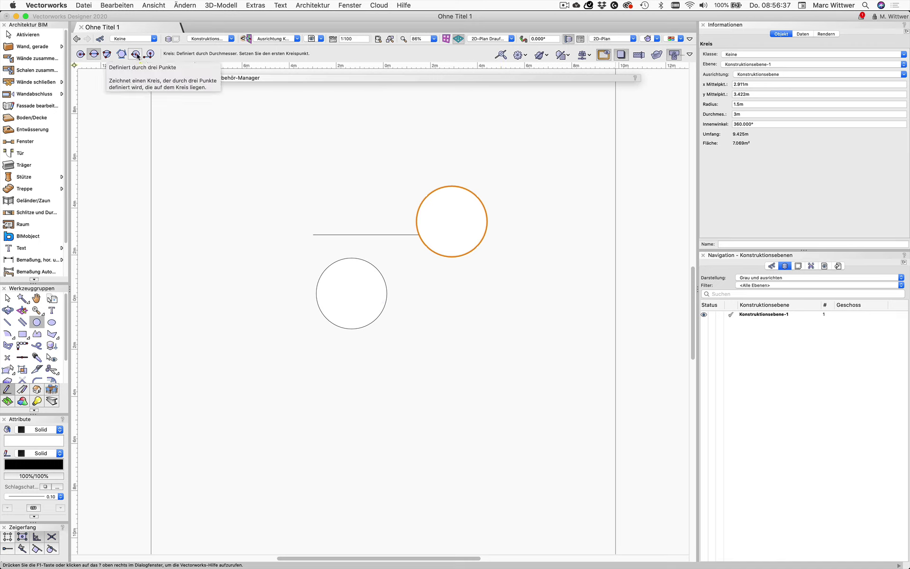
Step: Draw an extra centre-radius circle above the lines, then undo it
left_click(28, 35)
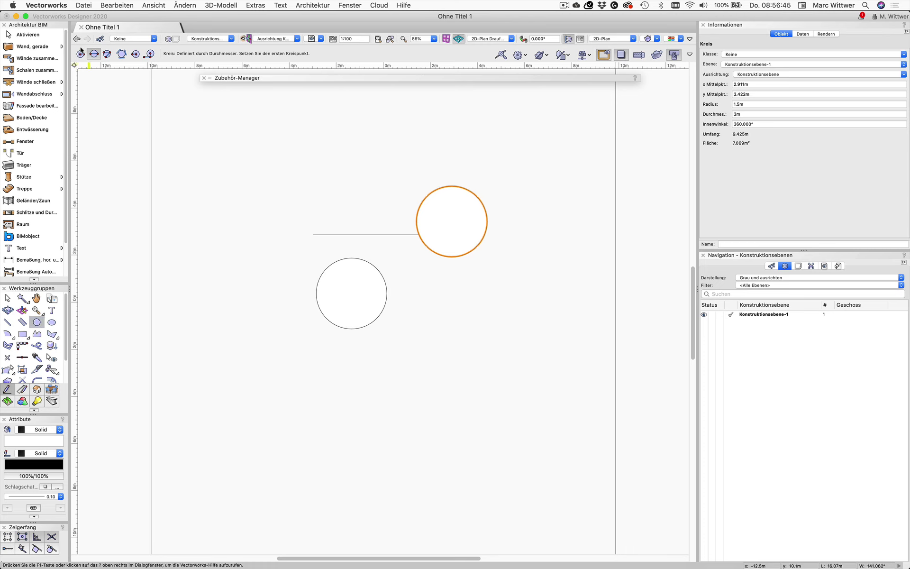
left_click(81, 54)
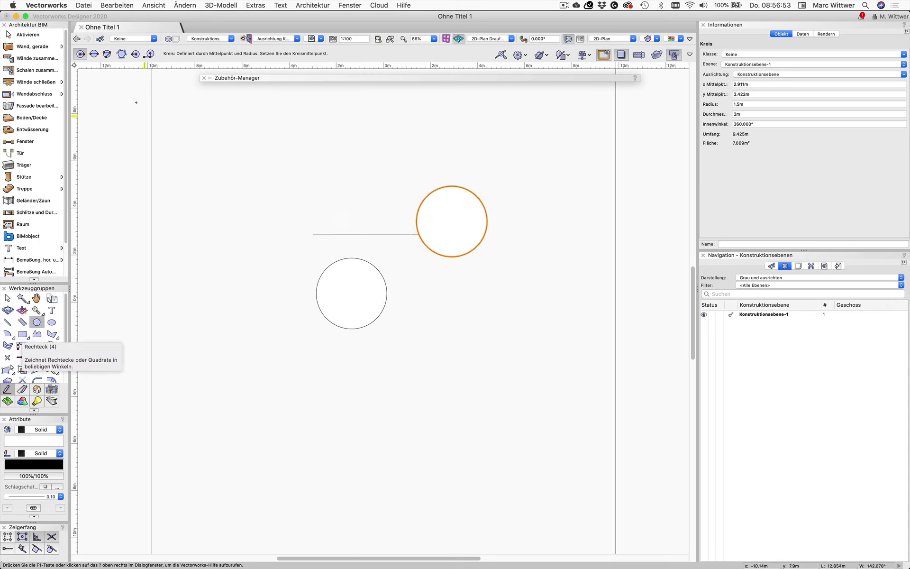
left_click(266, 164)
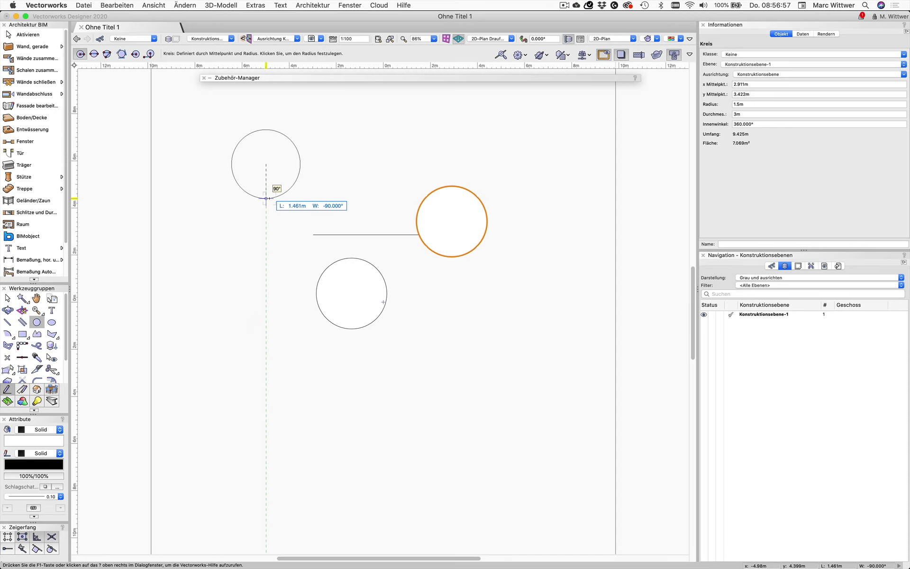
left_click(267, 198)
key("ctrl+z")
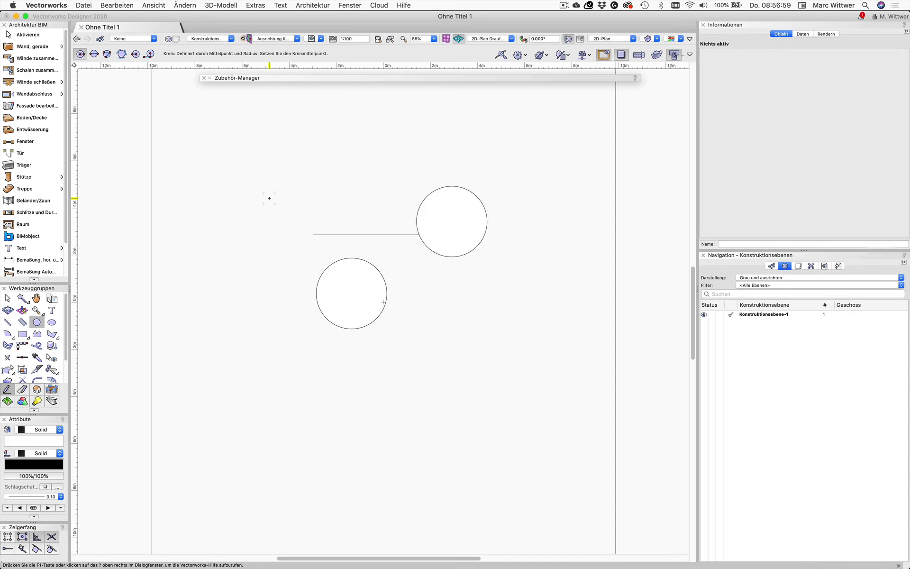
Step: Draw a 3 m by 2.2 m rectangle at the upper left
left_click(23, 336)
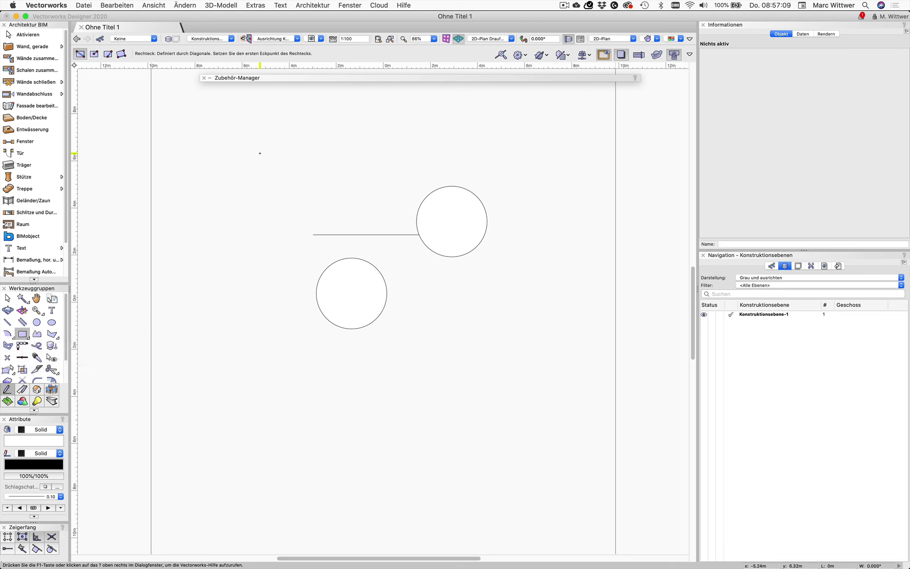
left_click(260, 153)
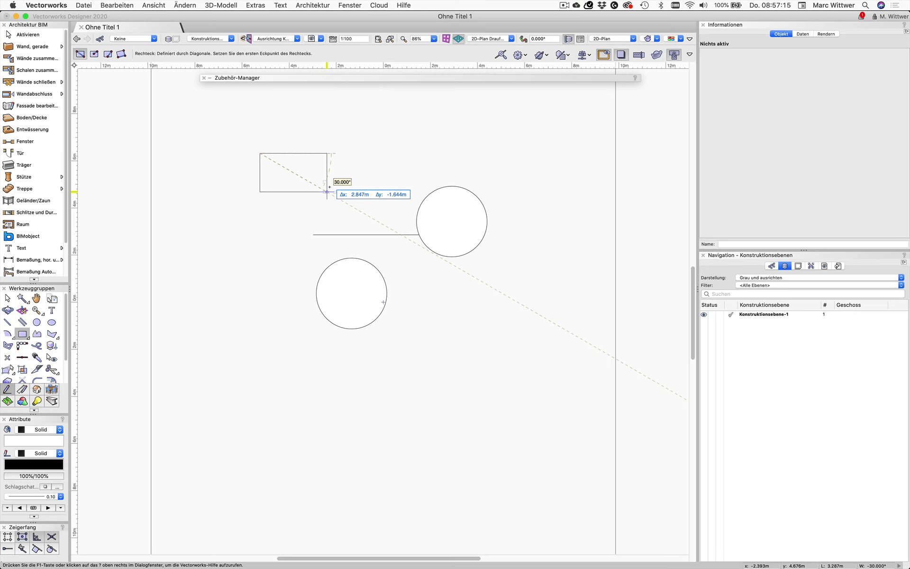
type("3")
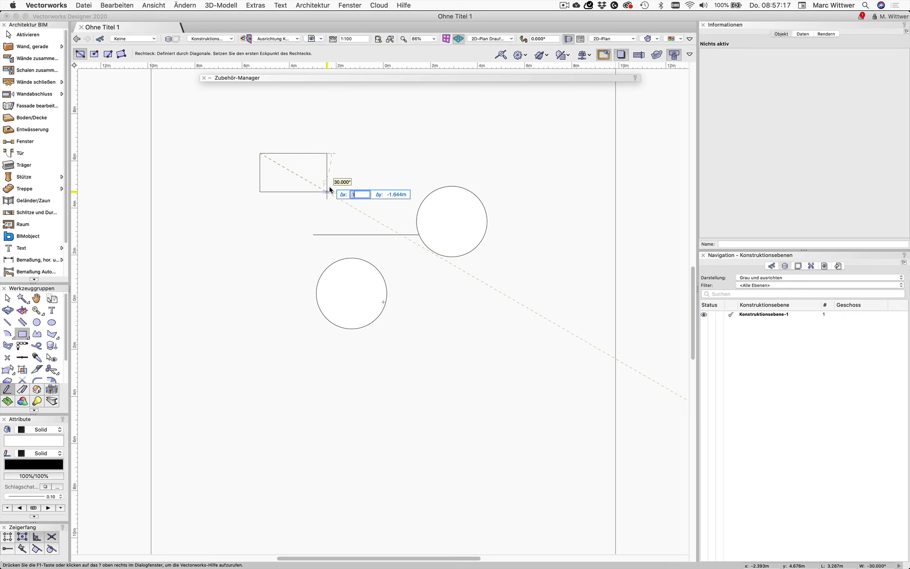
key("Tab")
type("-")
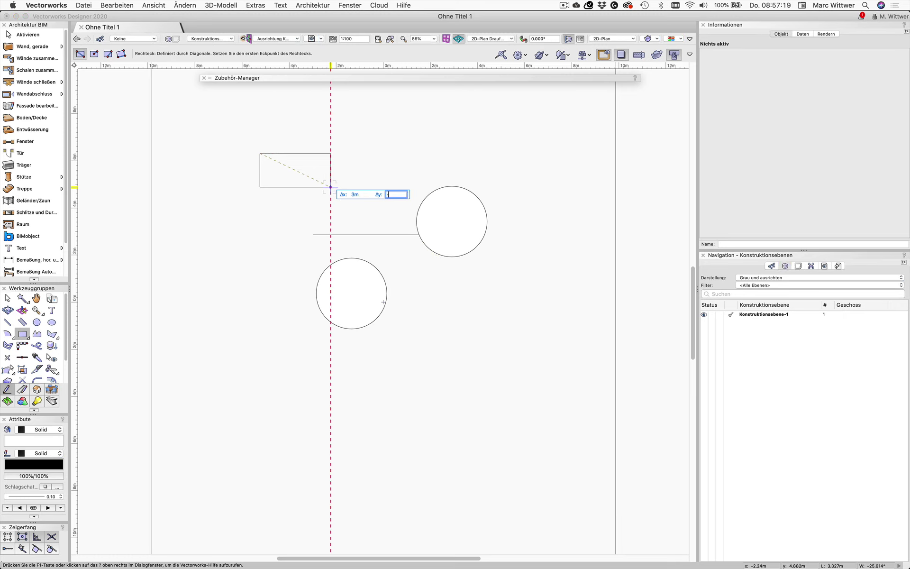
type("2.2")
key("Tab")
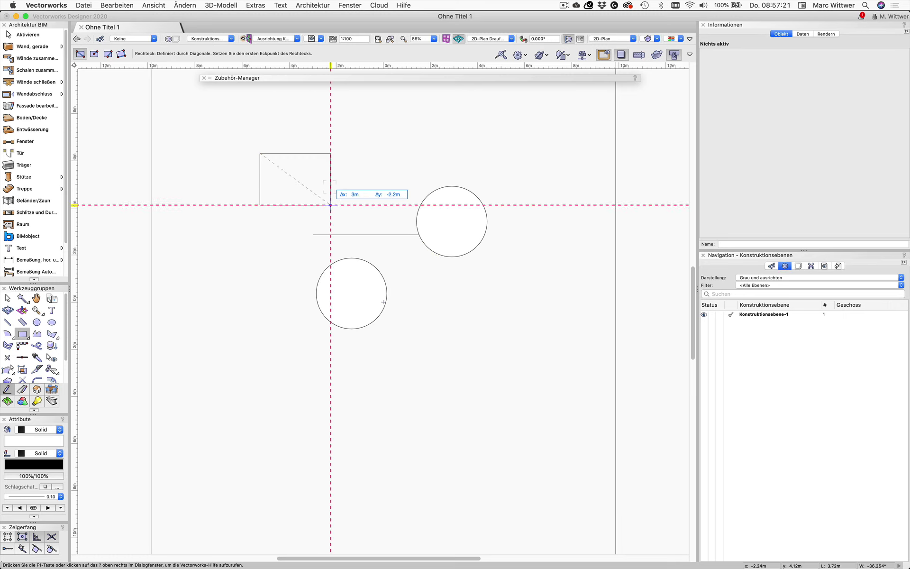
key("Return")
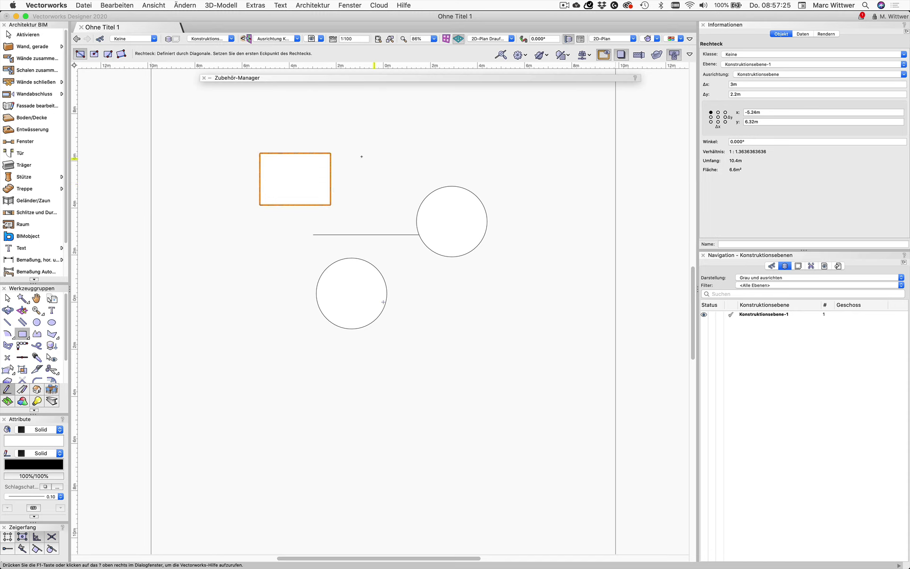
Step: Add a 2.5 m by 1 m rectangle from the first rectangle's corner
left_click(330, 205)
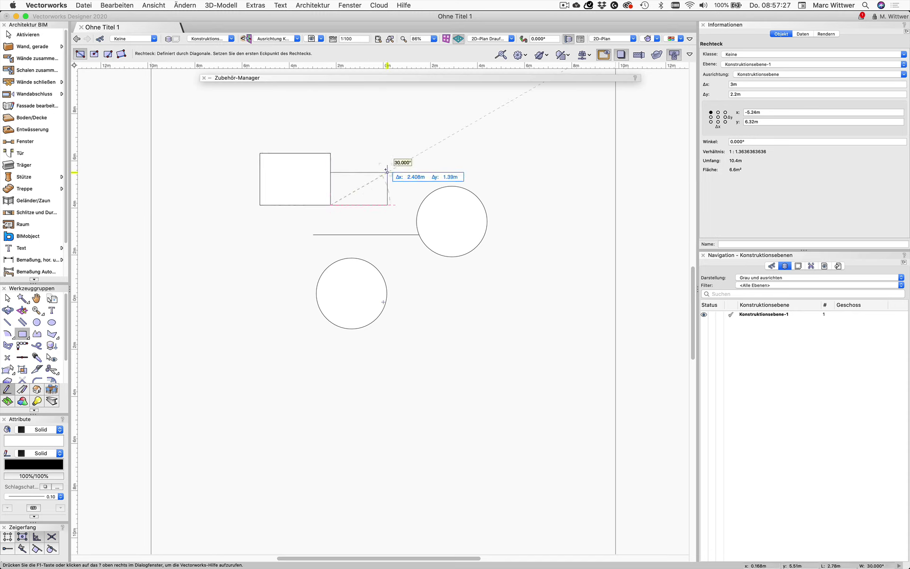
type("2.5")
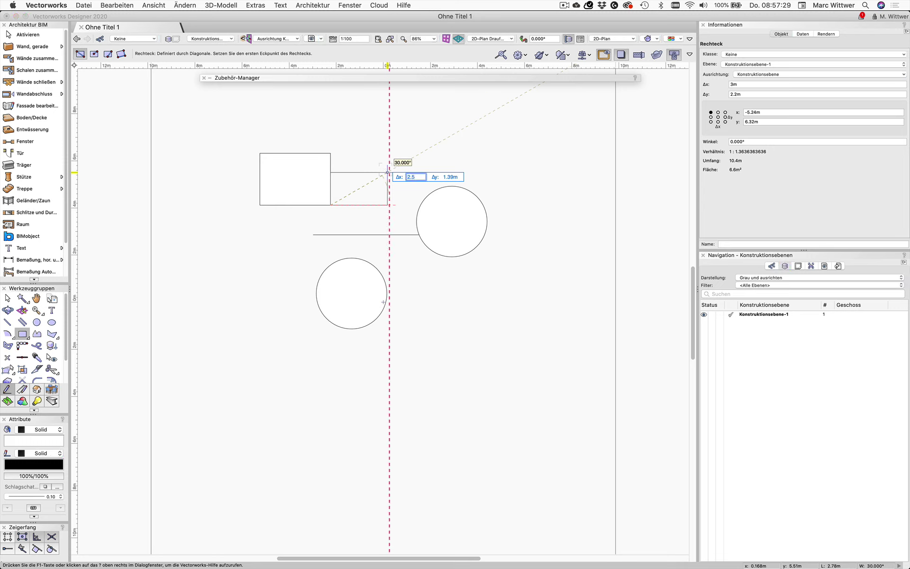
key("Tab")
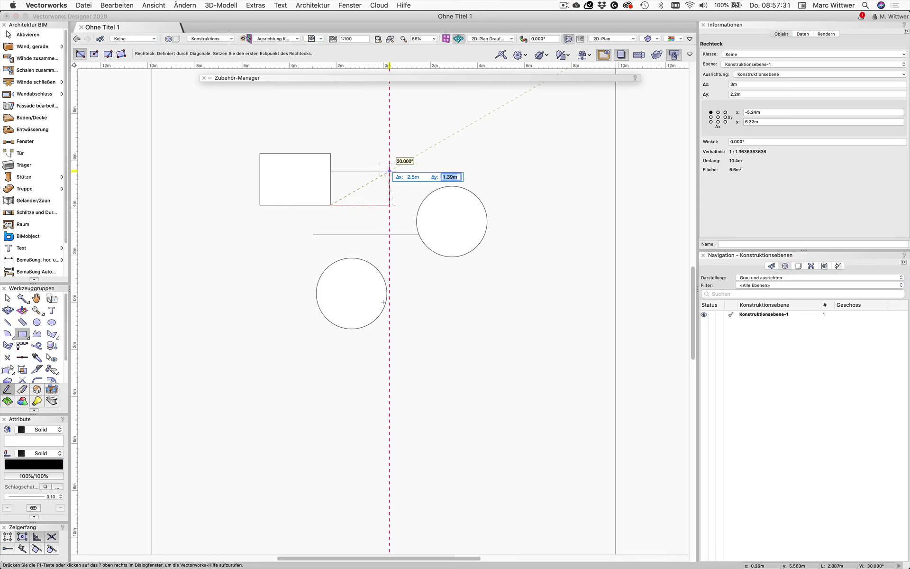
type("1m")
key("Return")
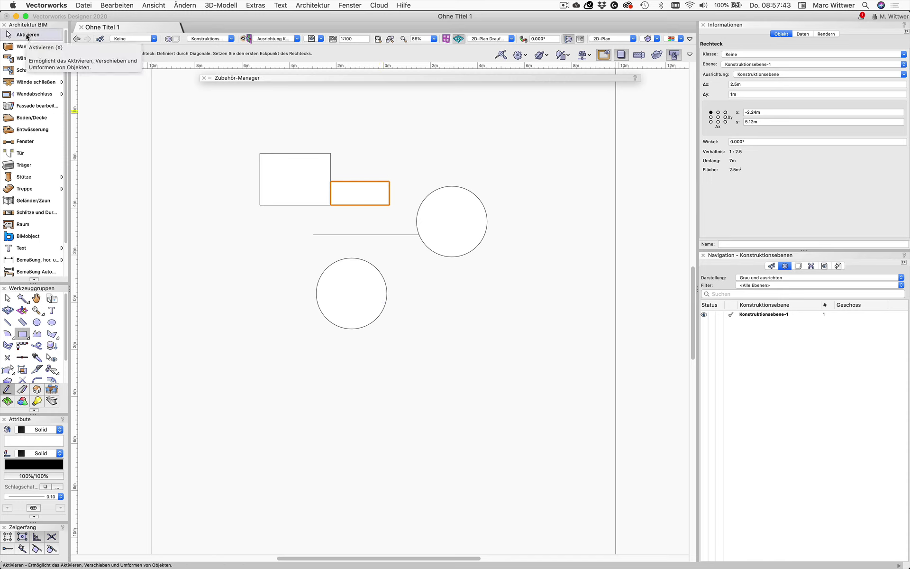
Step: Draw a stepped open run of straight walls on the right
left_click(27, 36)
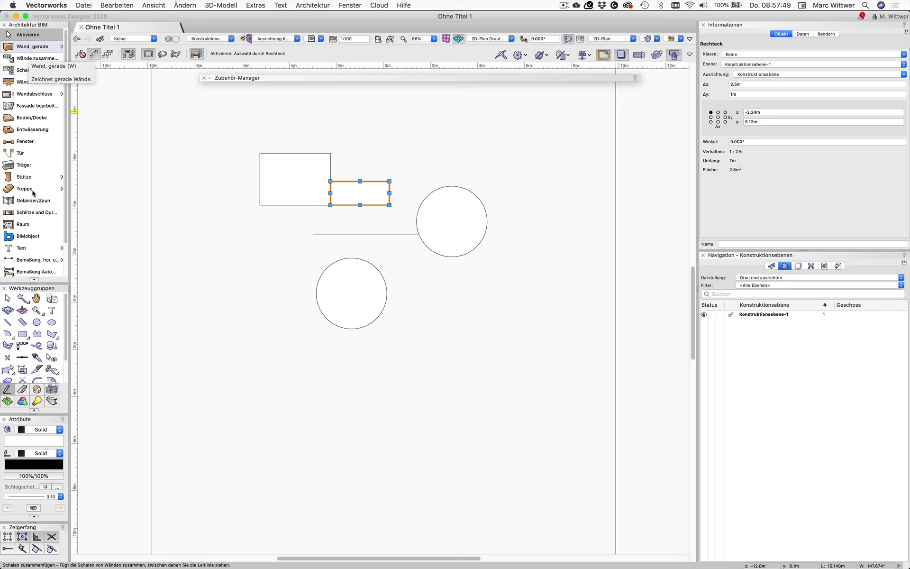
left_click(41, 45)
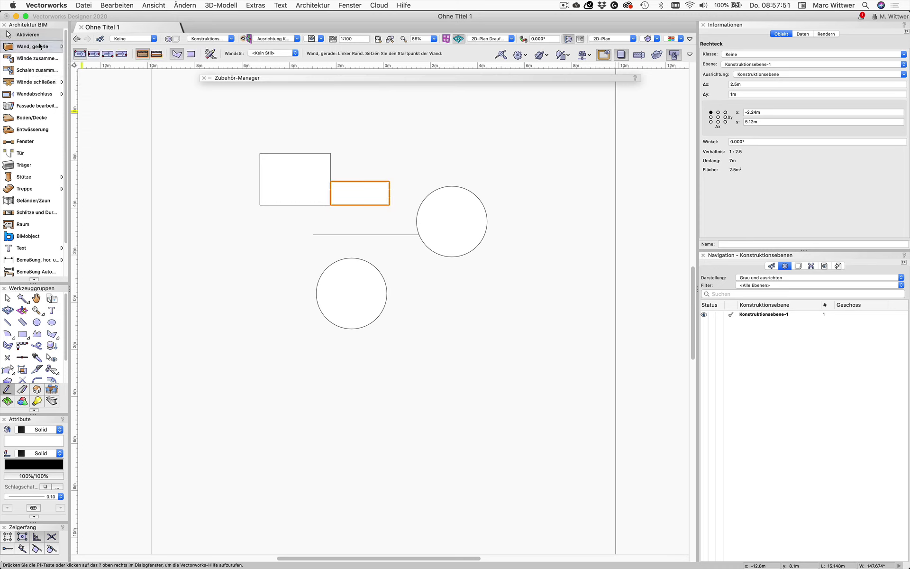
left_click(432, 133)
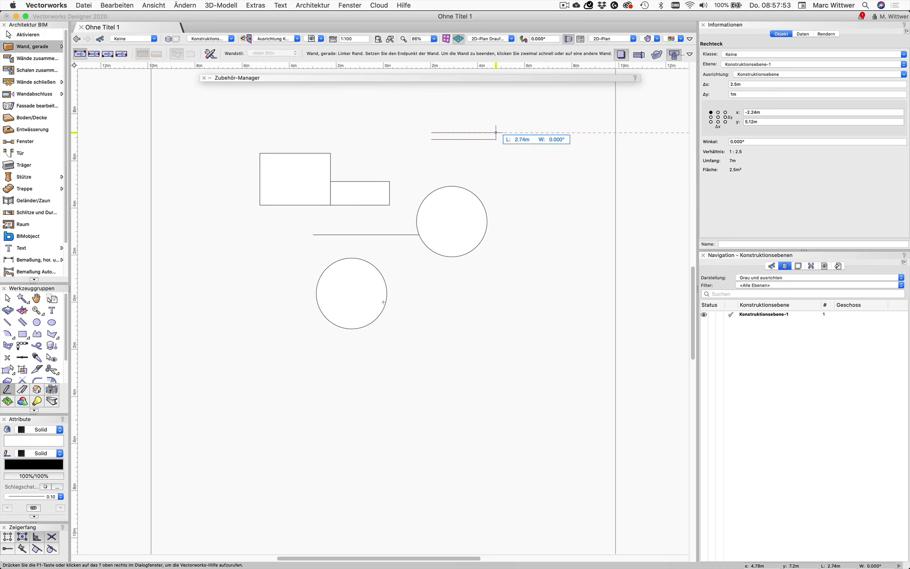
left_click(496, 133)
left_click(497, 164)
left_click(581, 164)
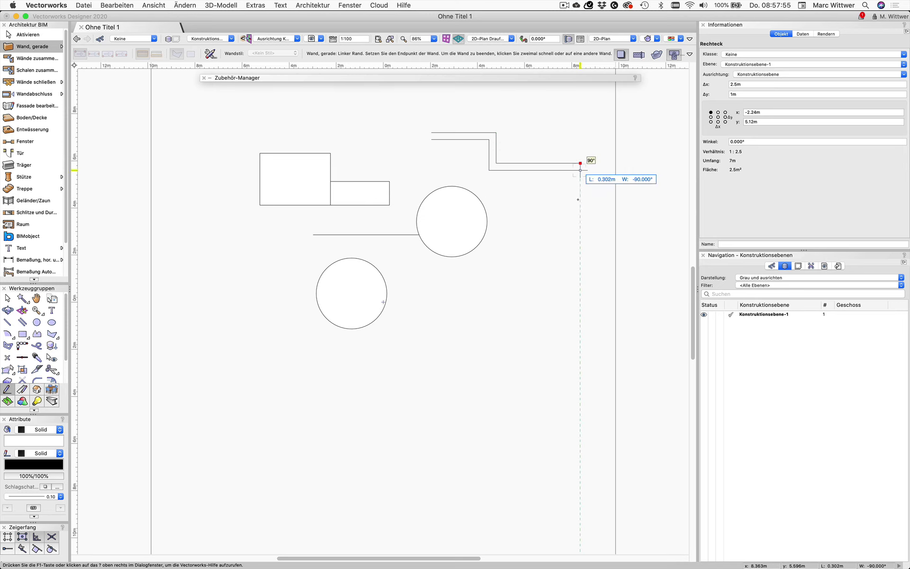
left_click(580, 263)
left_click(546, 263)
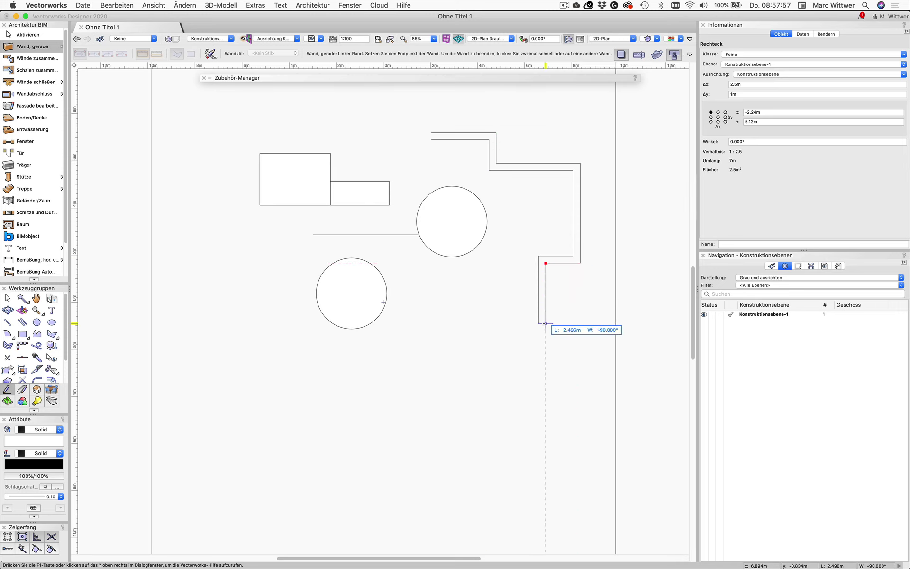
left_click(546, 323)
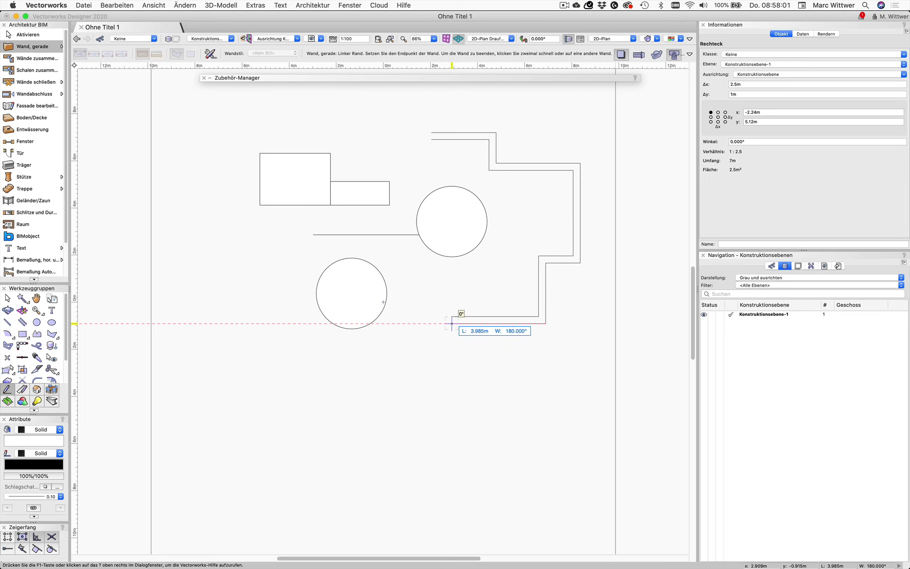
double_click(453, 323)
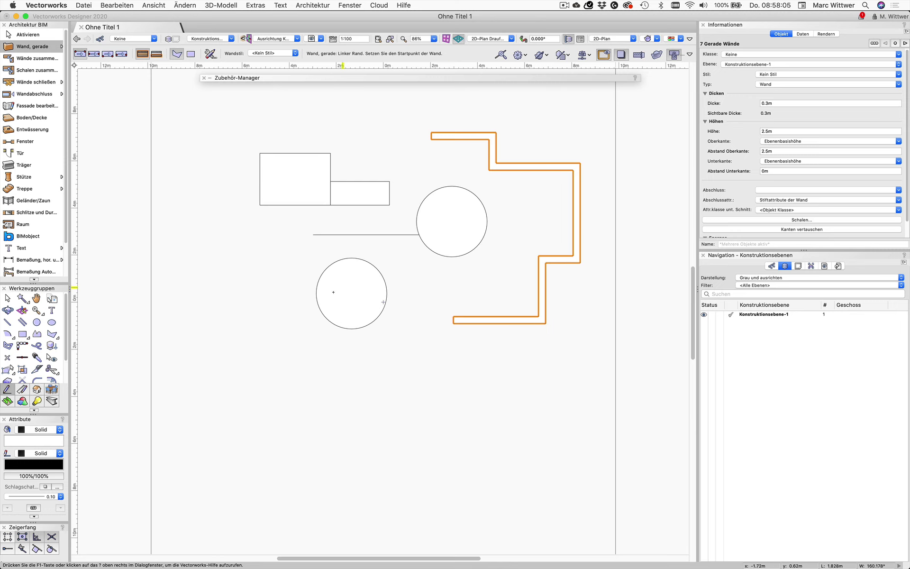
Step: Draw a six-wall chain at the lower left and close it into a room
left_click(241, 384)
left_click(316, 383)
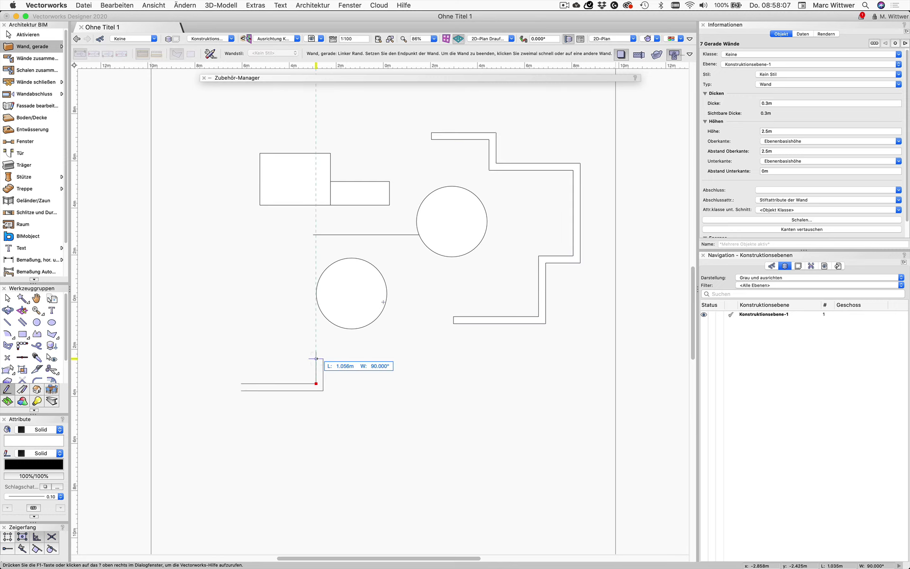
left_click(316, 359)
left_click(414, 359)
left_click(413, 466)
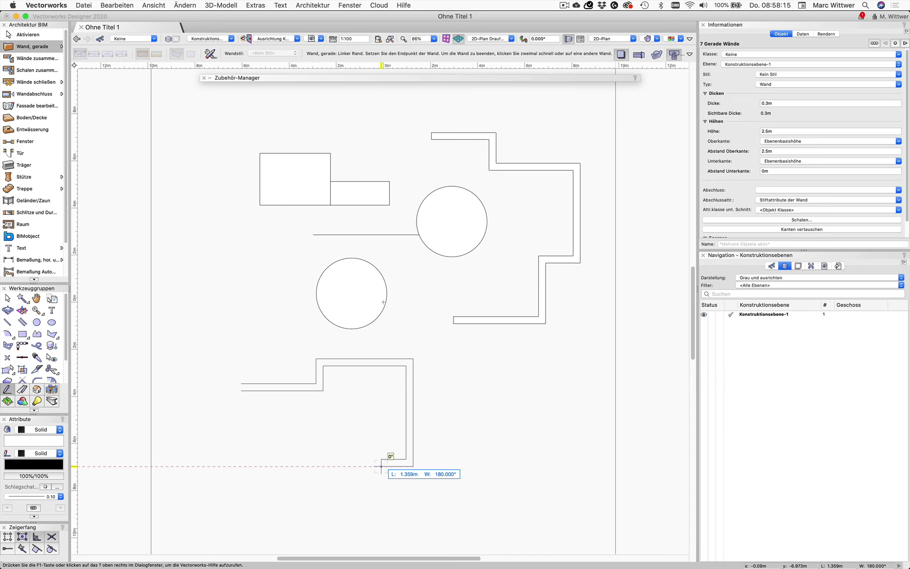
key("k")
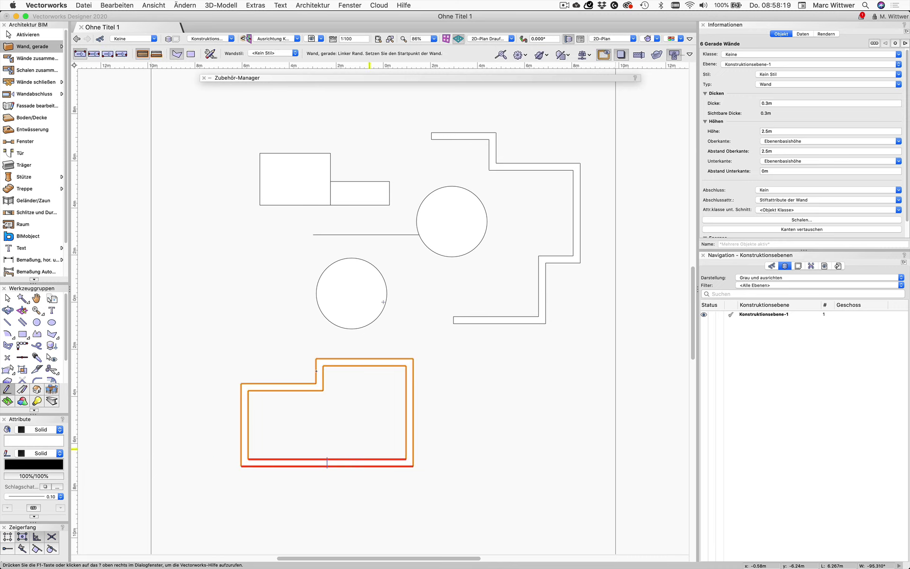
Step: Draw a closed six-corner polygon with two slanted upper edges beside the walled room
left_click(52, 333)
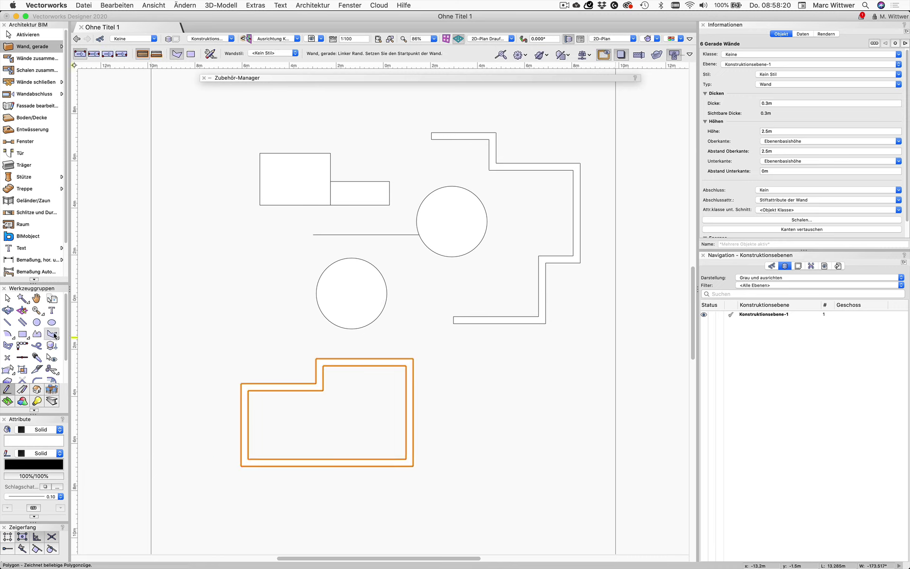
left_click(469, 411)
left_click(505, 351)
left_click(575, 343)
left_click(586, 411)
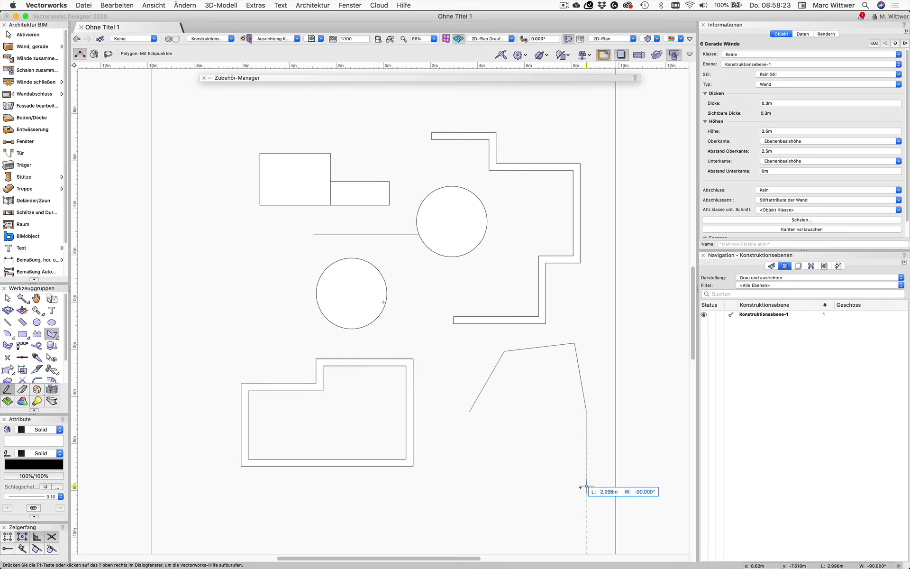
left_click(586, 487)
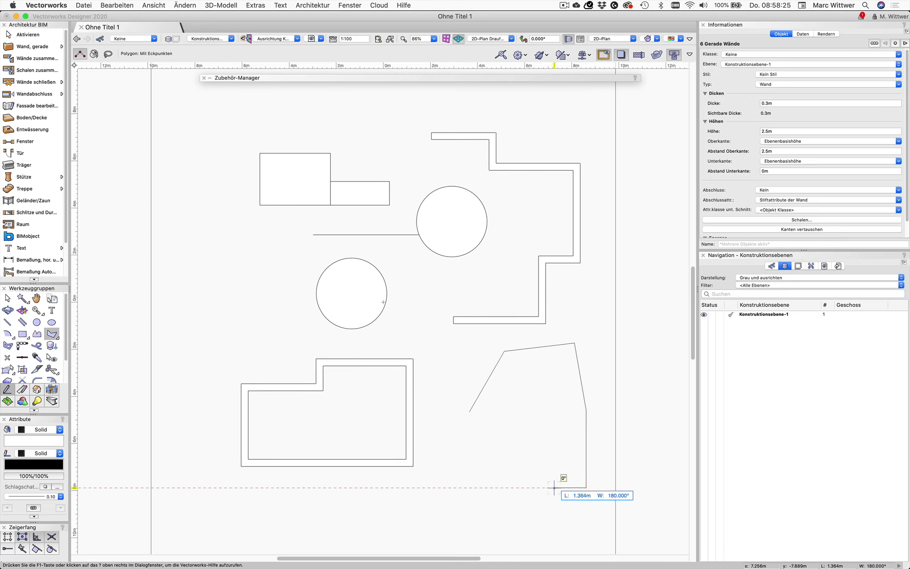
double_click(470, 487)
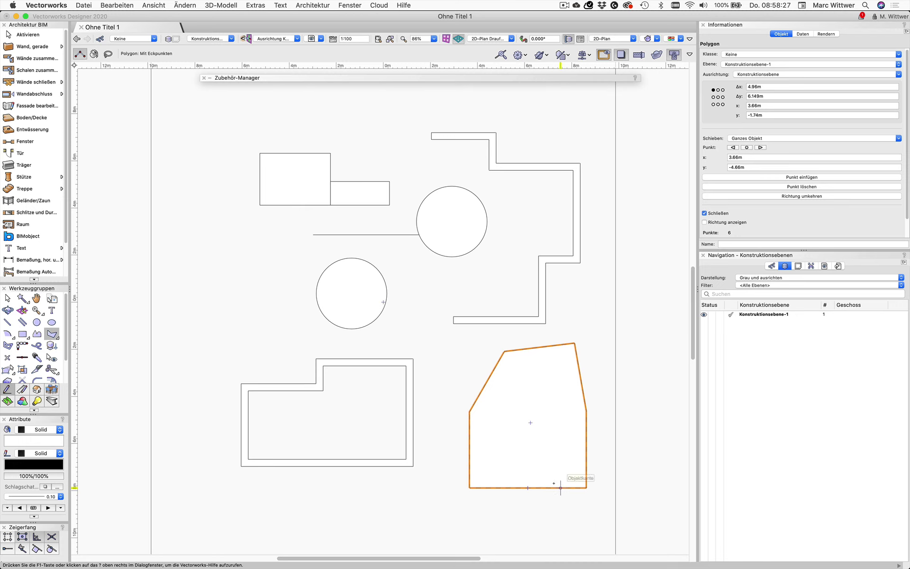
left_click(40, 35)
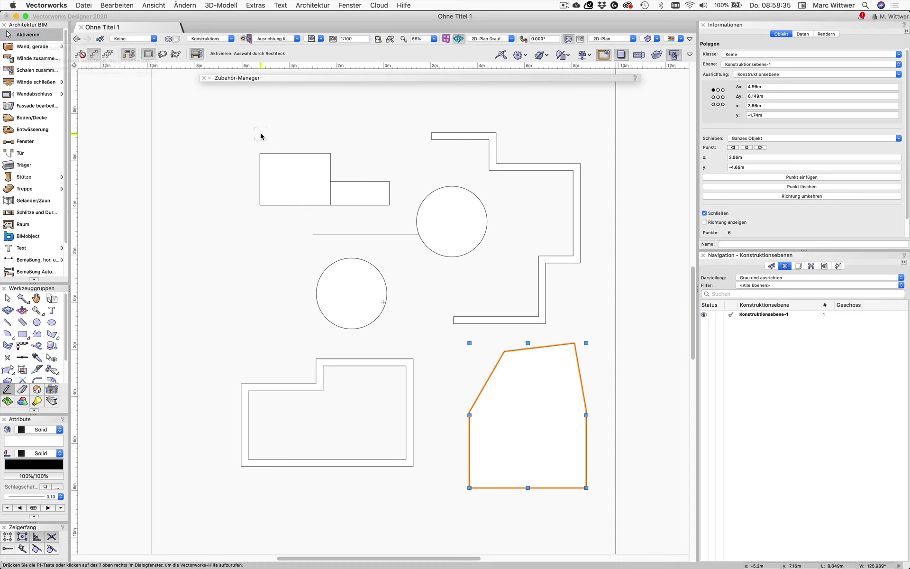
Step: Stretch the large top-left rectangle's top edge up to 2.815 m tall
left_click(292, 176)
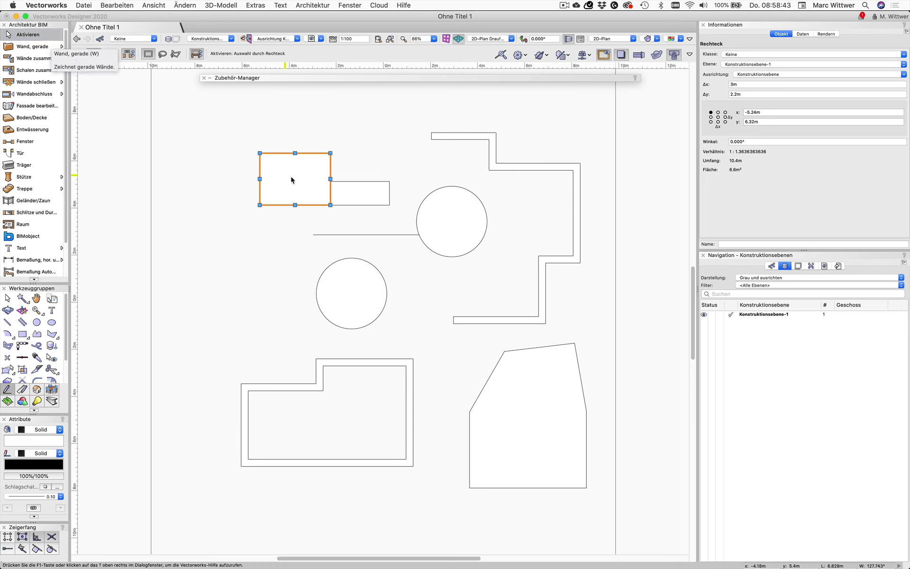
left_click_drag(294, 178, 214, 133)
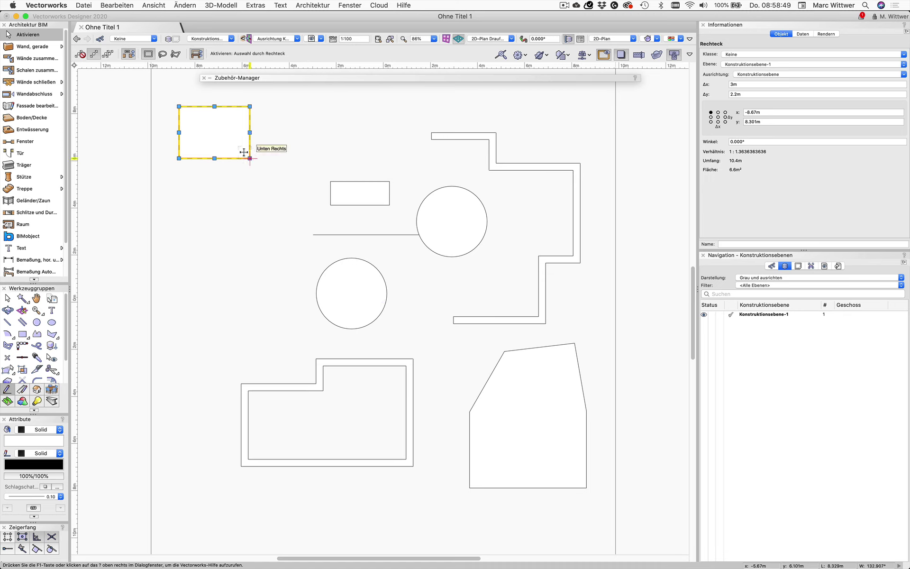
left_click_drag(245, 153, 330, 205)
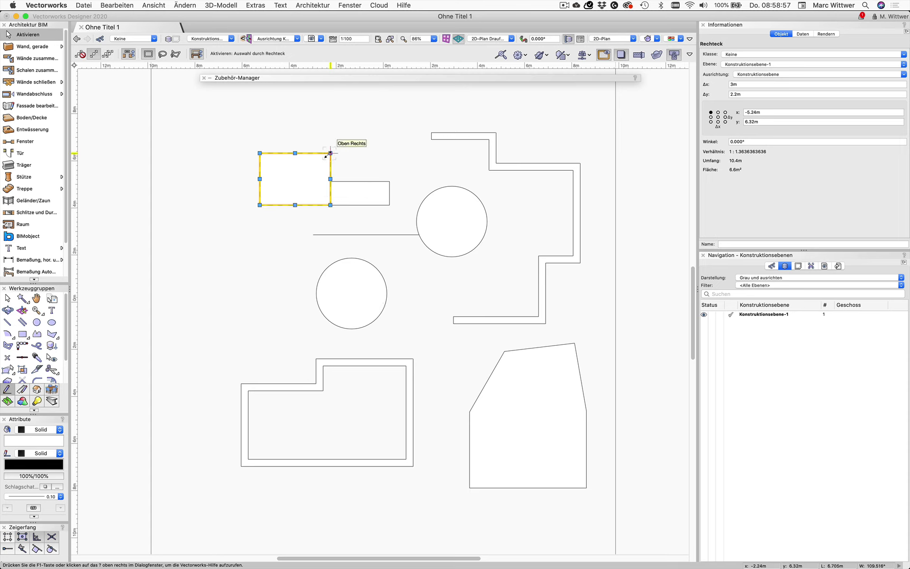
left_click_drag(330, 153, 331, 182)
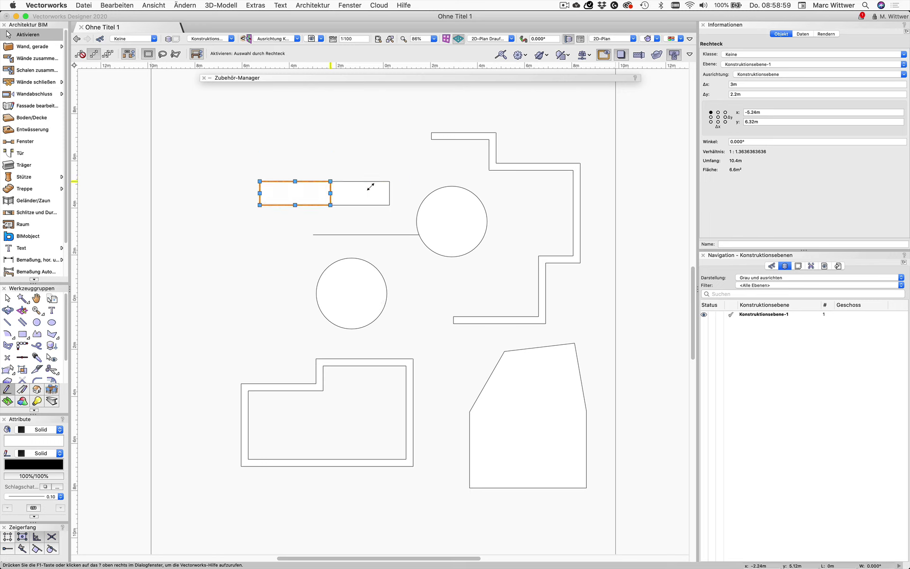
left_click_drag(295, 181, 295, 138)
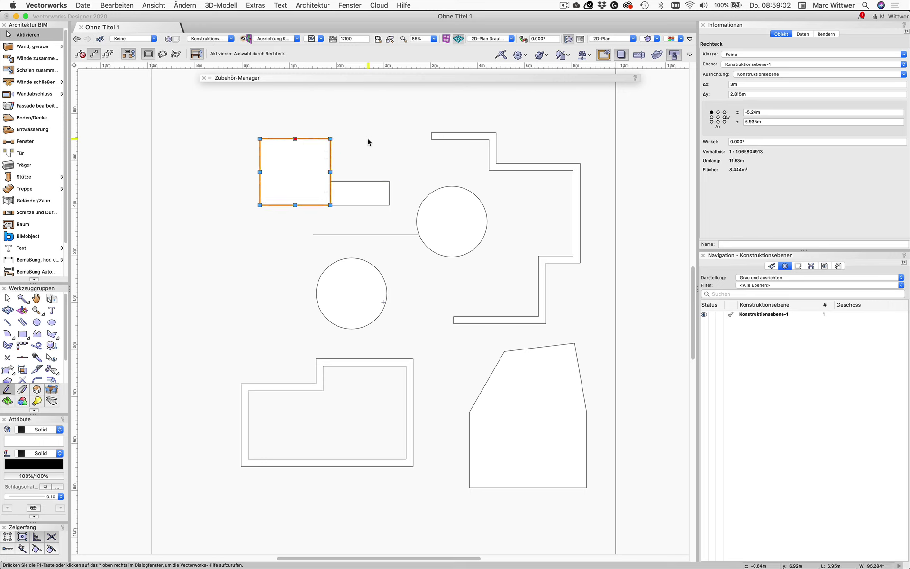
Step: Delete the circle at the end of the horizontal line
left_click(428, 211)
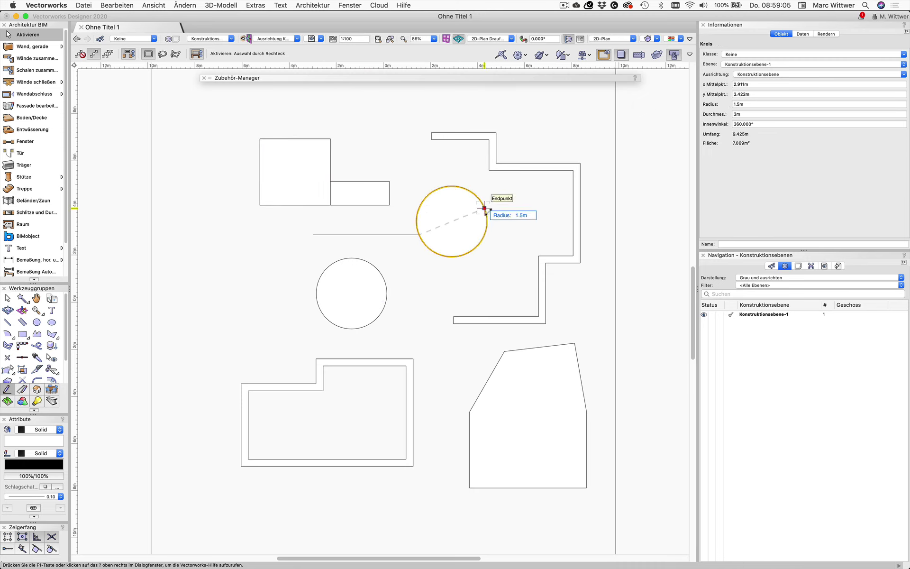
left_click_drag(485, 210, 496, 208)
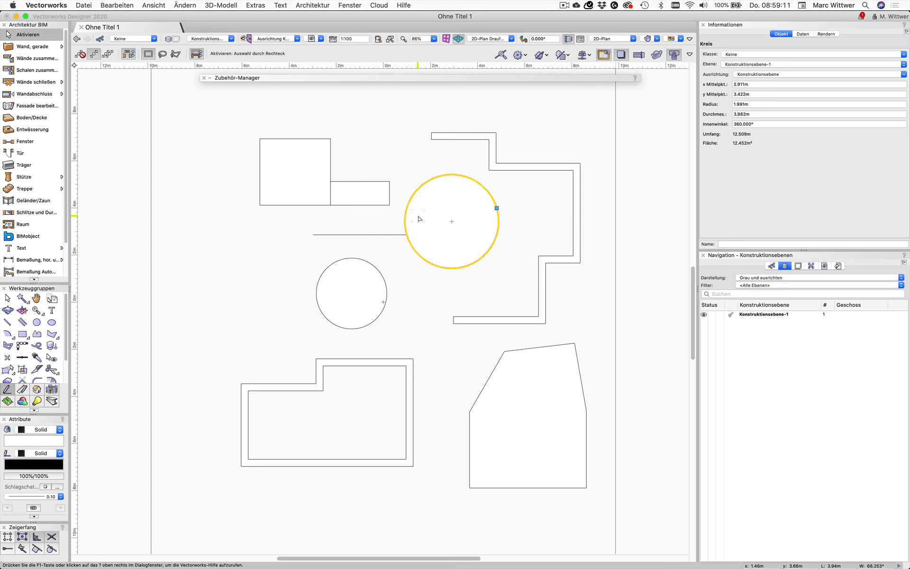
key("Delete")
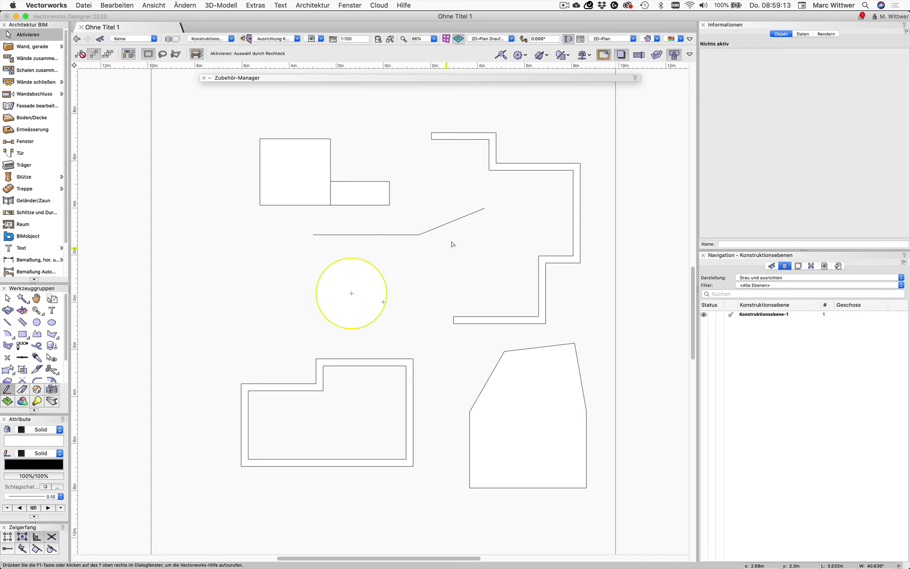
Step: Set the angled line to 5 m long at 19°, anchored at its left end
left_click(451, 222)
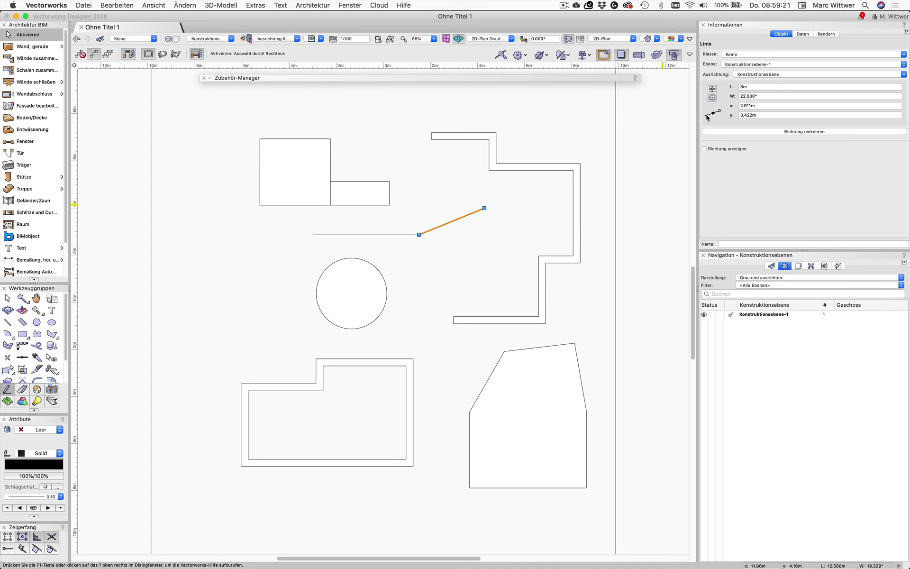
left_click(713, 89)
left_click(713, 99)
left_click(707, 116)
left_click(740, 87)
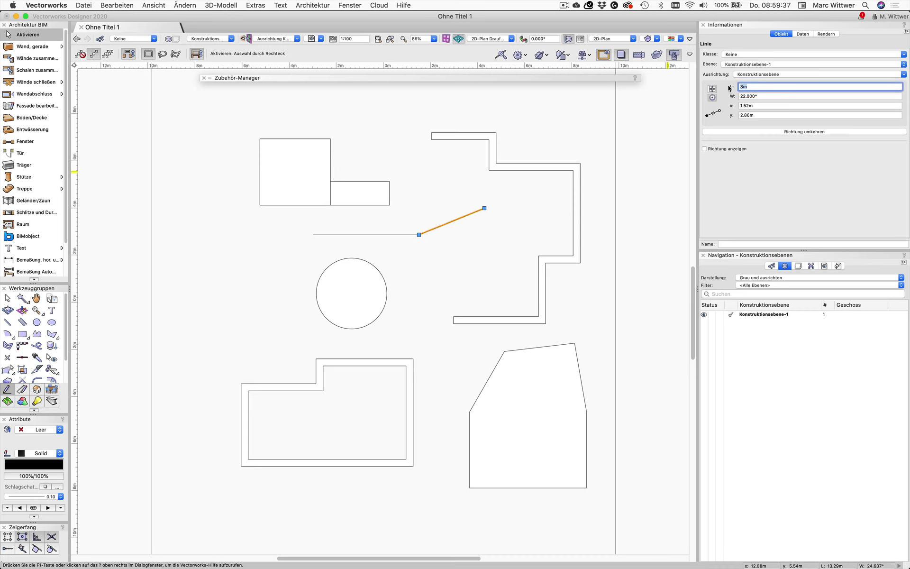
type("5")
key("Return")
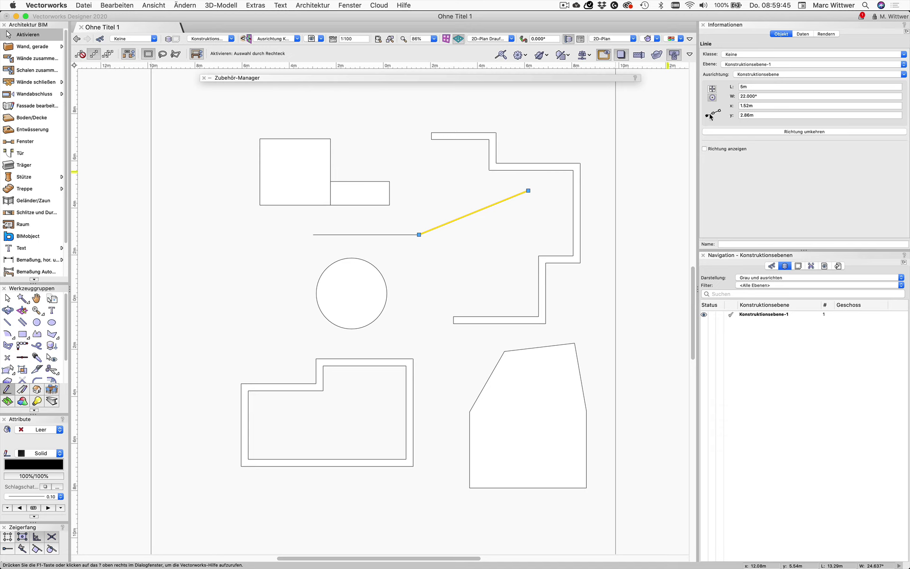
left_click(767, 96)
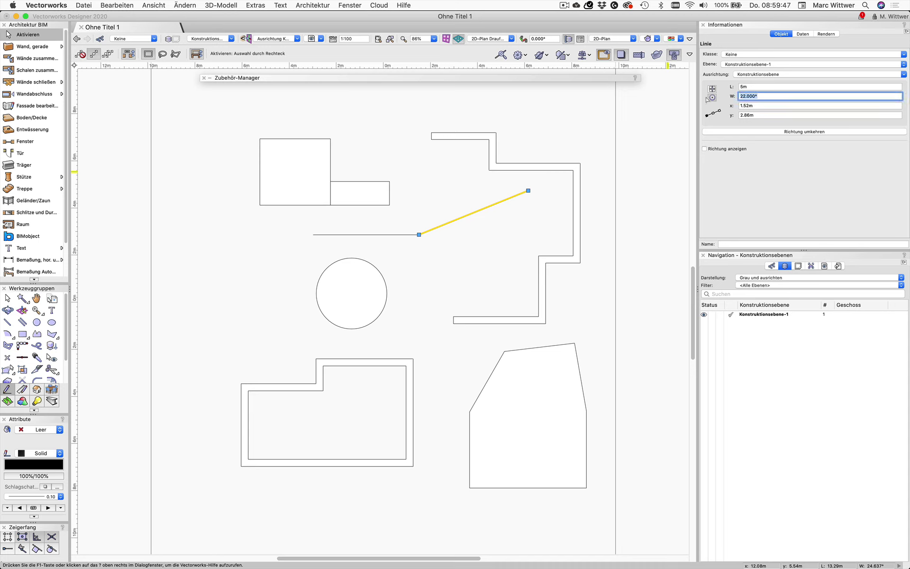
type("19")
key("Return")
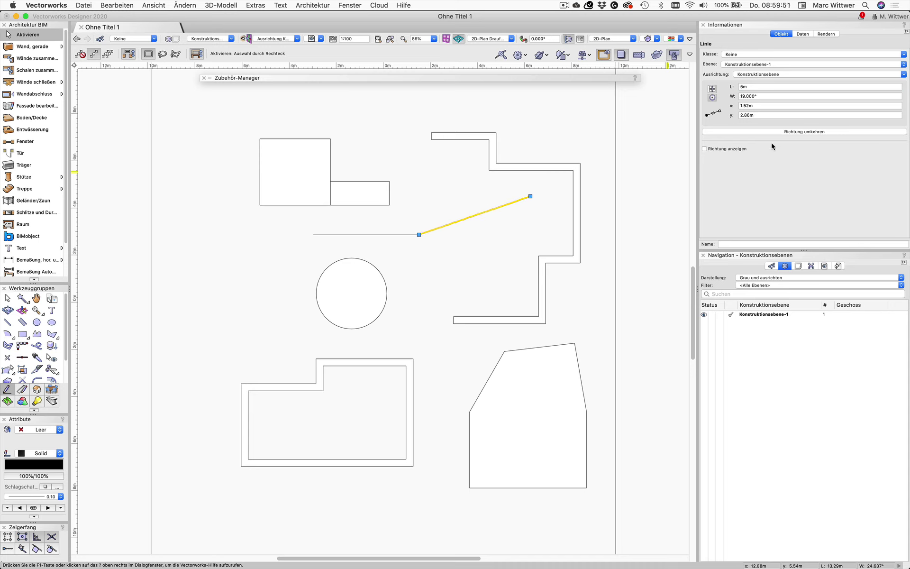
left_click(283, 176)
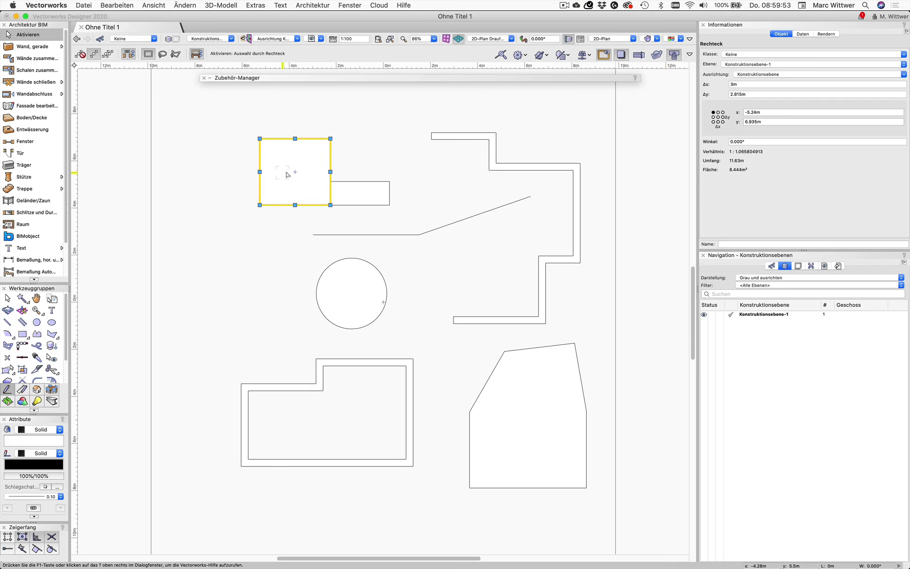
Step: Shorten the upper-left square to 3 × 2.2 m from its bottom-right corner and delete the circle
left_click(724, 122)
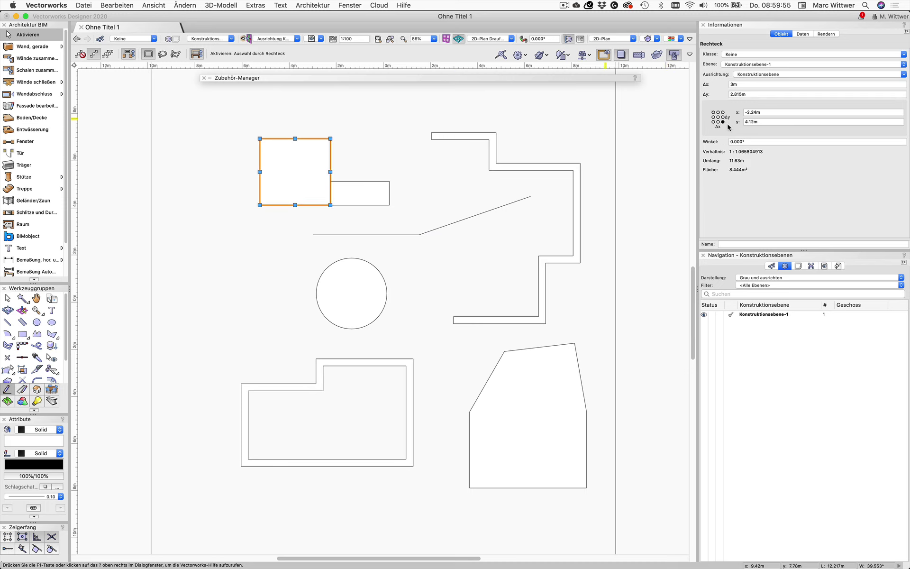
left_click(761, 94)
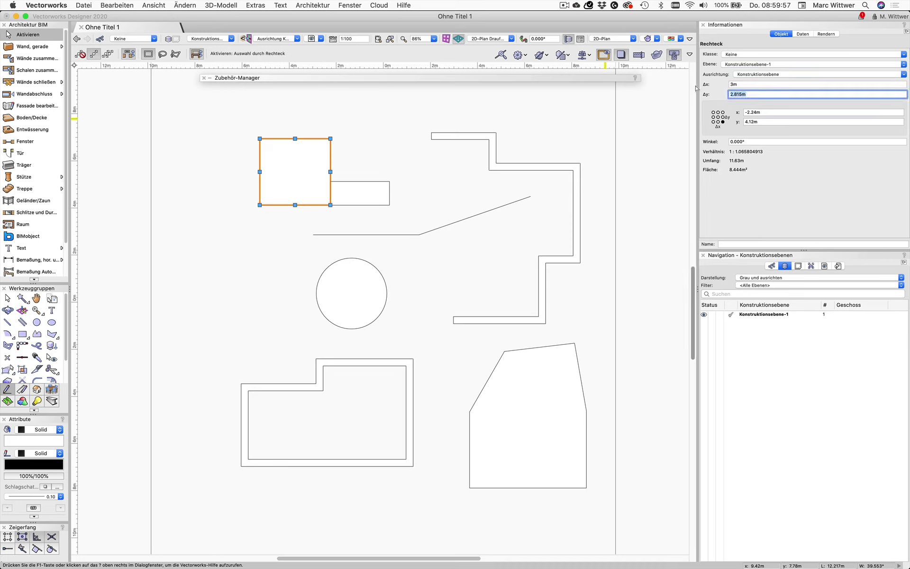
type("2.2")
key("Return")
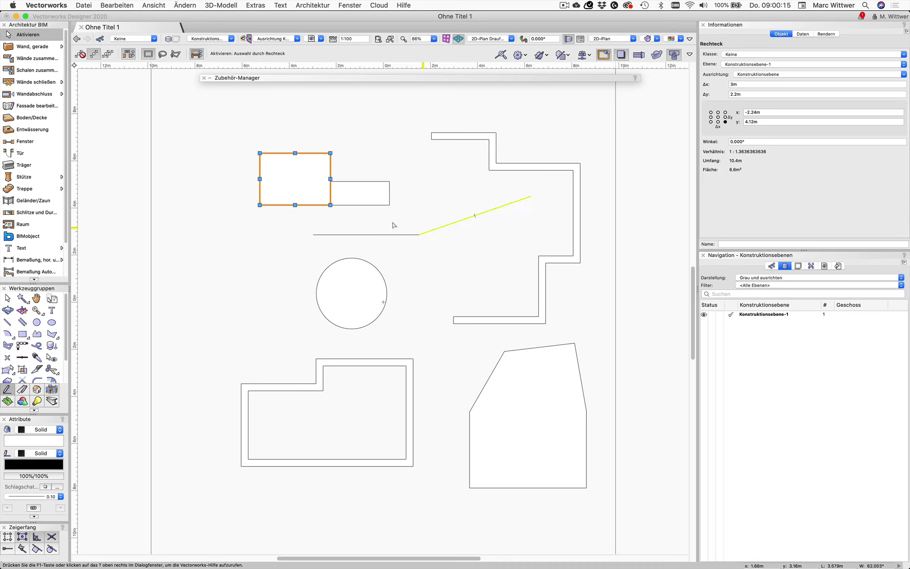
left_click(362, 278)
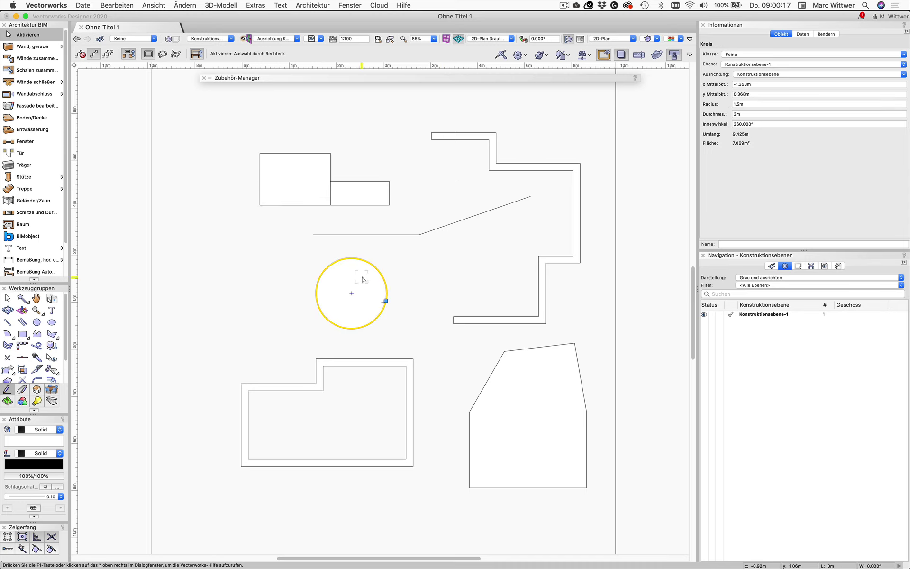
key("Delete")
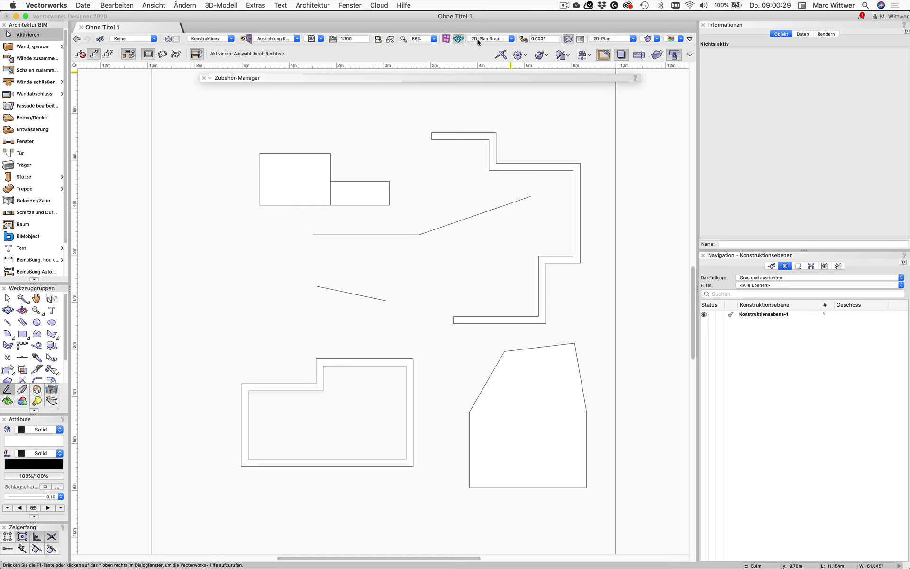
left_click(510, 39)
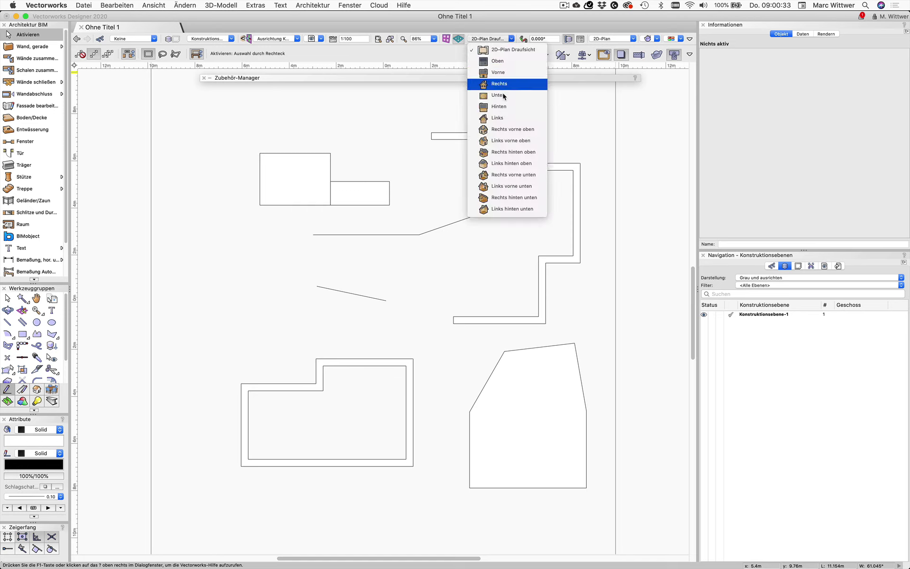
left_click(503, 133)
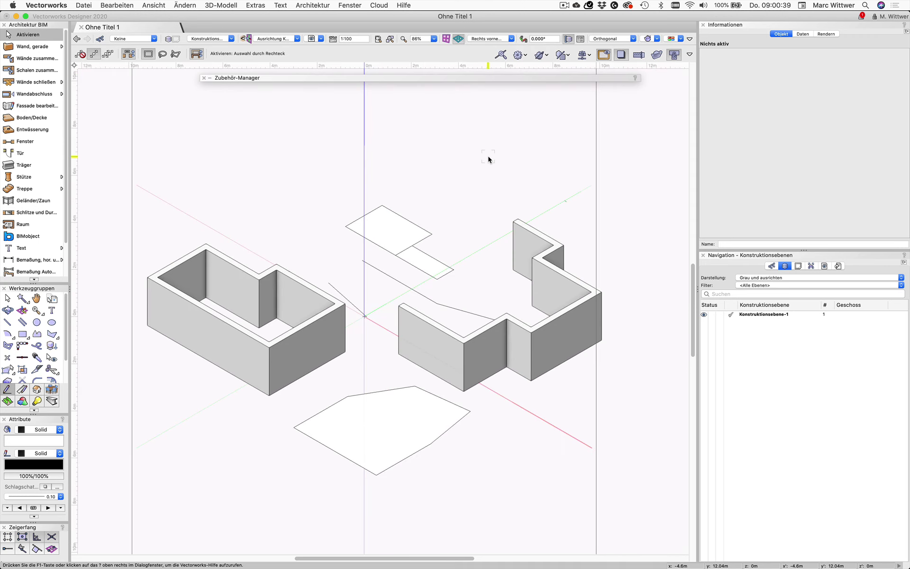
left_click(370, 221)
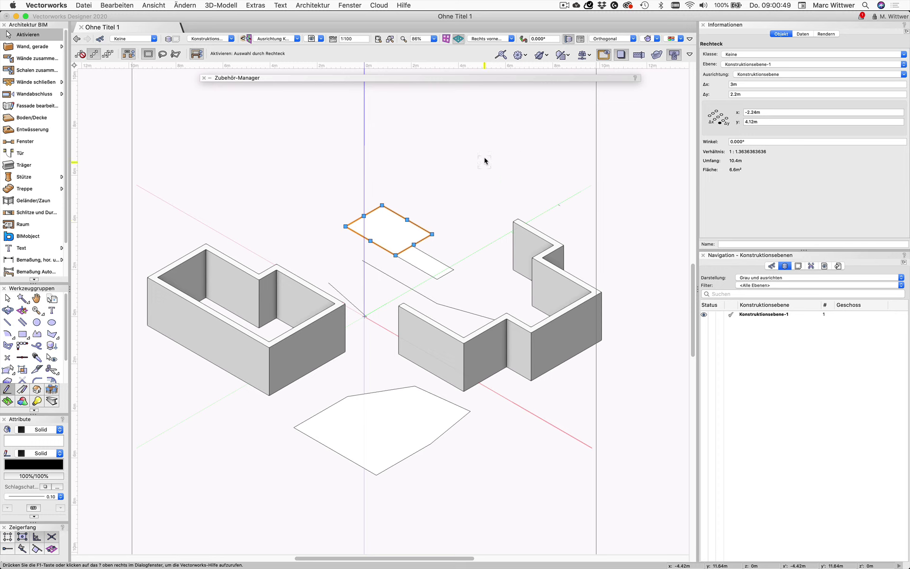
left_click(493, 40)
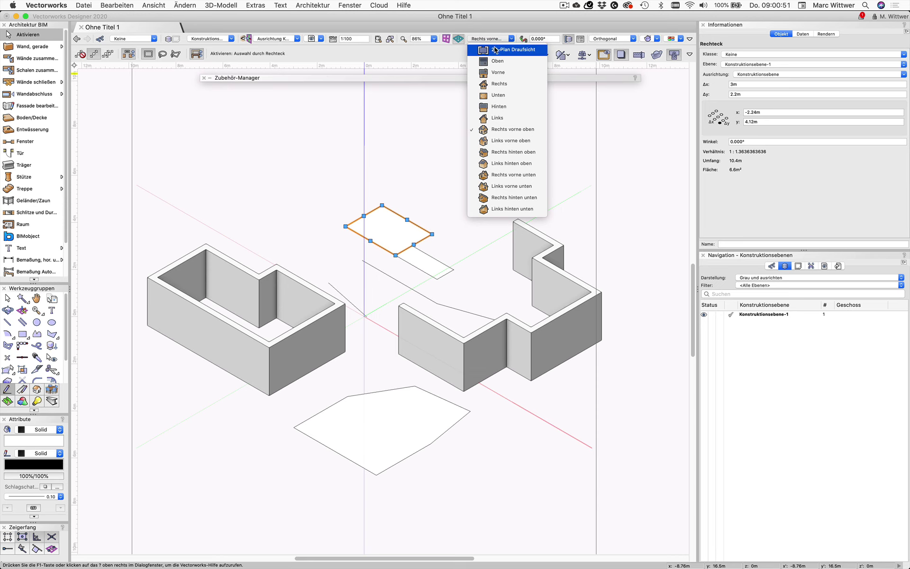
left_click(496, 49)
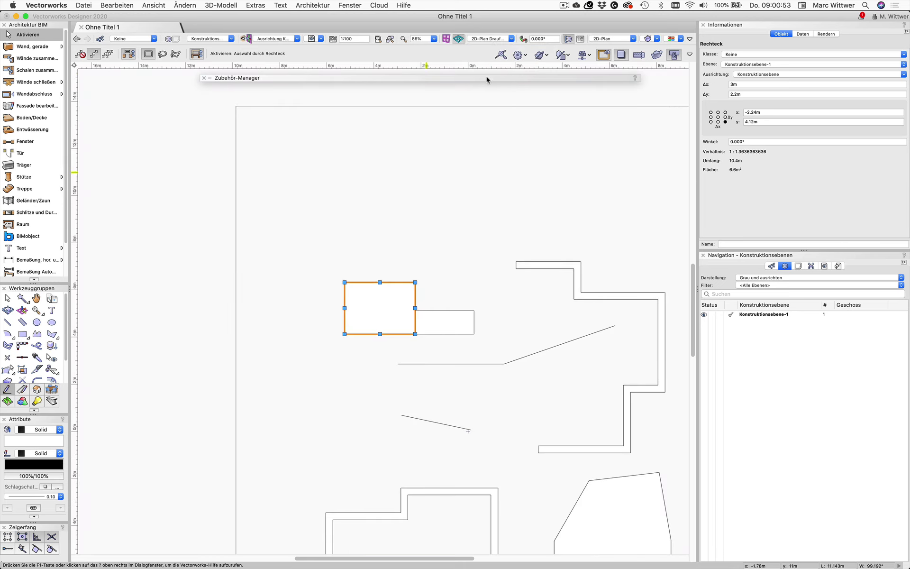
left_click(486, 40)
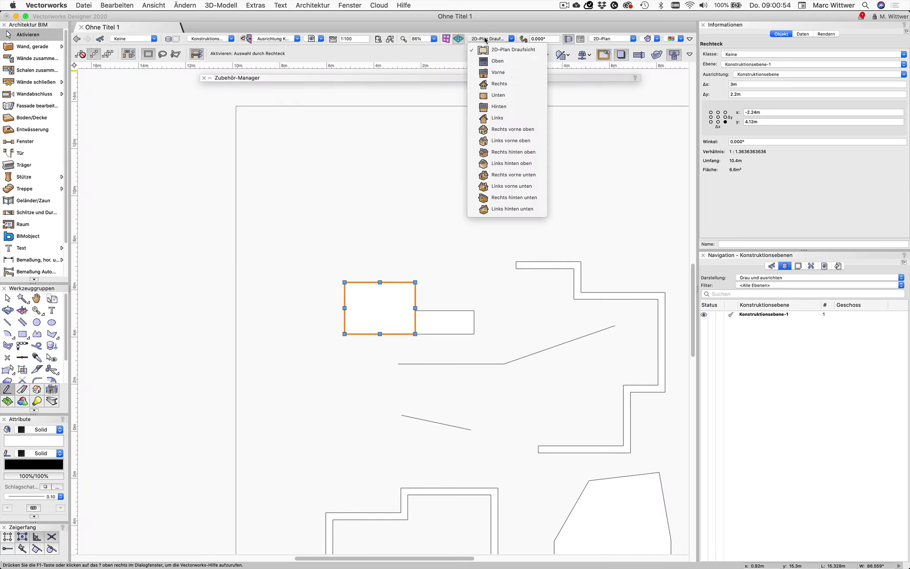
left_click(510, 72)
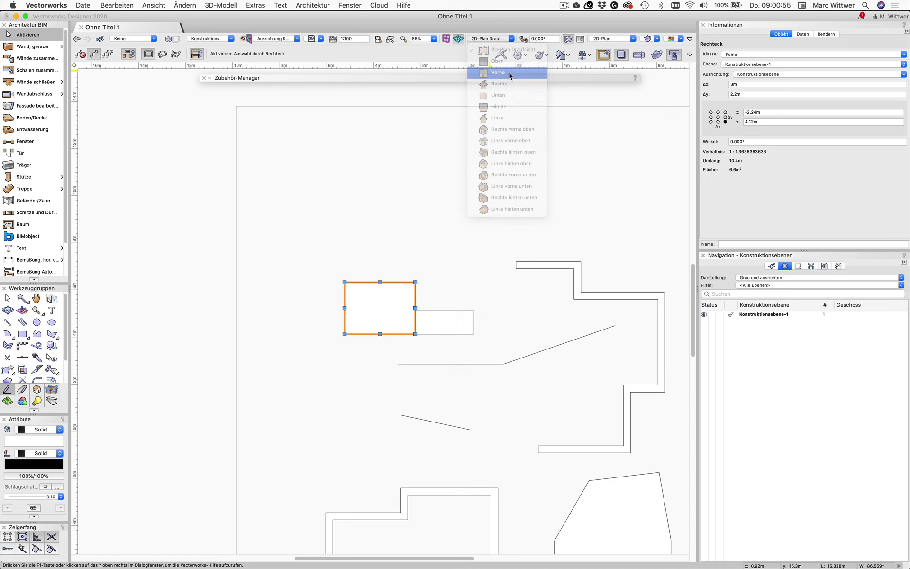
left_click(488, 39)
left_click(492, 50)
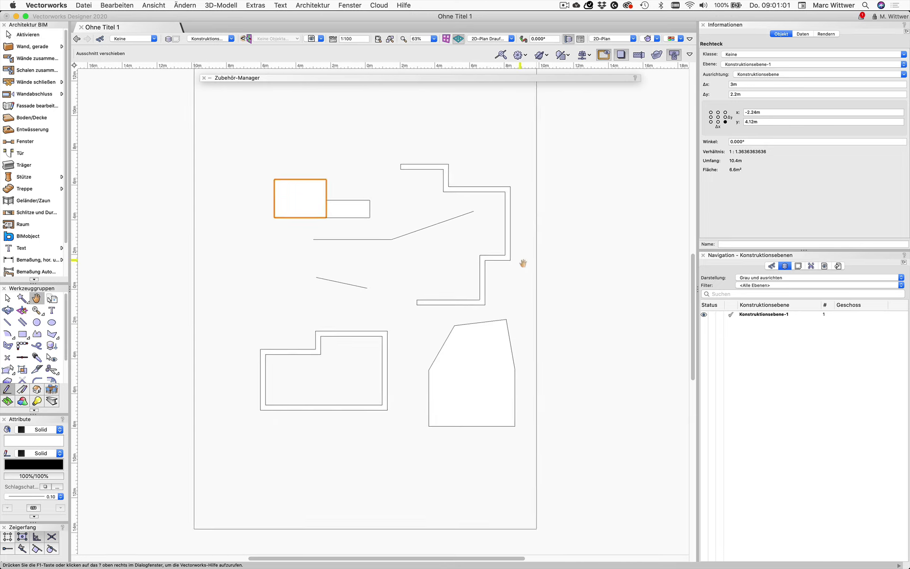
middle_click_drag(631, 366, 538, 264)
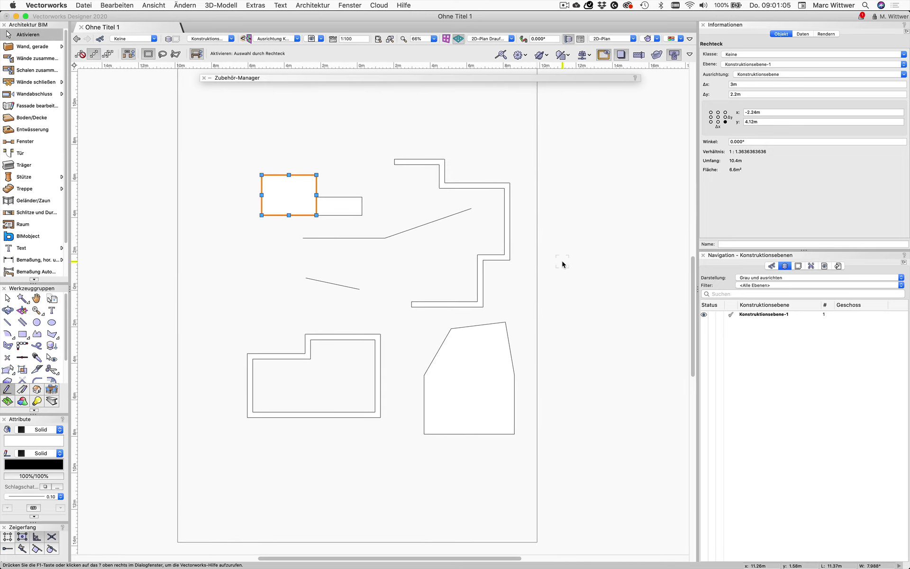
left_click(520, 114)
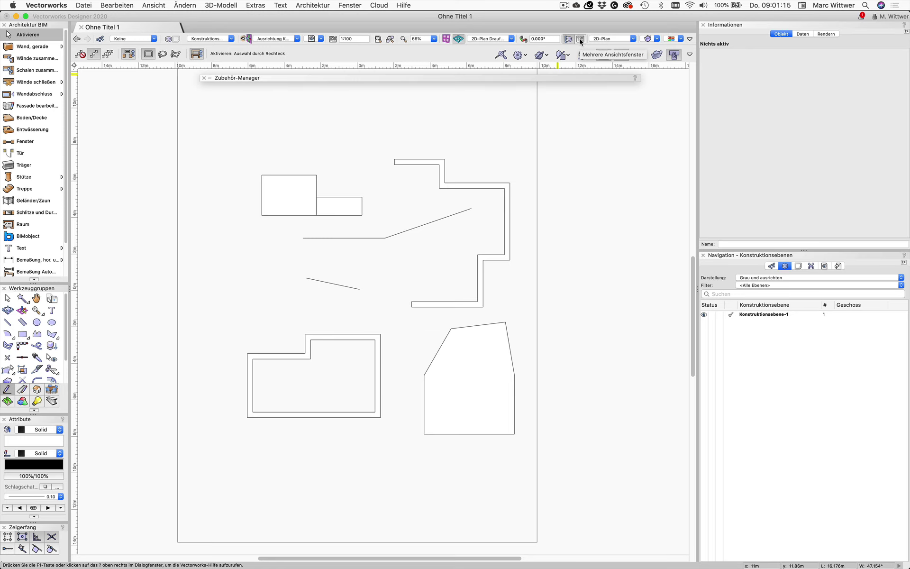
Step: Split the drawing into plan, right, front and isometric panes, fitting the model in each
left_click(580, 39)
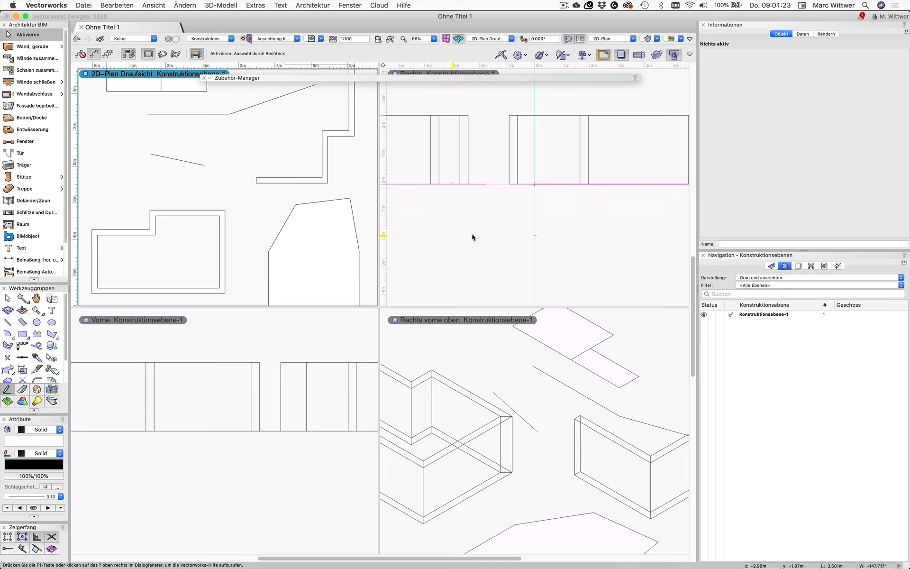
left_click(568, 264)
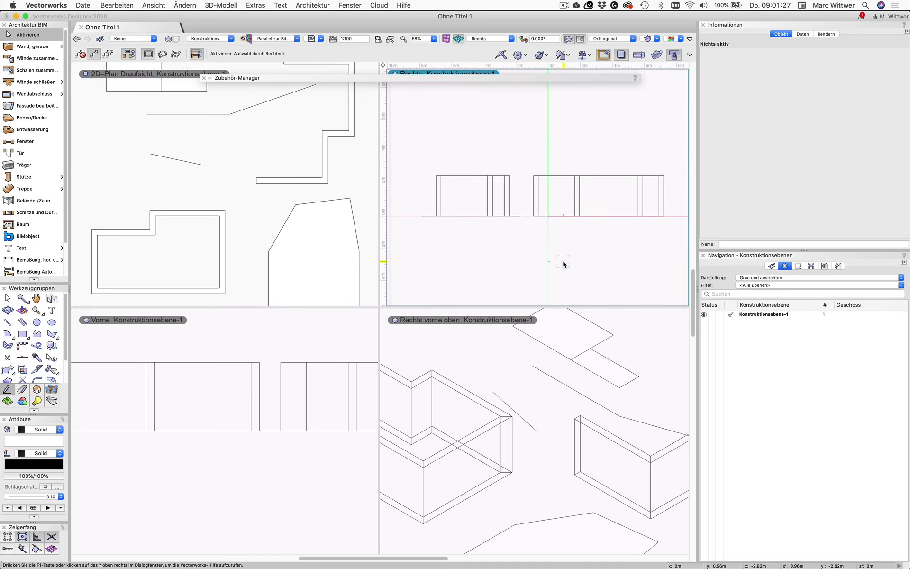
middle_click_drag(569, 262, 557, 237)
left_click(197, 464)
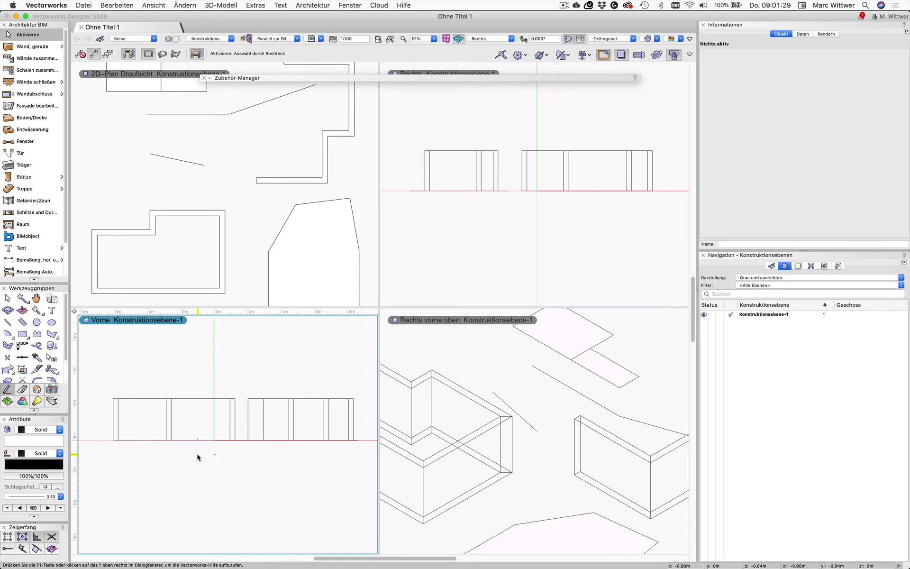
left_click(232, 232)
scroll(233, 231, "down", 3)
scroll(235, 232, "up", 1)
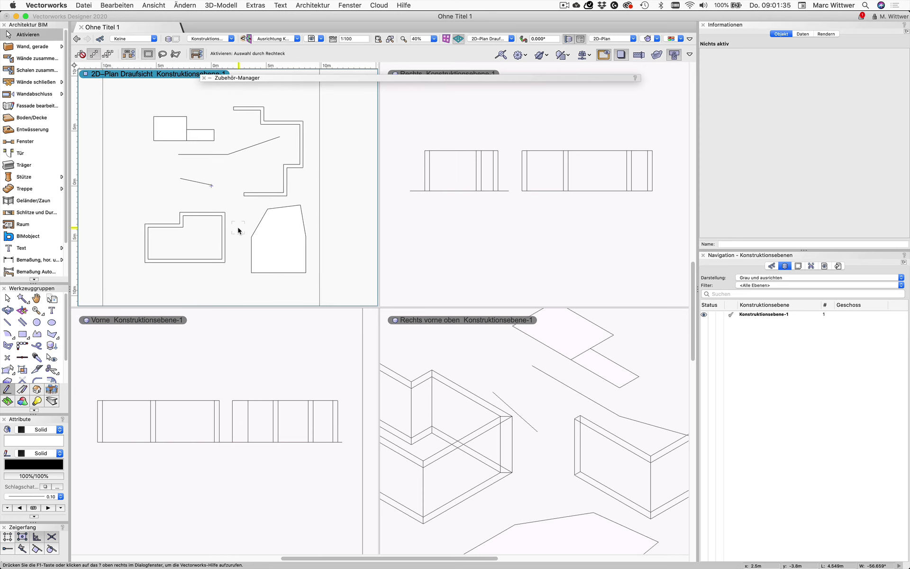
left_click(488, 346)
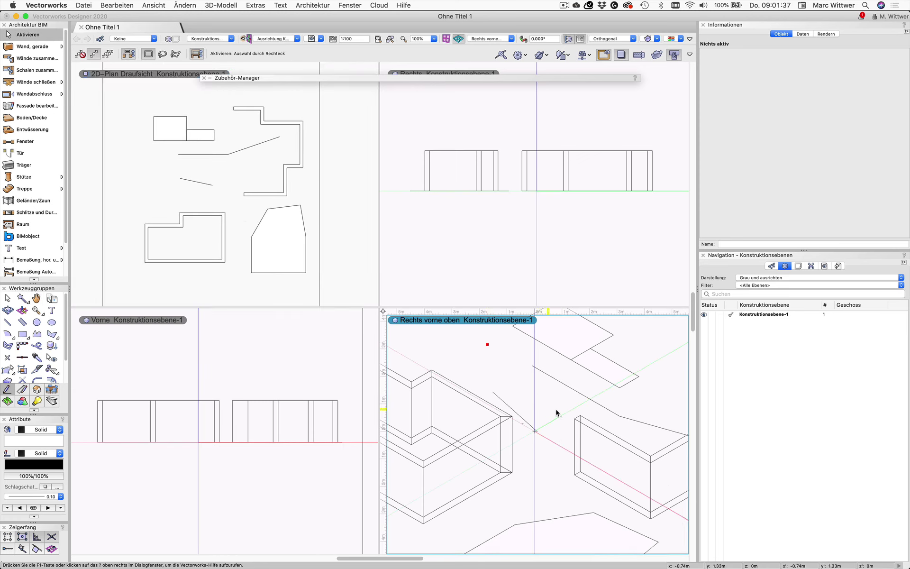
scroll(558, 413, "down", 3)
scroll(557, 413, "up", 2)
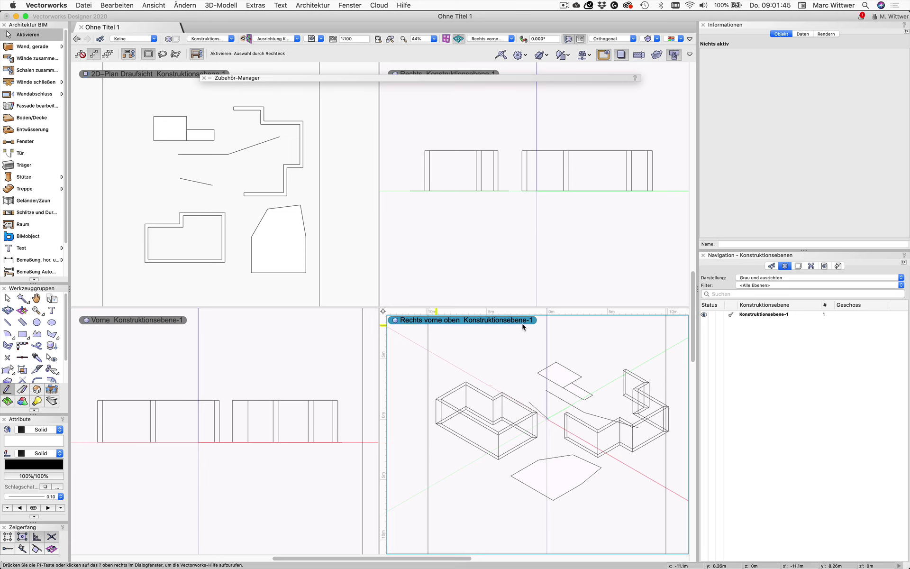
Step: Set the isometric pane's render mode to Schattiert (shaded)
left_click(657, 39)
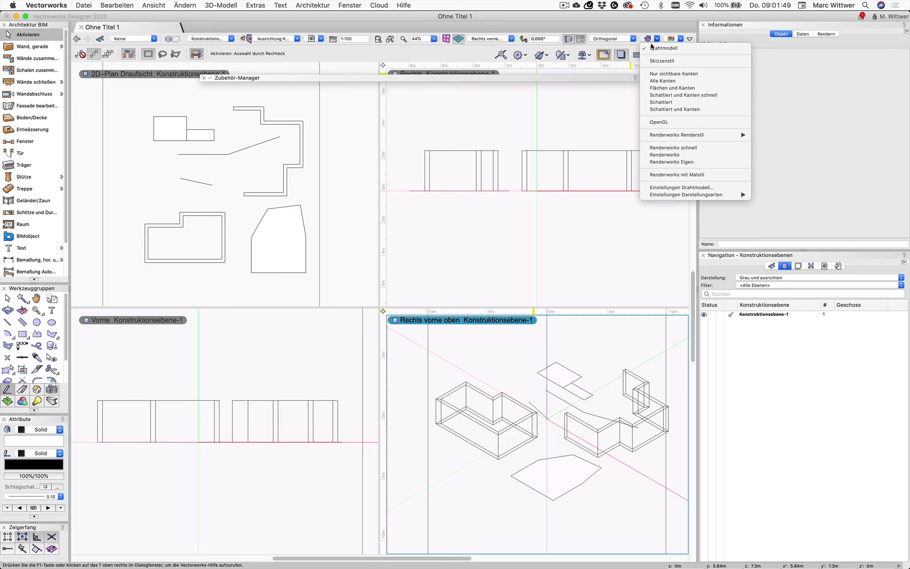
left_click(679, 123)
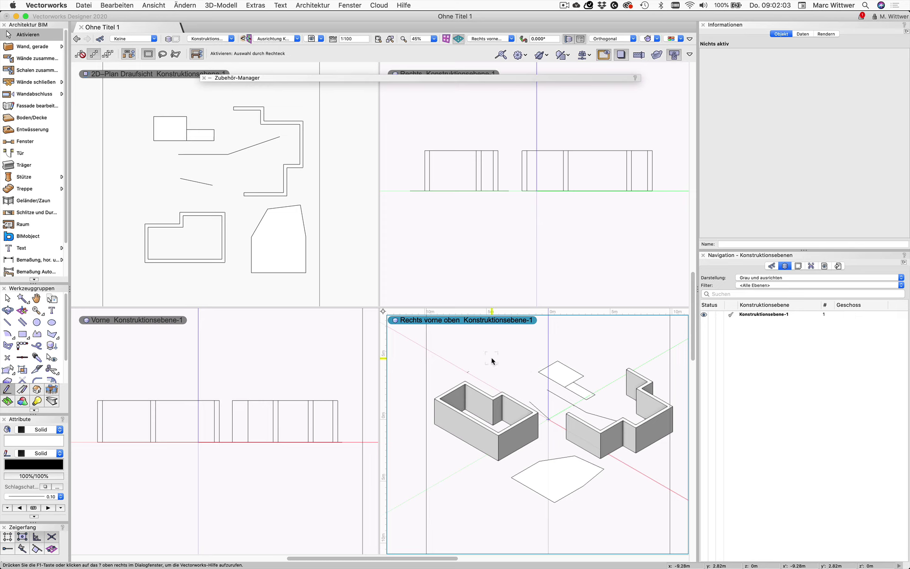
Step: Activate the Rechts vorne oben isometric pane with the six-sided polygon selected
left_click(266, 194)
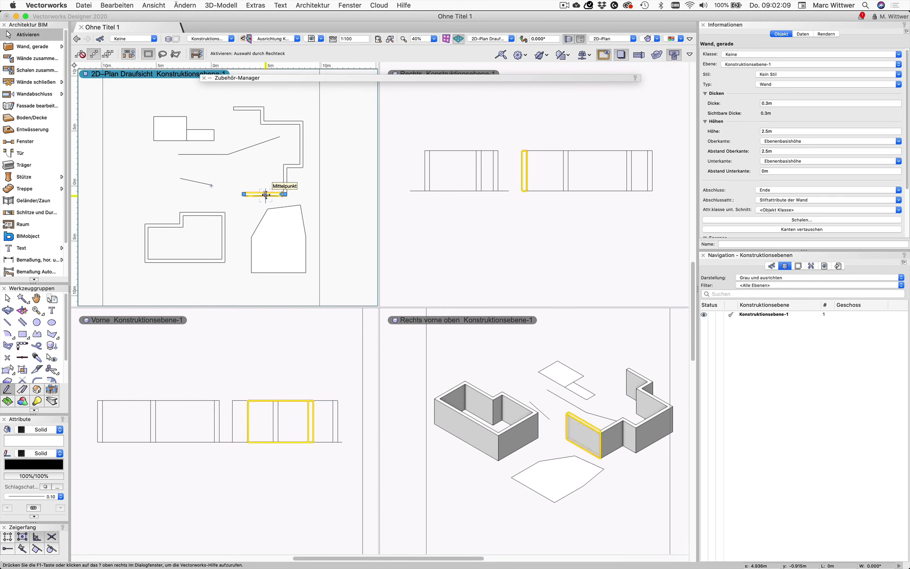
left_click(284, 181)
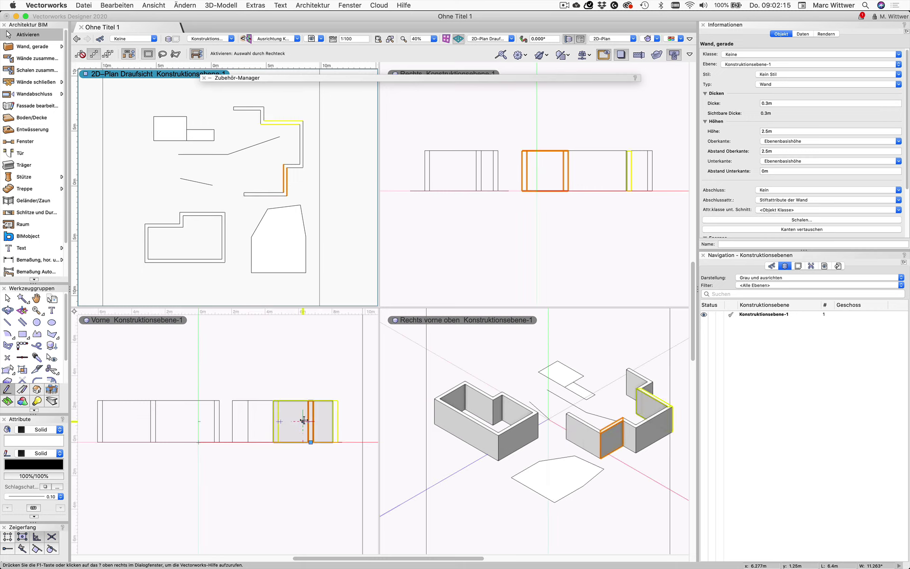
left_click(566, 472)
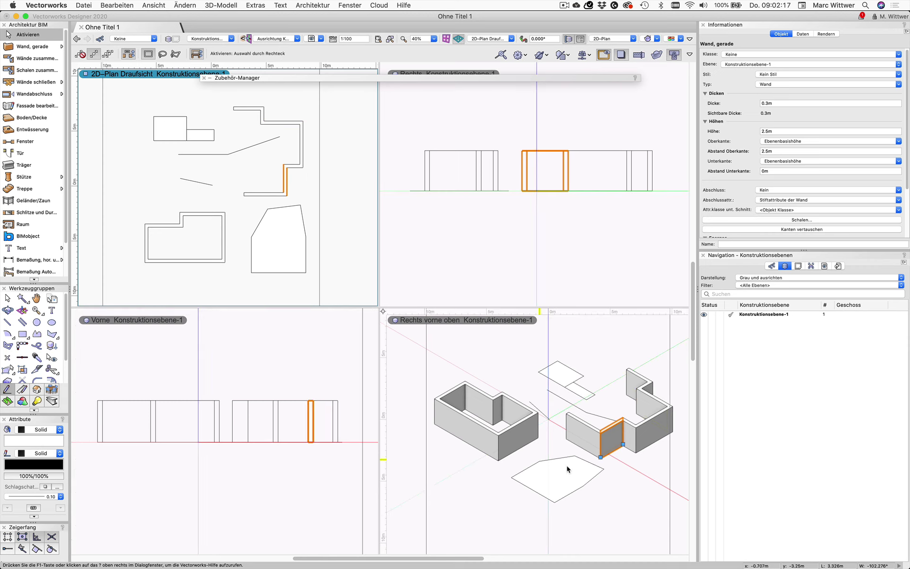
left_click(331, 472)
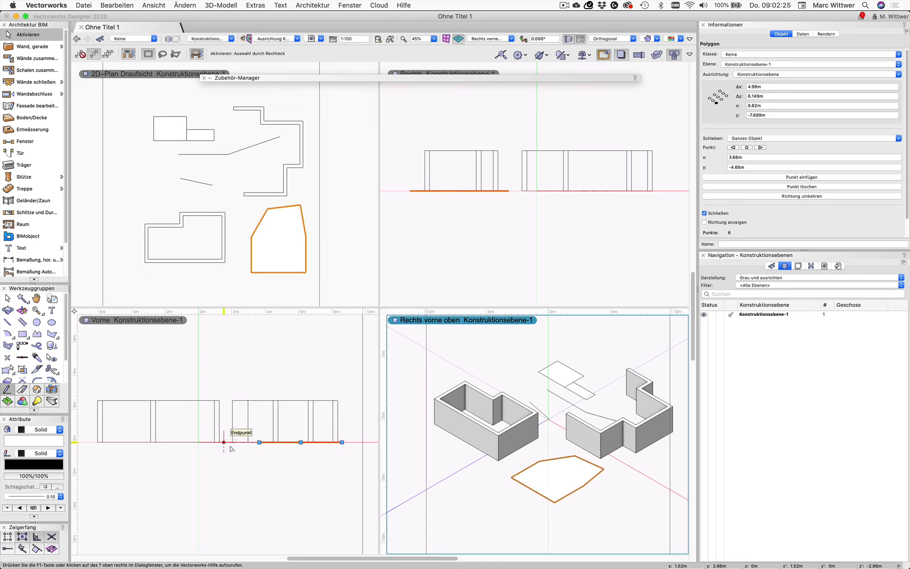
left_click(582, 505)
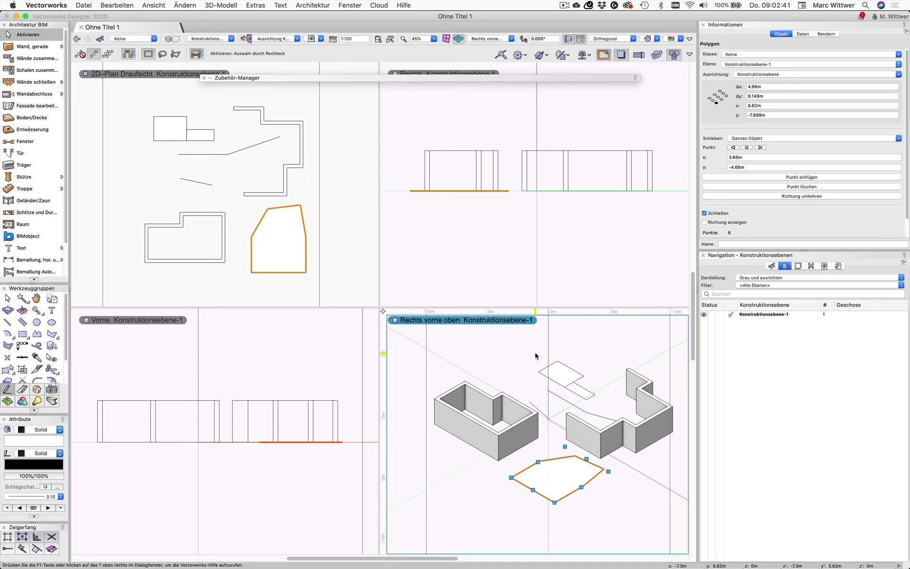
Step: Toggle panes with Ctrl+Alt+1, ending in four panes with the 2D plan active
key("ctrl+alt+1")
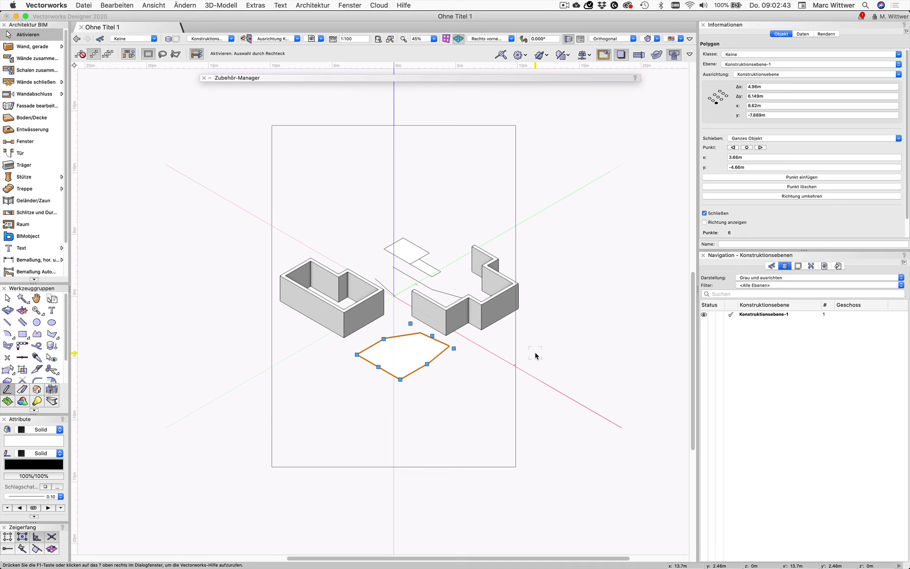
key("ctrl+alt+1")
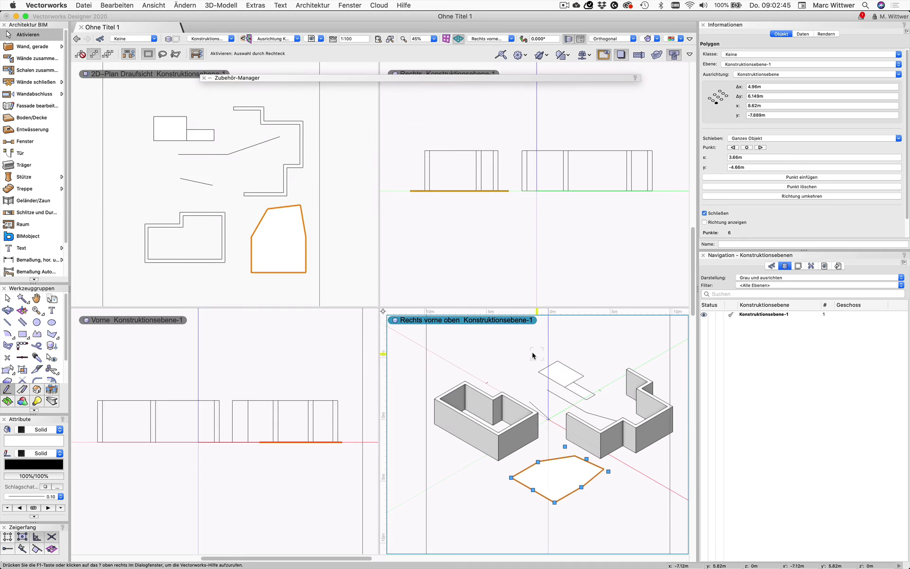
left_click(339, 205)
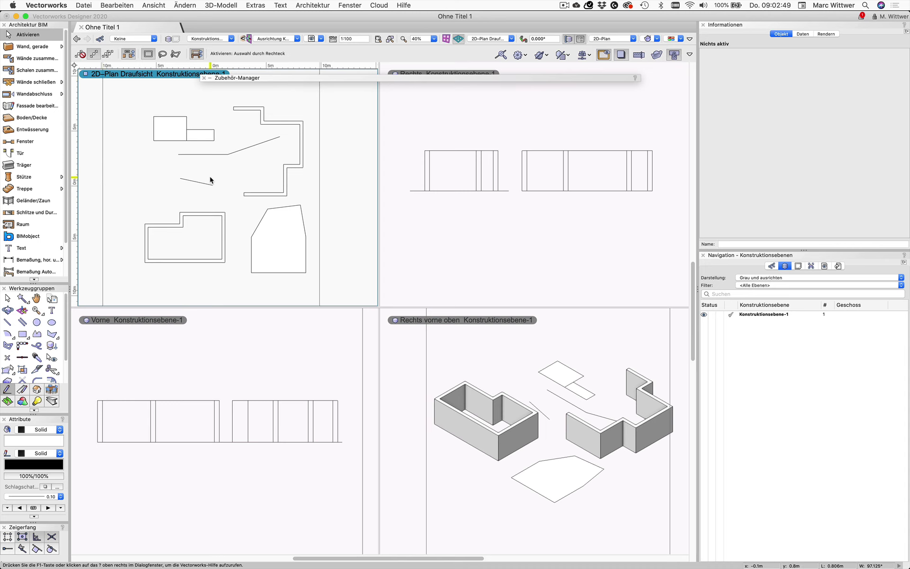
key("ctrl+alt+1")
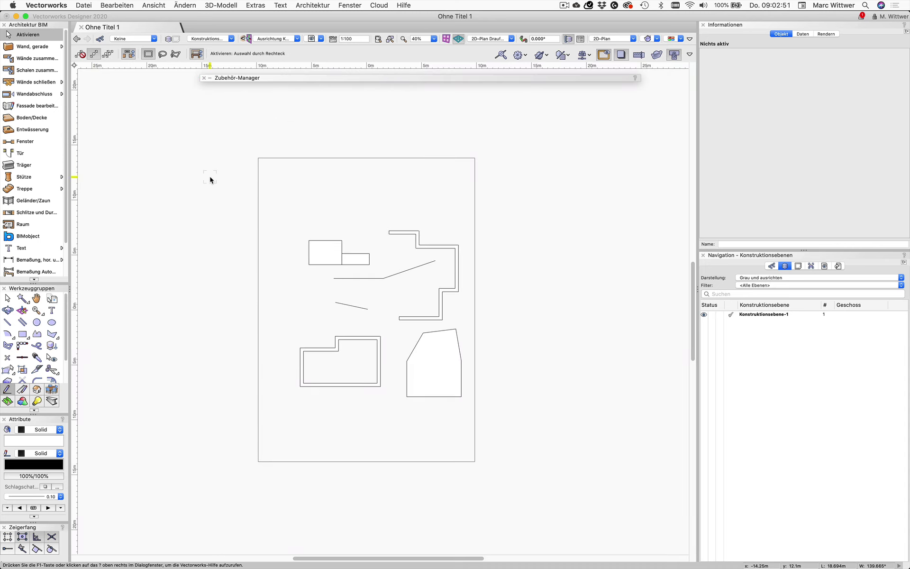
key("ctrl+alt+1")
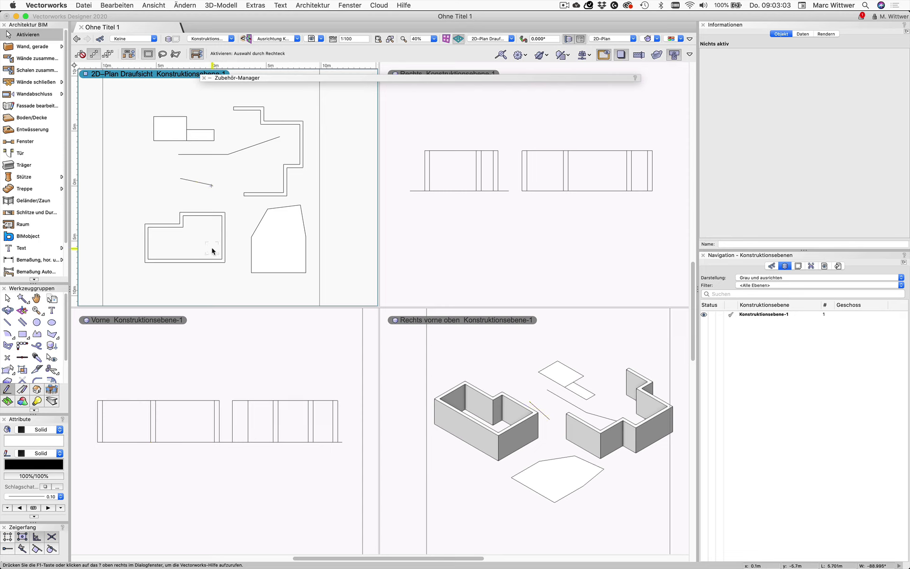
Step: Delete the lower-left and upper-right wall groups, keeping the diagonal line
scroll(197, 243, "down", 2)
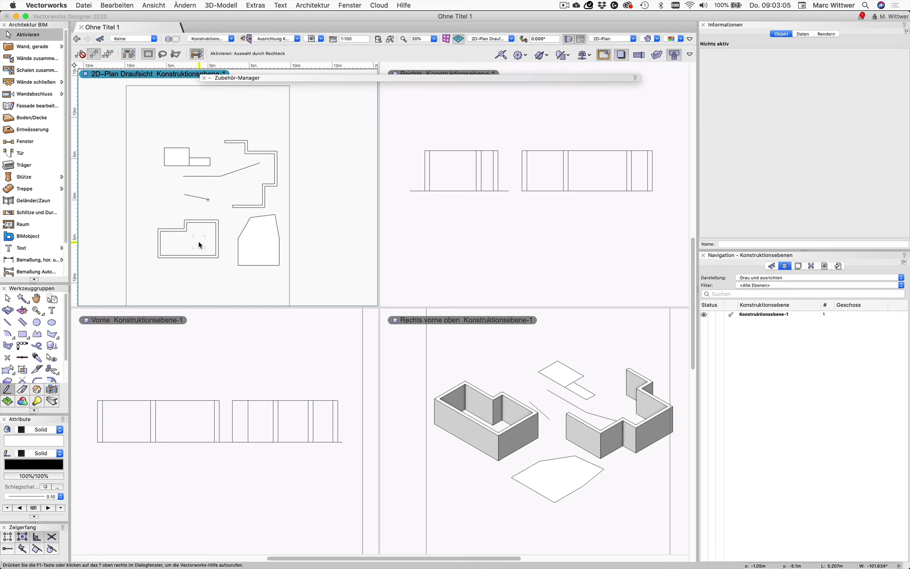
left_click_drag(146, 268, 228, 213)
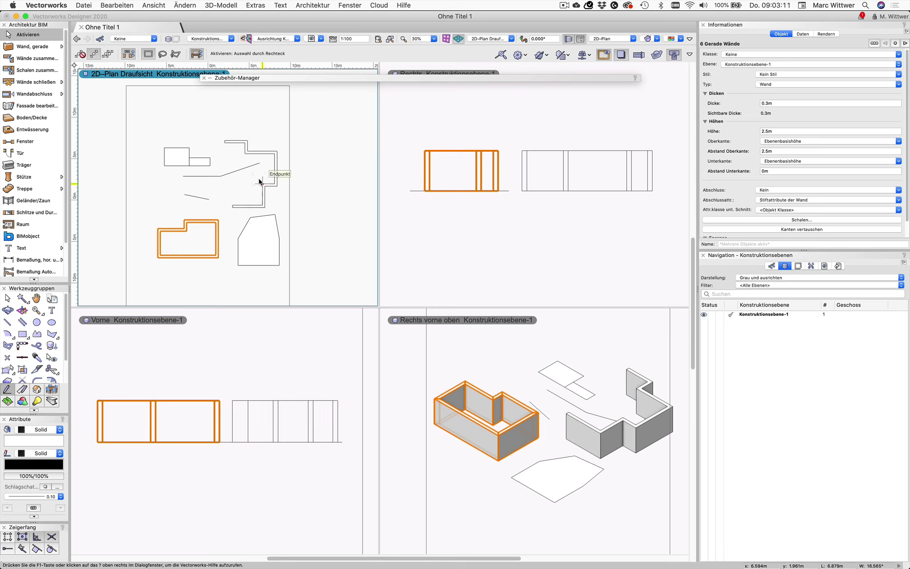
key("Delete")
left_click_drag(218, 121, 290, 188)
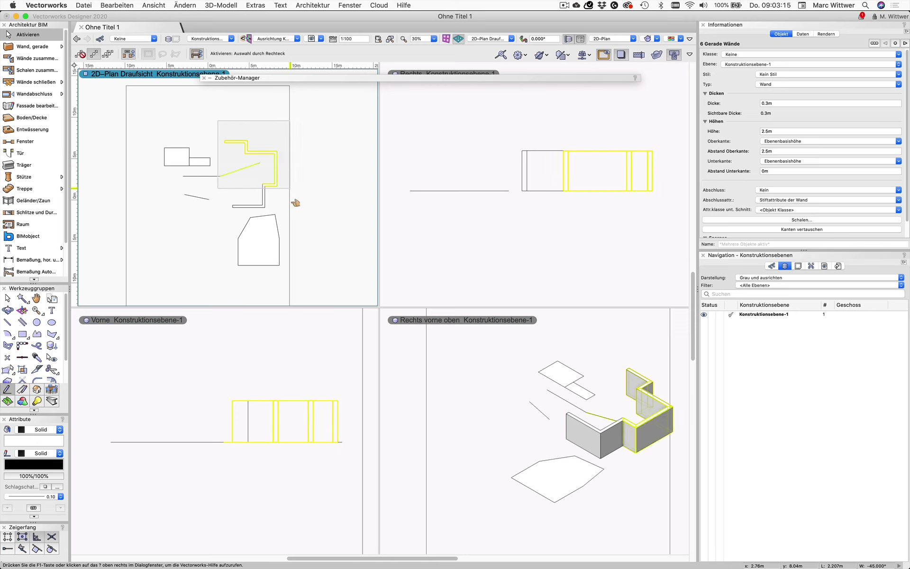
left_click_drag(292, 189, 295, 211)
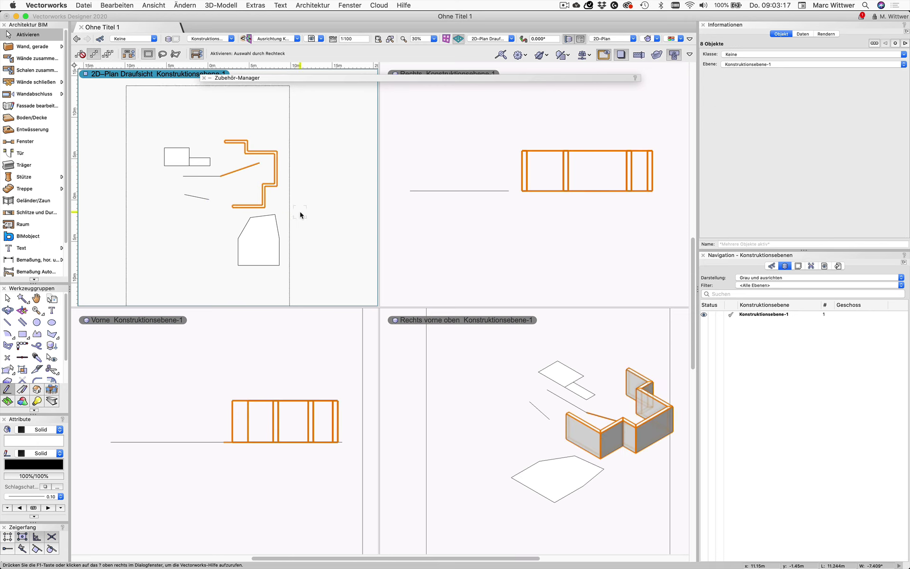
left_click(240, 169, "shift")
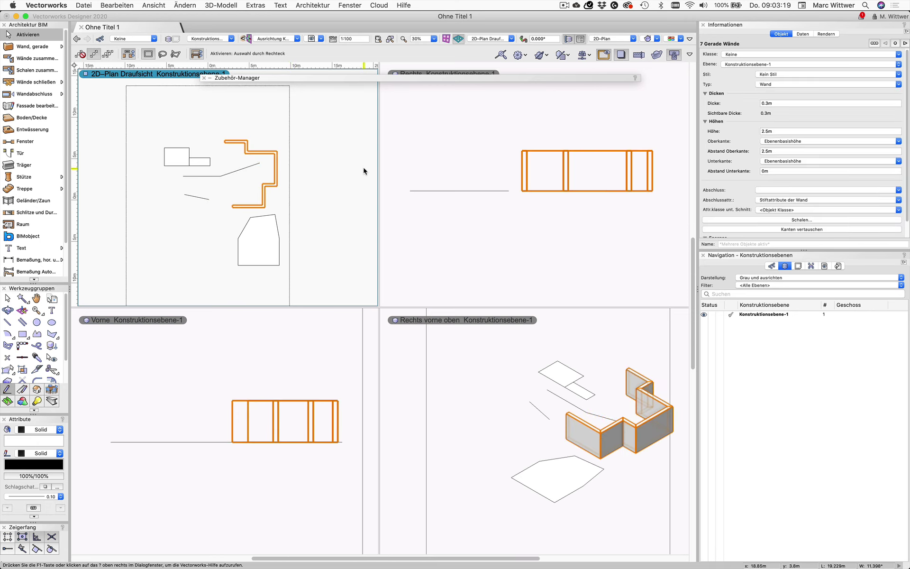
key("Delete")
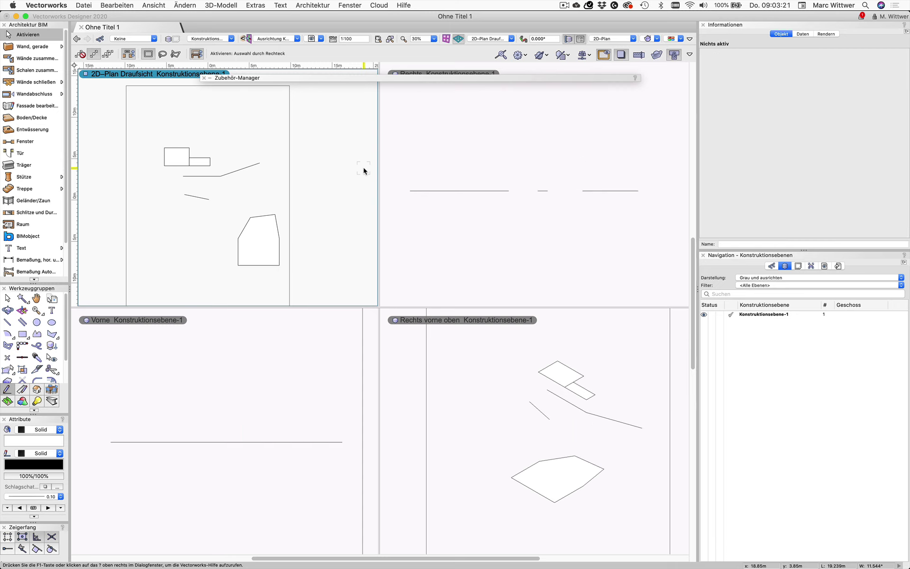
left_click(246, 221)
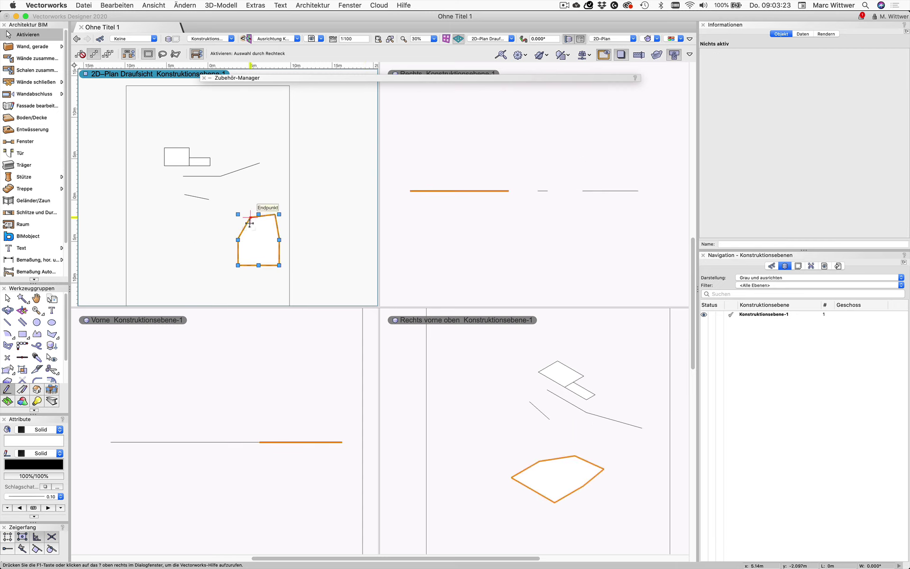
Step: Resize the rectangle to 12 m wide by 5 m high
left_click(172, 151)
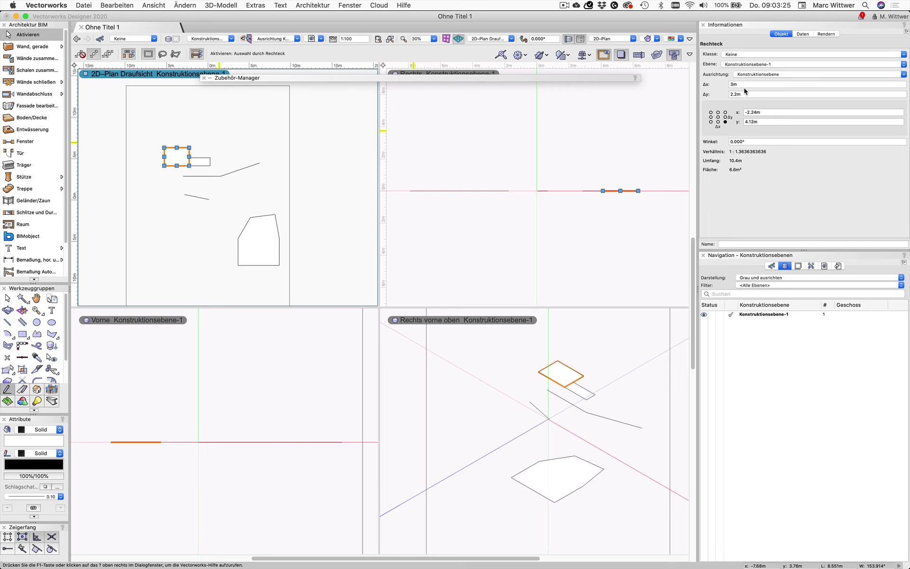
double_click(747, 93)
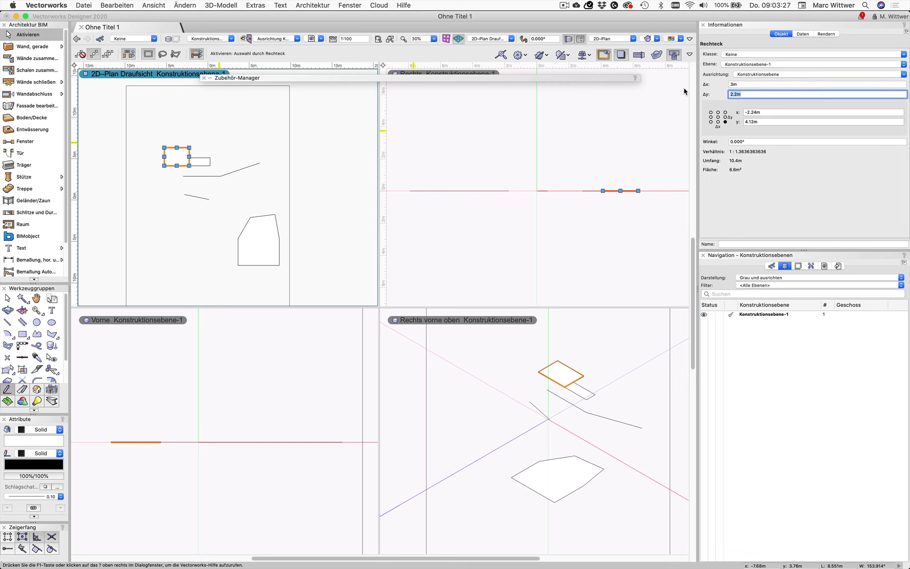
type("5")
key("Return")
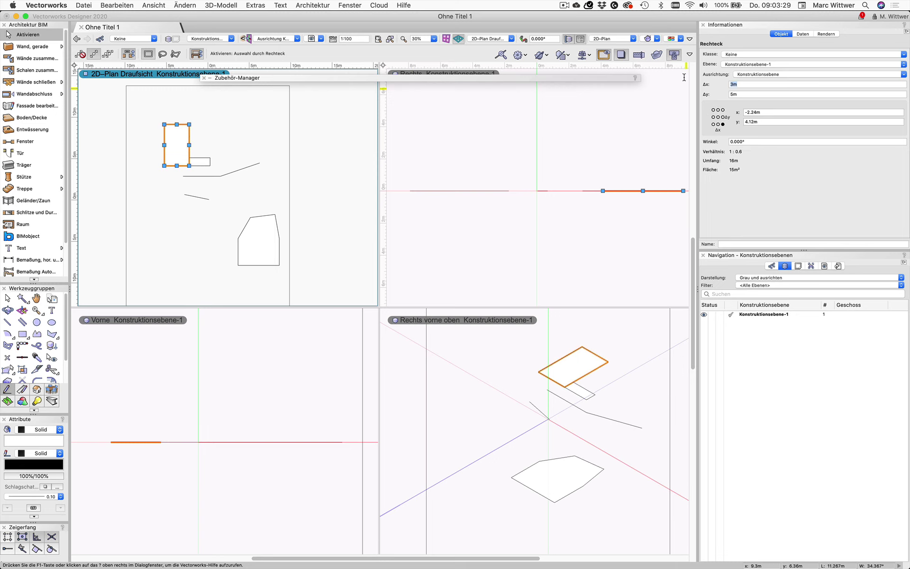
key("shift+Tab")
type("12")
key("Return")
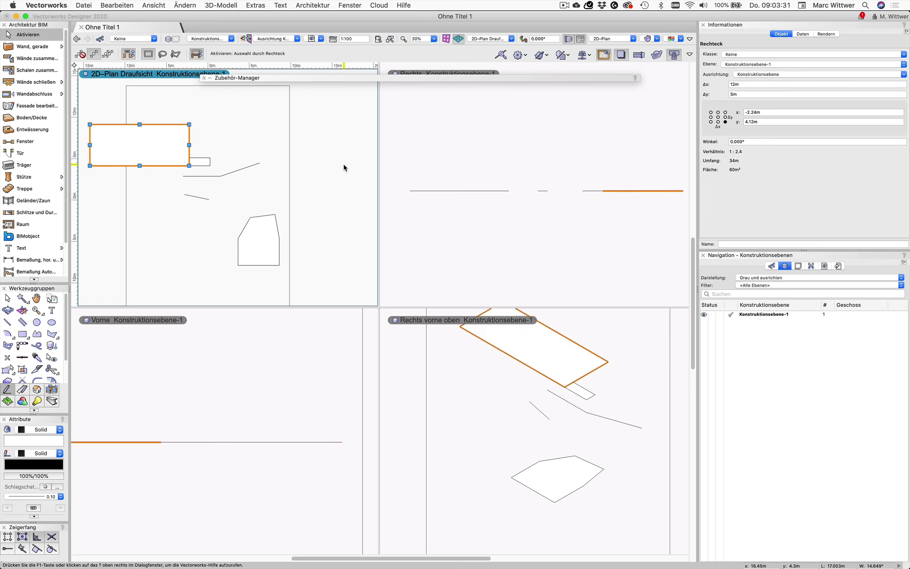
Step: Make the small adjacent rectangle 3 m high, anchored at its bottom-left corner
left_click(210, 158)
double_click(751, 94)
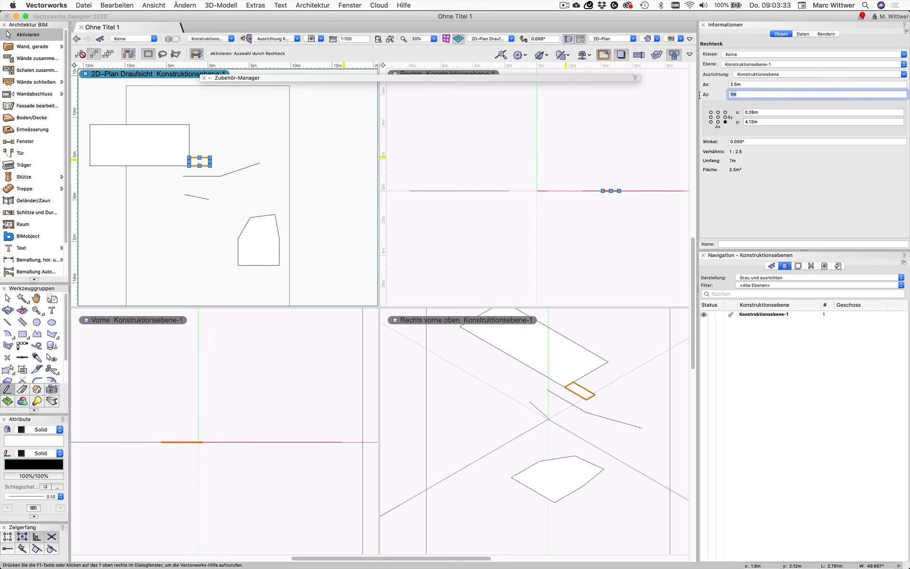
left_click(712, 122)
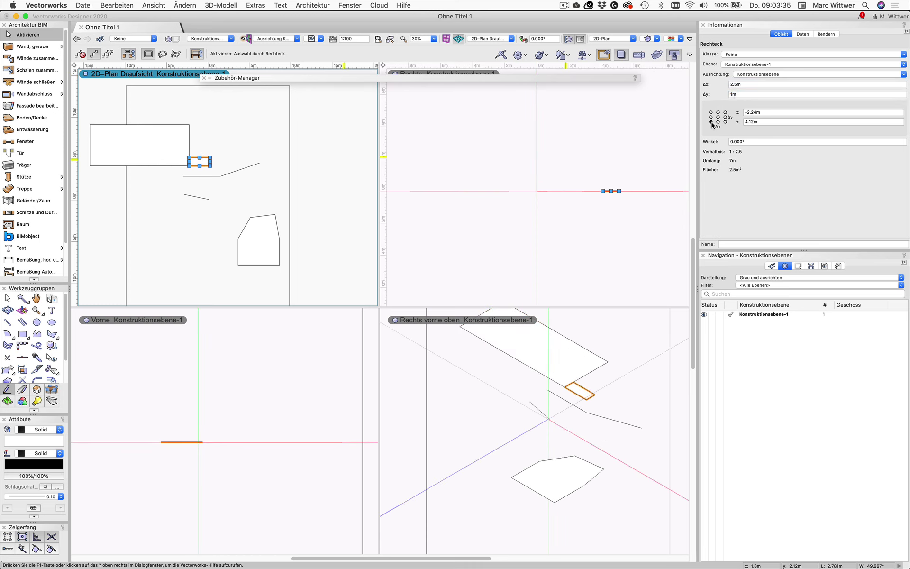
double_click(738, 94)
type("3")
key("Return")
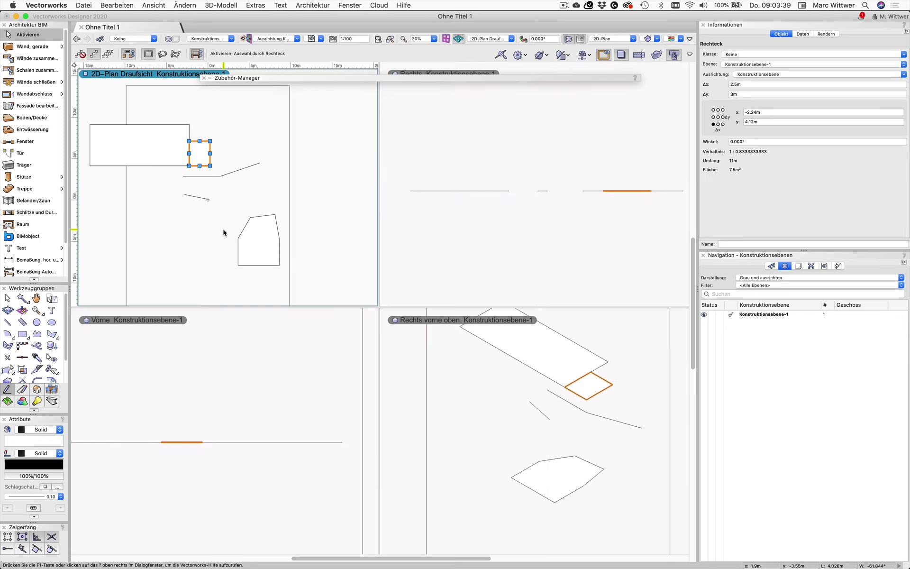
scroll(223, 232, "down", 1)
left_click(103, 380)
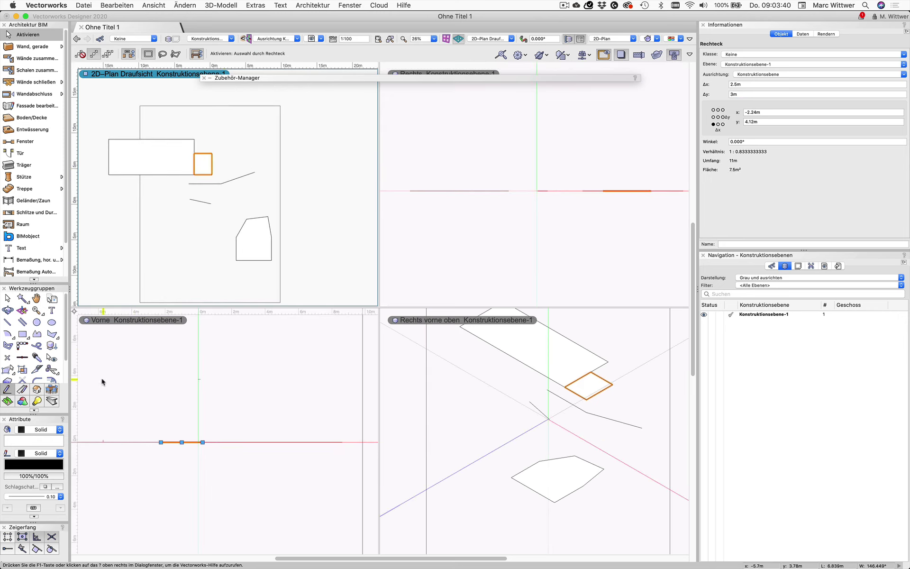
left_click(23, 403)
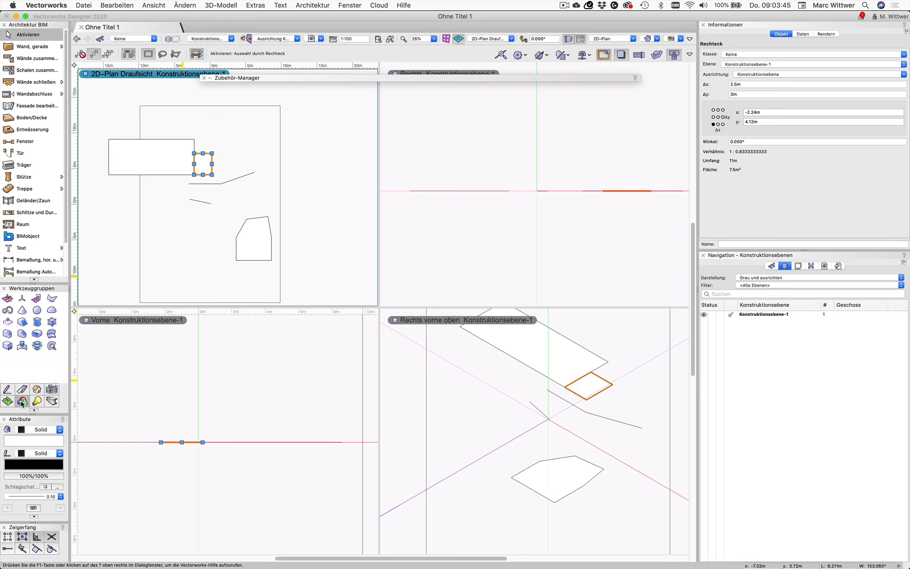
Step: Extrude the large rectangle into a 6 m tall box with Push/Pull in the 3D view
left_click(10, 322)
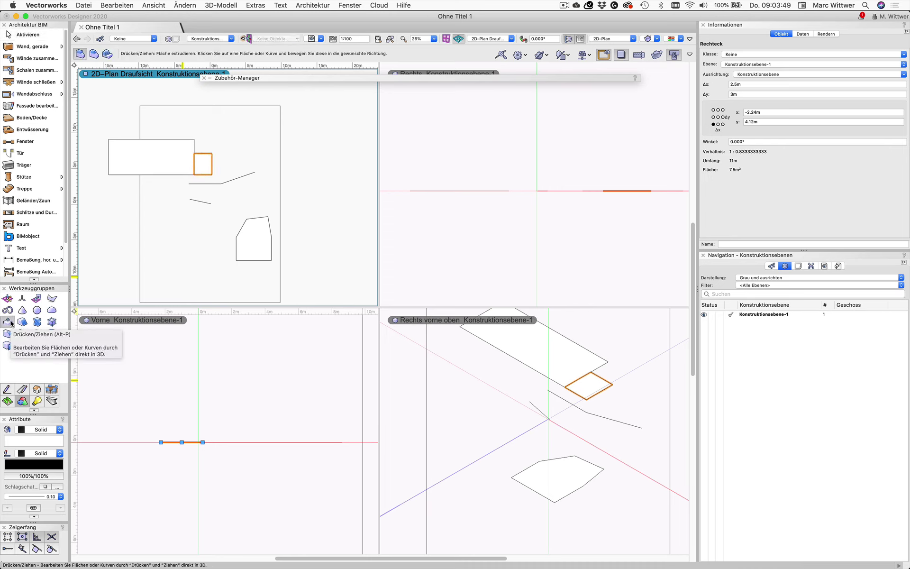
left_click(516, 439)
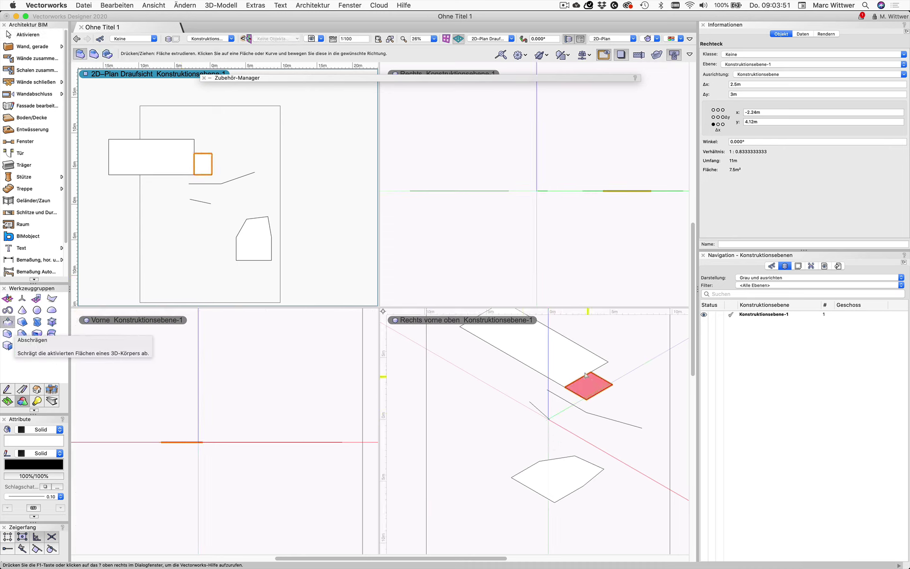
left_click(571, 479)
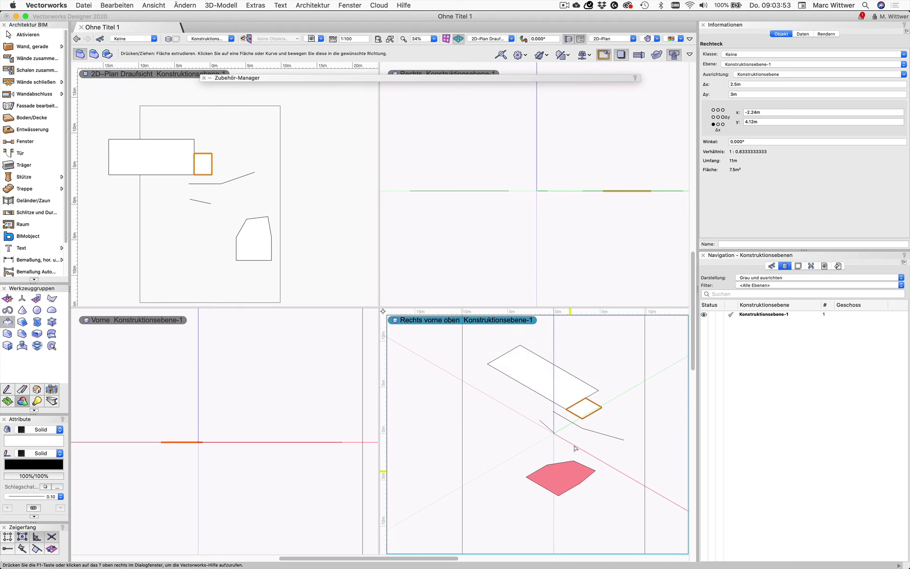
left_click(579, 388)
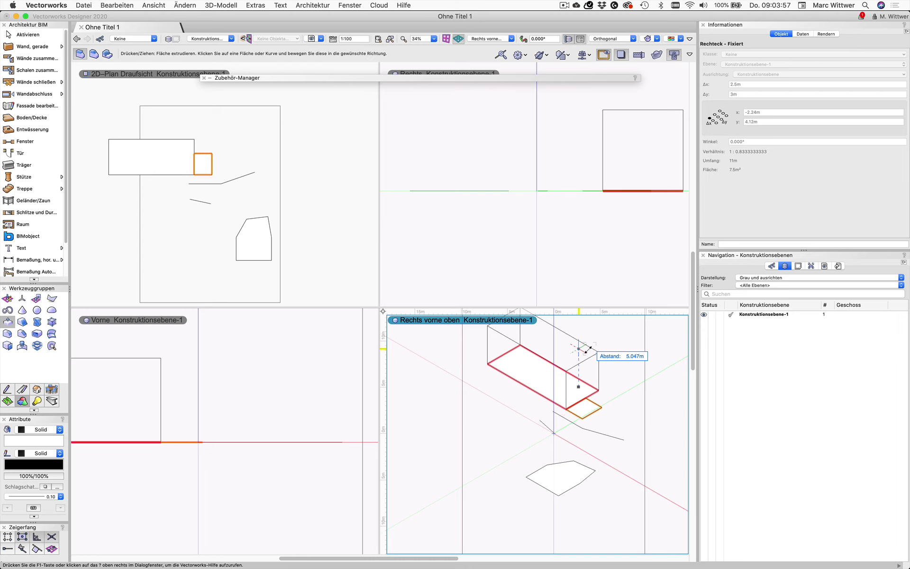
key("Tab")
type("6")
key("Tab")
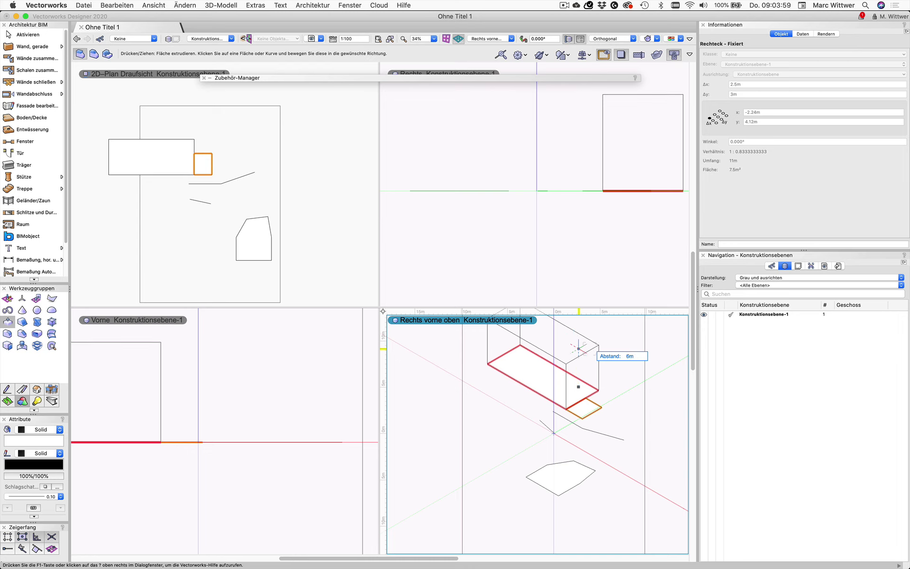
left_click(588, 350)
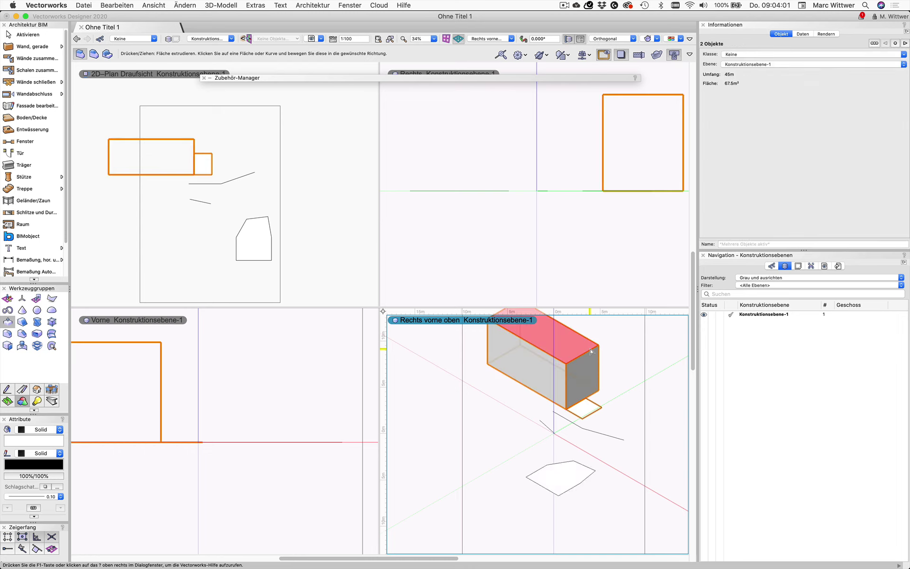
Step: Raise the small rectangle into a 12 m tall tower
scroll(612, 454, "down", 2)
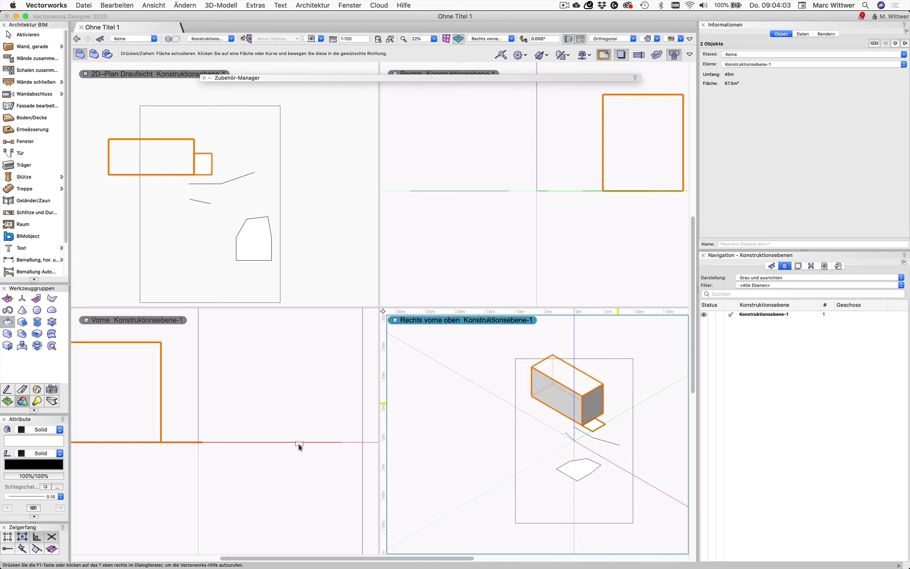
left_click(255, 451)
scroll(255, 451, "down", 2)
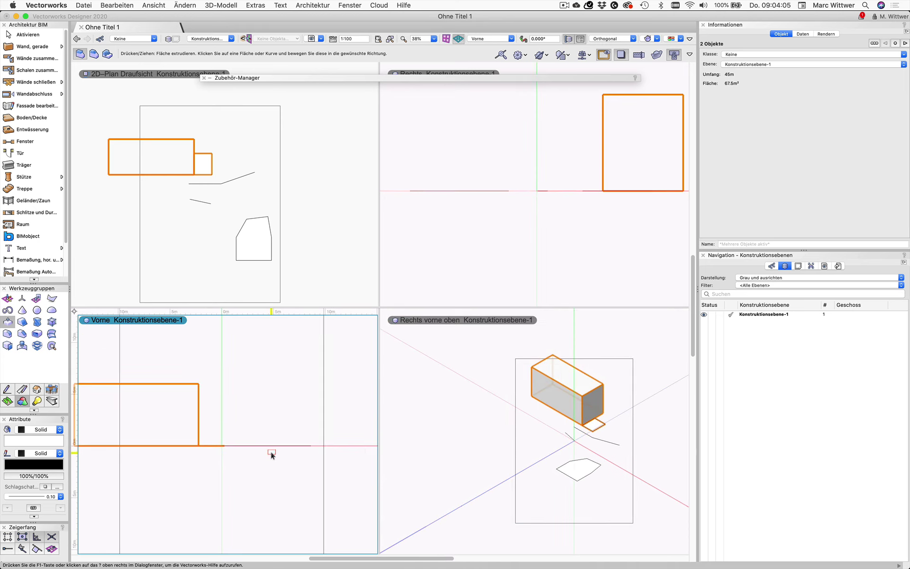
scroll(272, 451, "down", 2)
left_click(597, 226)
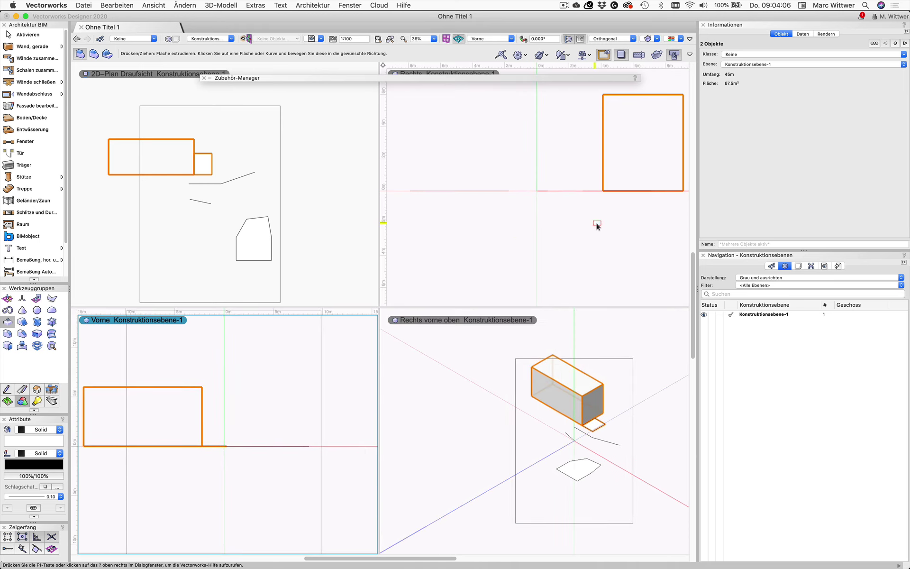
left_click(592, 423)
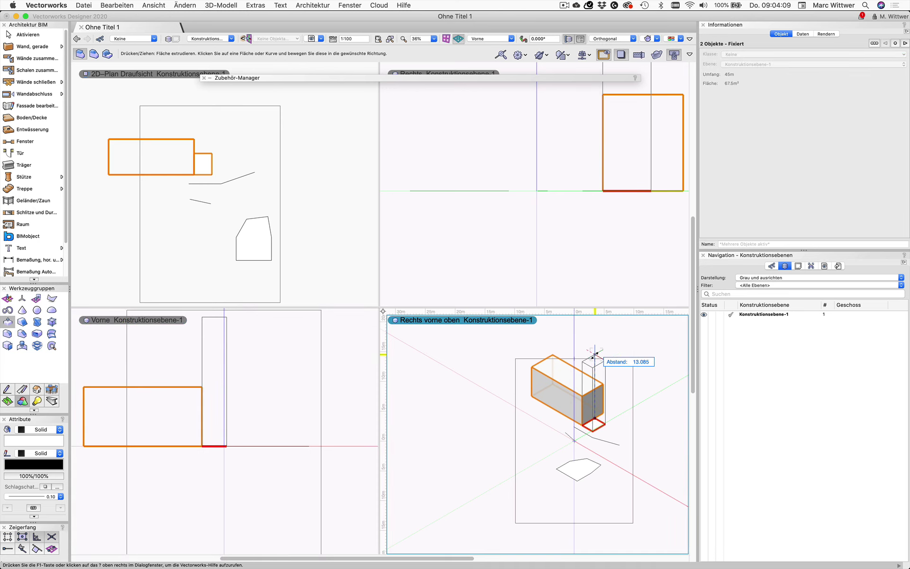
type("12")
key("Tab")
left_click(595, 353)
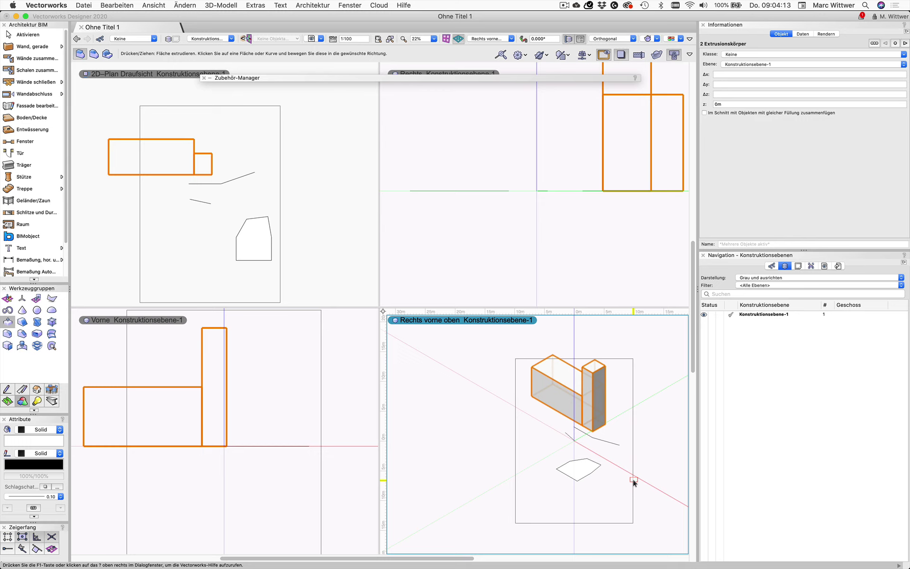
Step: Extrude the polygon outline into a third solid
left_click(574, 468)
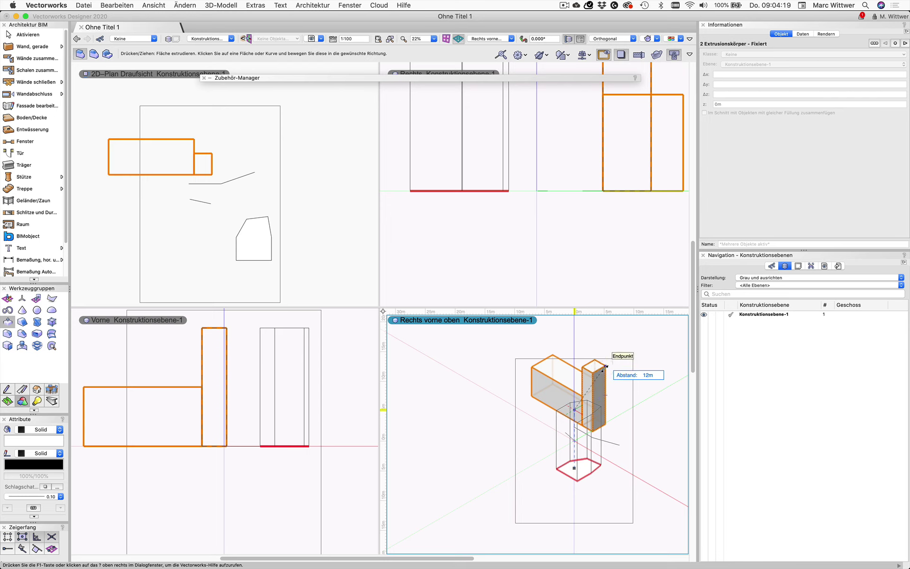
left_click(533, 368)
left_click(504, 190)
Step: Push the tower's side face out and back in, then pull the polygon solid's side face out about 7.63 m
scroll(488, 267, "down", 2)
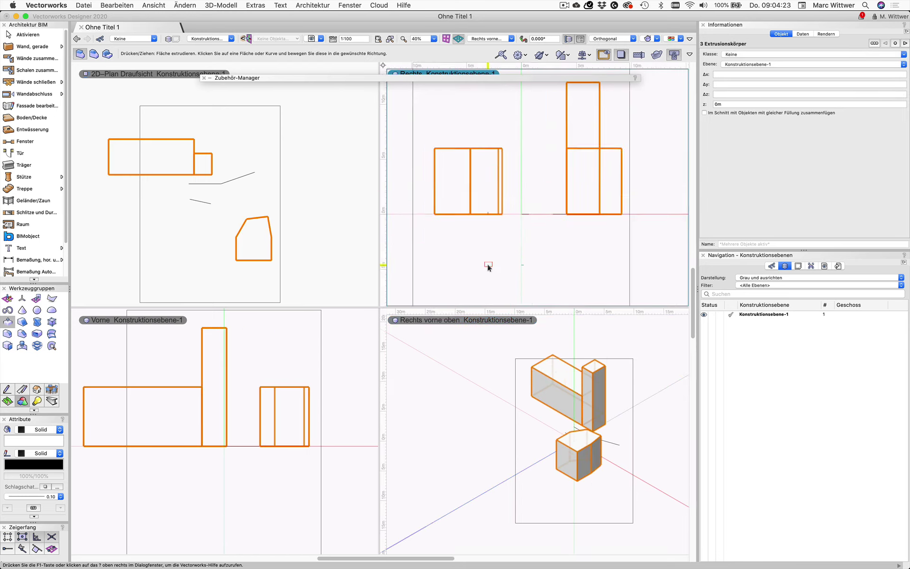
scroll(534, 241, "down", 2)
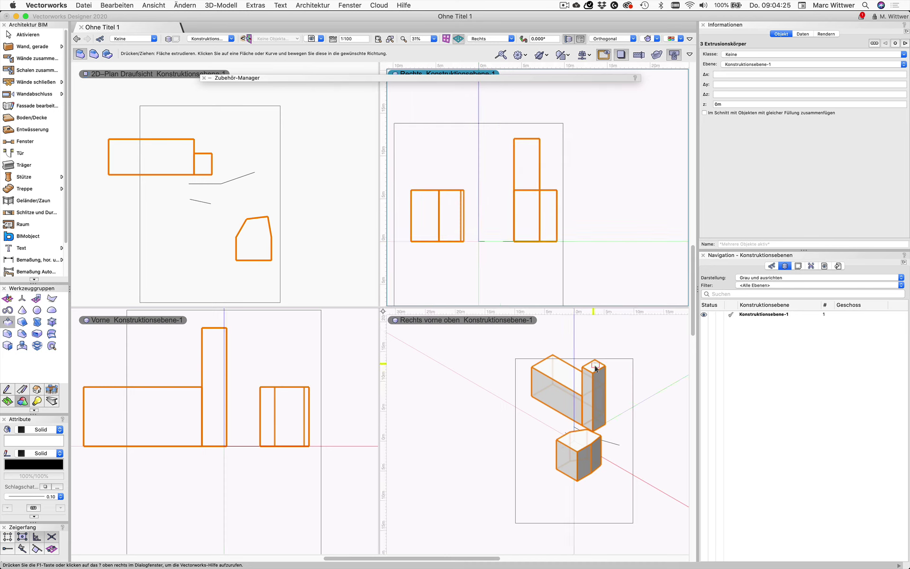
scroll(585, 462, "up", 1)
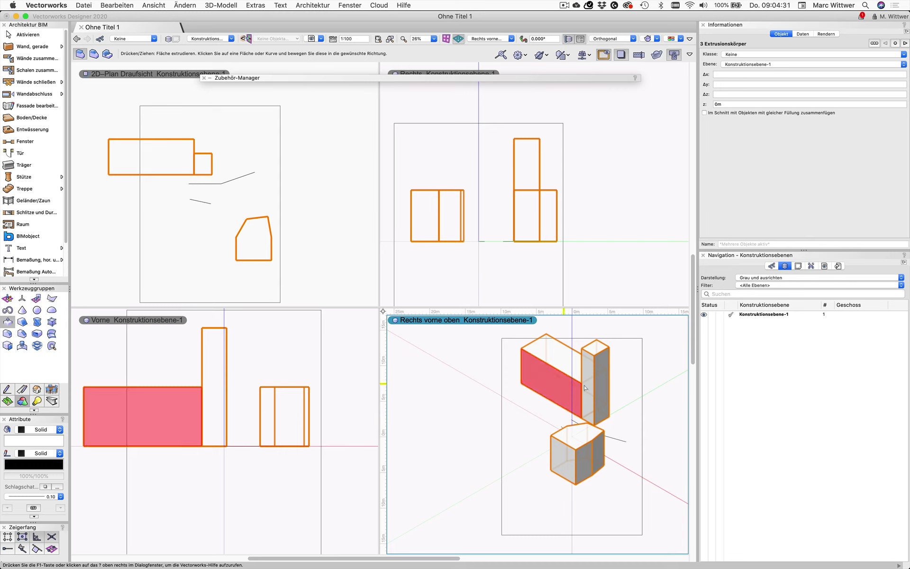
left_click(607, 394)
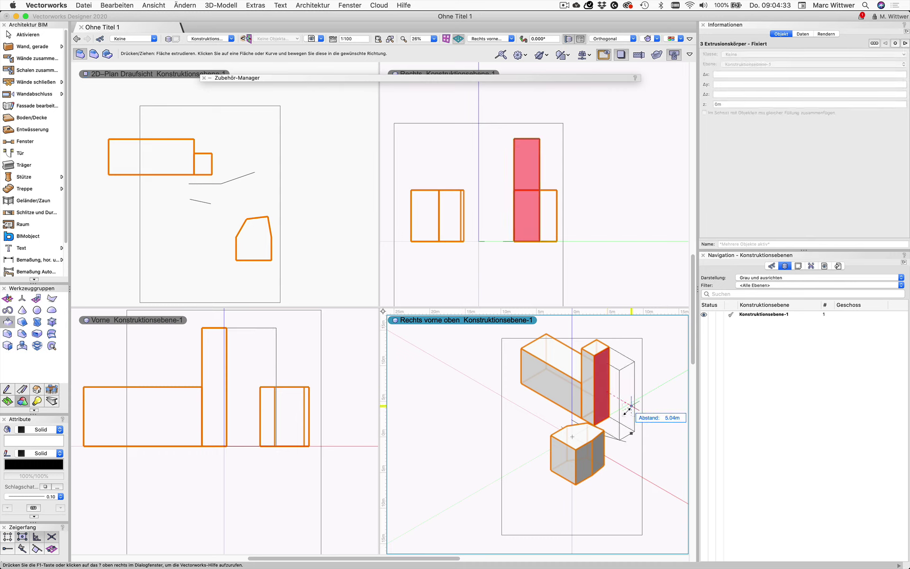
left_click(628, 409)
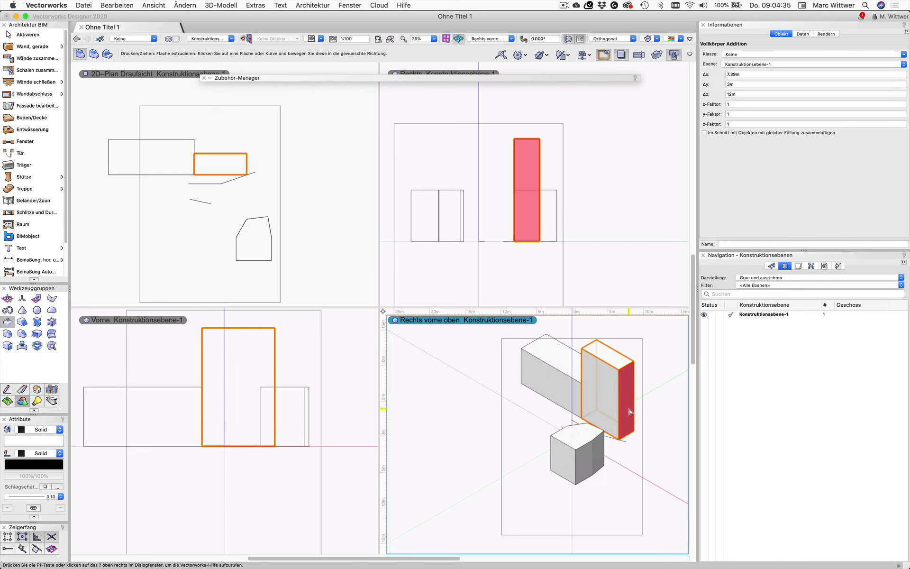
left_click(630, 412)
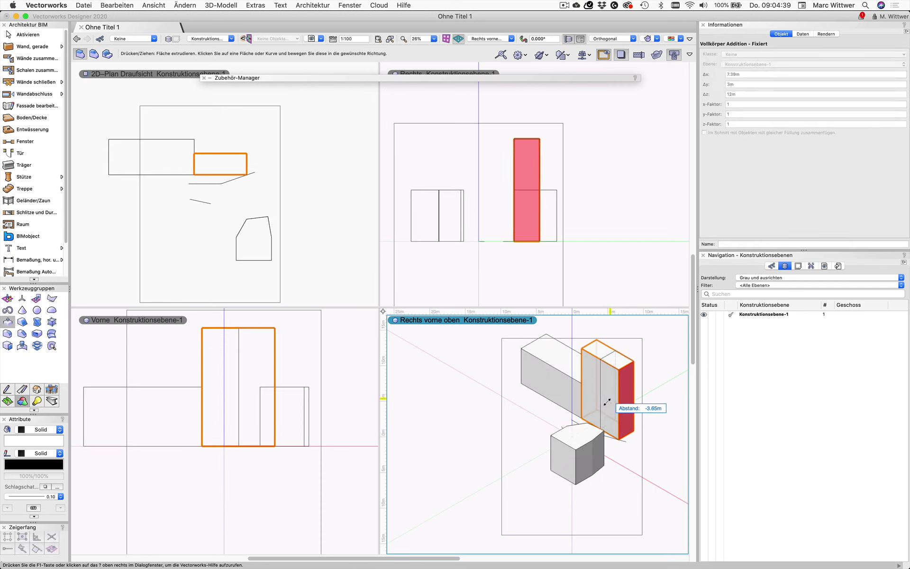
left_click(611, 406)
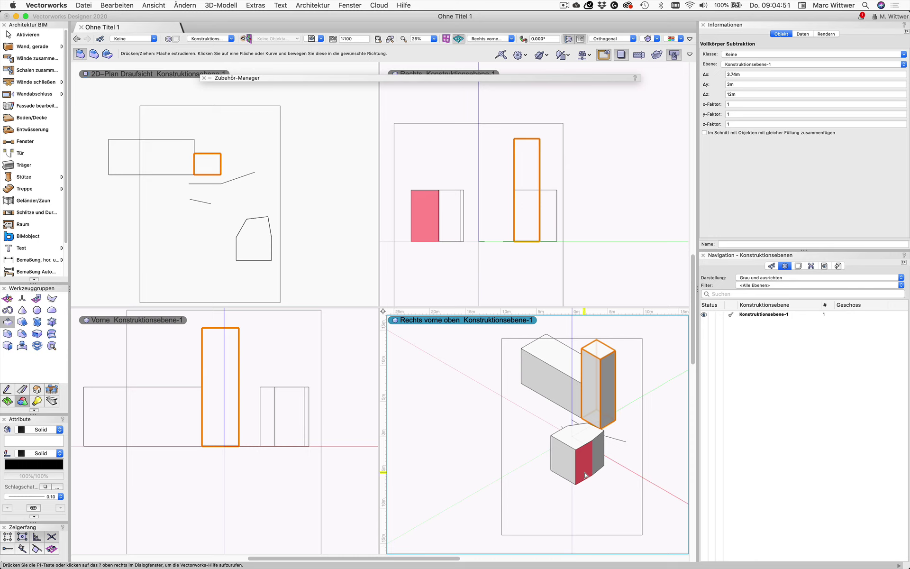
left_click(586, 475)
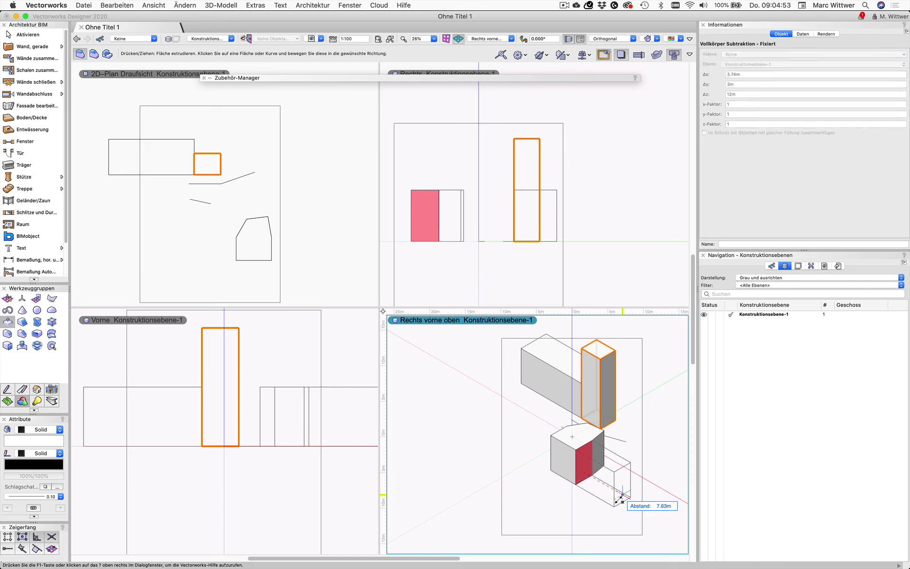
left_click(621, 500)
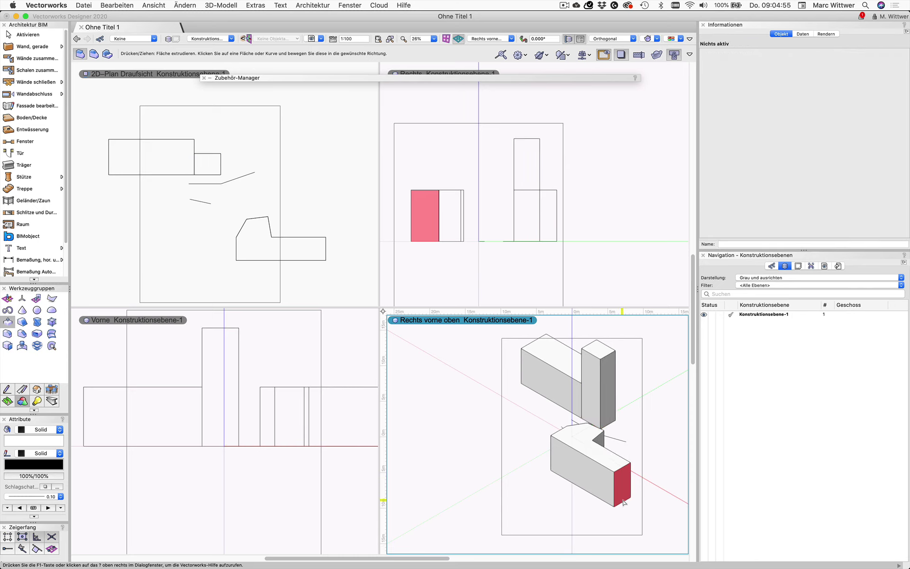
Step: Undo the polygon solid's lengthening with Bearbeiten > Rückgängig
left_click(117, 6)
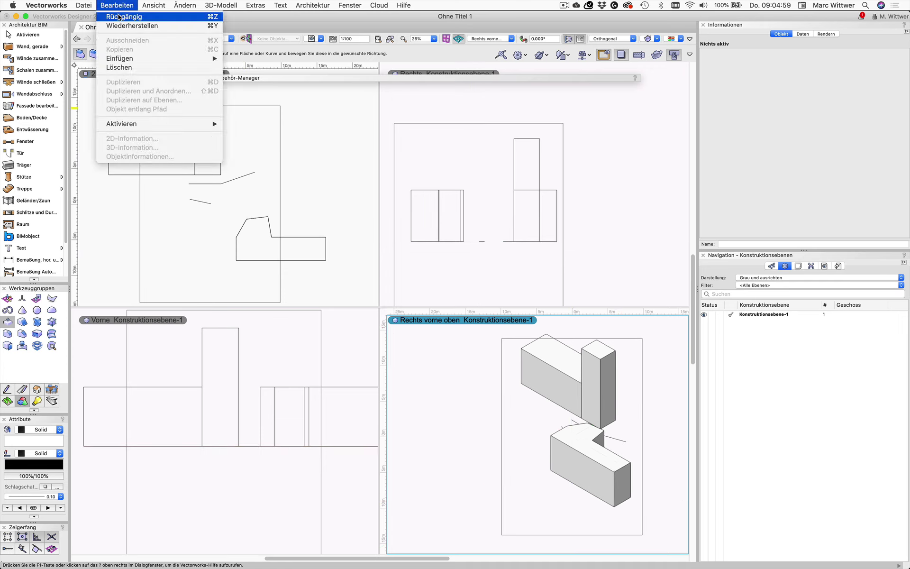
left_click(119, 18)
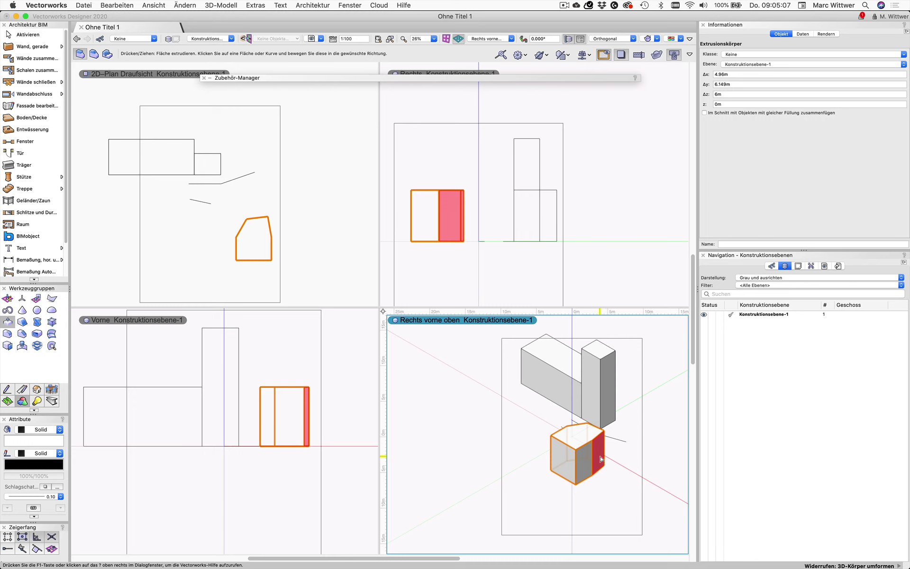
Step: Switch Push/Pull to 'Fläche verschieben' mode and shift one side face of the polygon solid
scroll(600, 459, "up", 3)
scroll(600, 459, "up", 3)
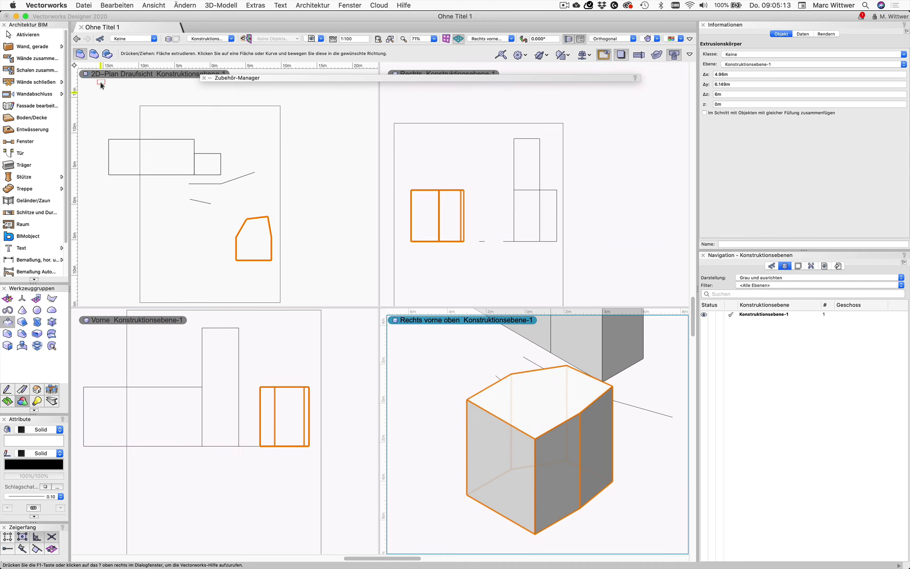
left_click(94, 54)
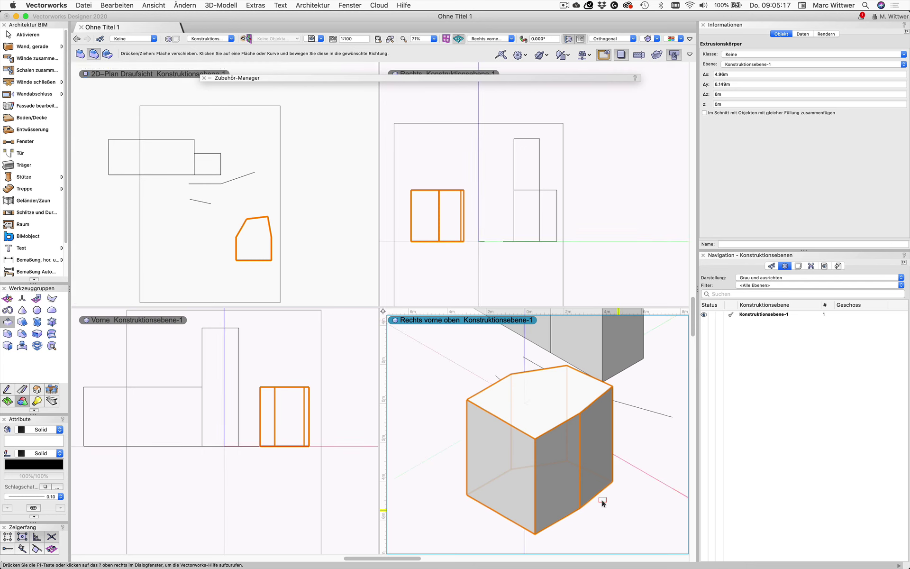
scroll(602, 499, "up", 2)
left_click(599, 481)
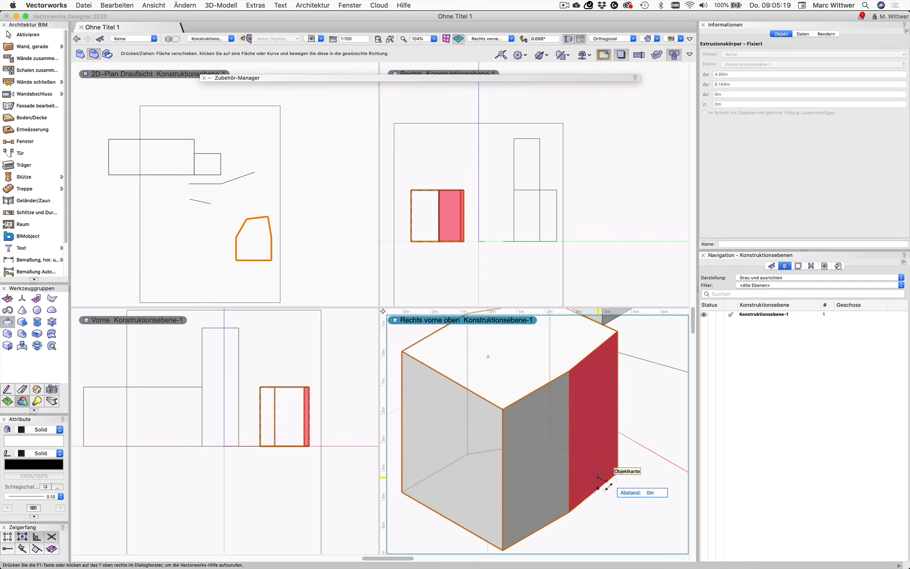
scroll(615, 491, "up", 4)
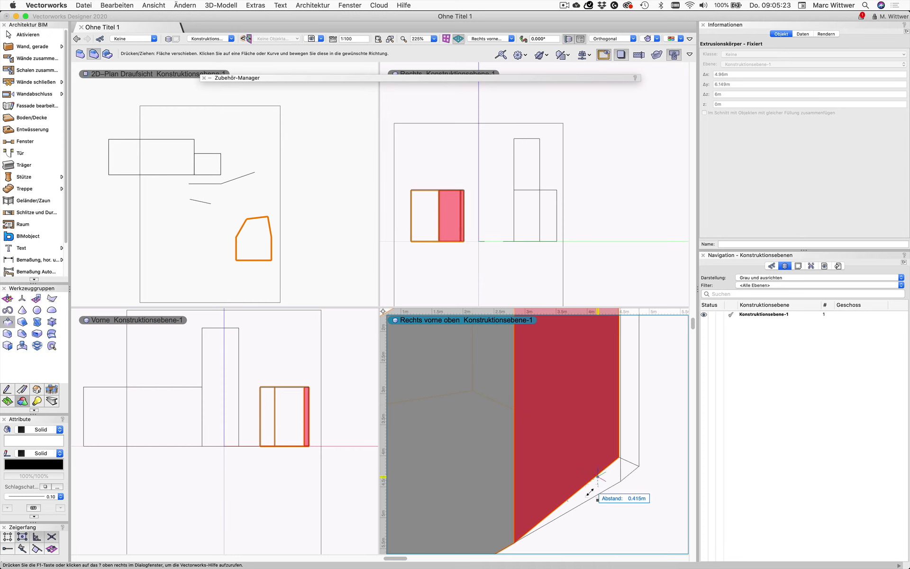
left_click(607, 494)
Step: Move the polygon solid's right side face inward to narrow it, then recentre and orbit the 3D view
scroll(605, 497, "down", 4)
scroll(605, 497, "down", 3)
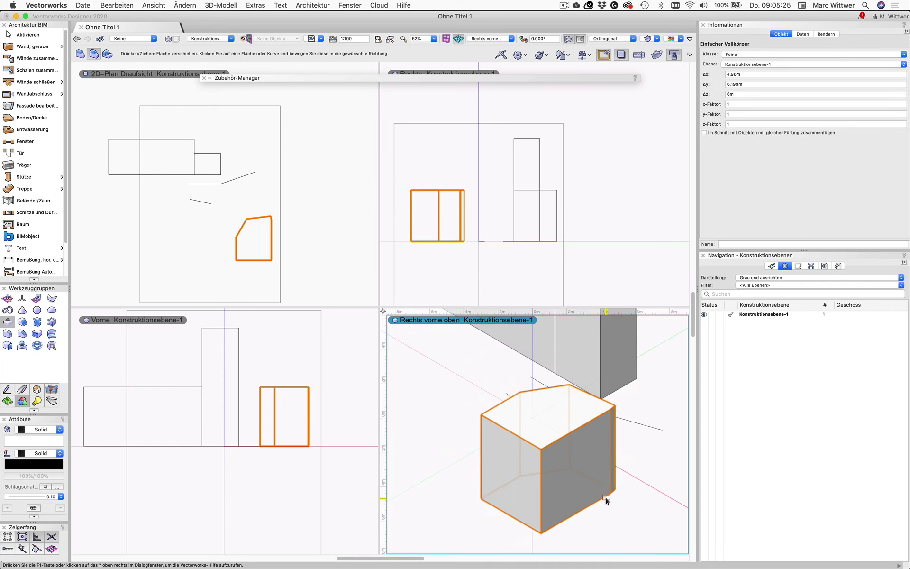
left_click(612, 496)
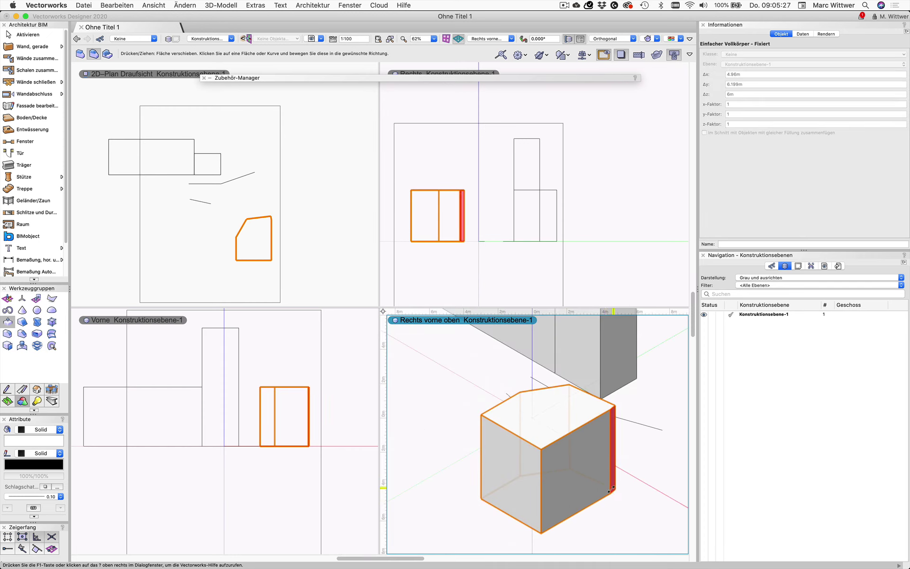
left_click(562, 500)
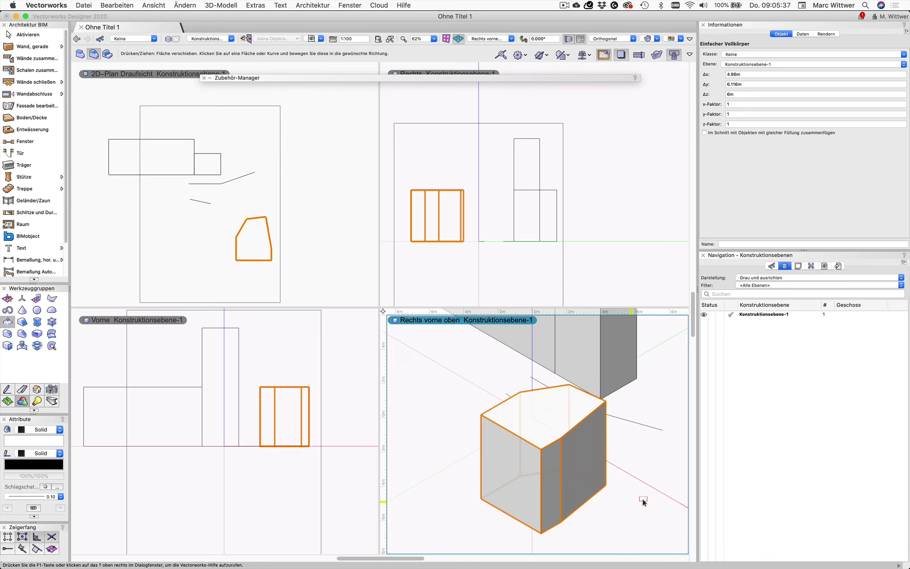
mouse_move(636, 495)
middle_mouse_down()
mouse_move(608, 451)
mouse_move(618, 441)
middle_mouse_up()
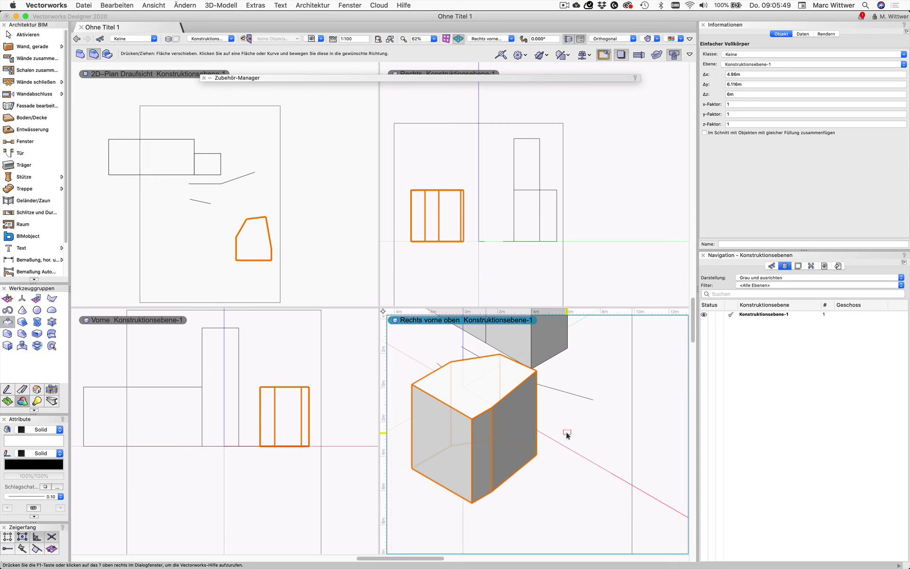
left_click_drag(567, 433, 571, 434)
mouse_move(571, 432)
middle_mouse_down("shift")
mouse_move(532, 460)
mouse_move(492, 467)
mouse_move(431, 460)
mouse_move(683, 476)
mouse_move(479, 479)
mouse_move(642, 478)
mouse_move(606, 457)
mouse_move(596, 478)
mouse_move(566, 436)
mouse_move(600, 475)
middle_mouse_up("shift")
Step: Extend the polygon solid's end face to 8.414 m, then pull it back to 6.428 m deep
left_click(518, 427)
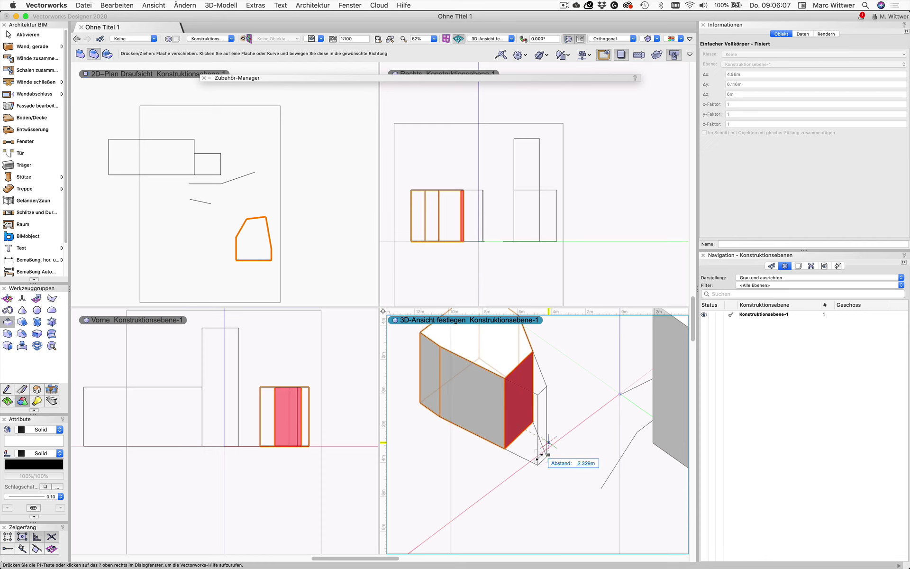
left_click(546, 457)
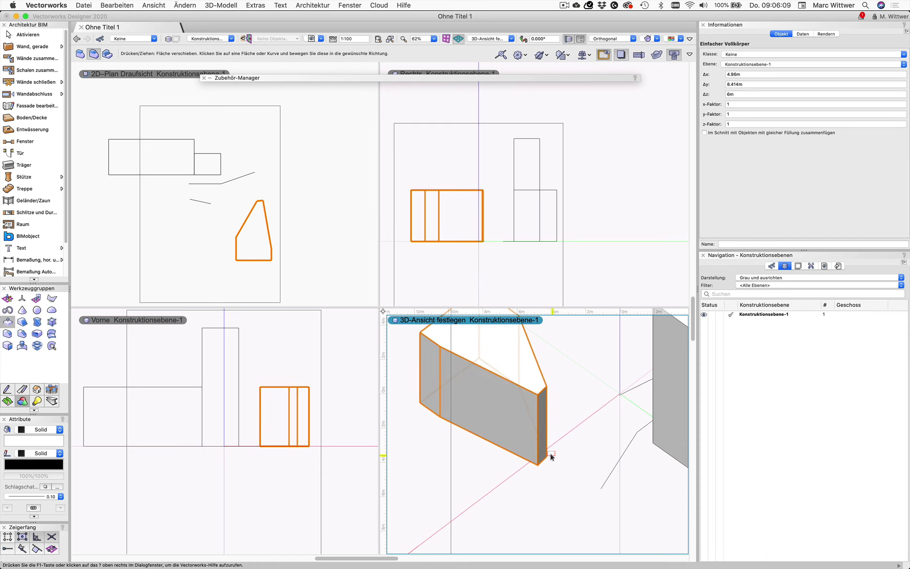
left_click(544, 453)
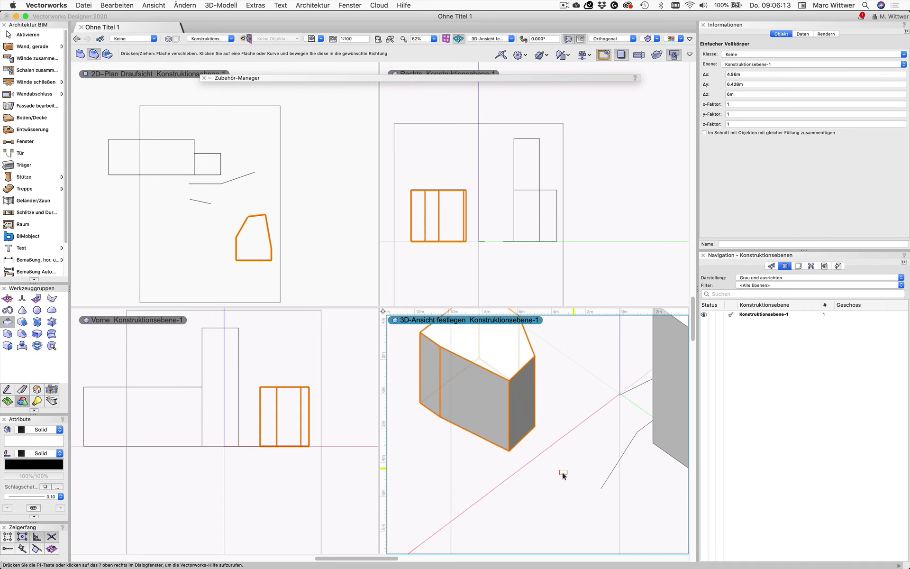
key("shift+c")
mouse_move(525, 462)
left_mouse_down()
mouse_move(594, 450)
mouse_move(555, 451)
left_mouse_up()
left_click(6, 391)
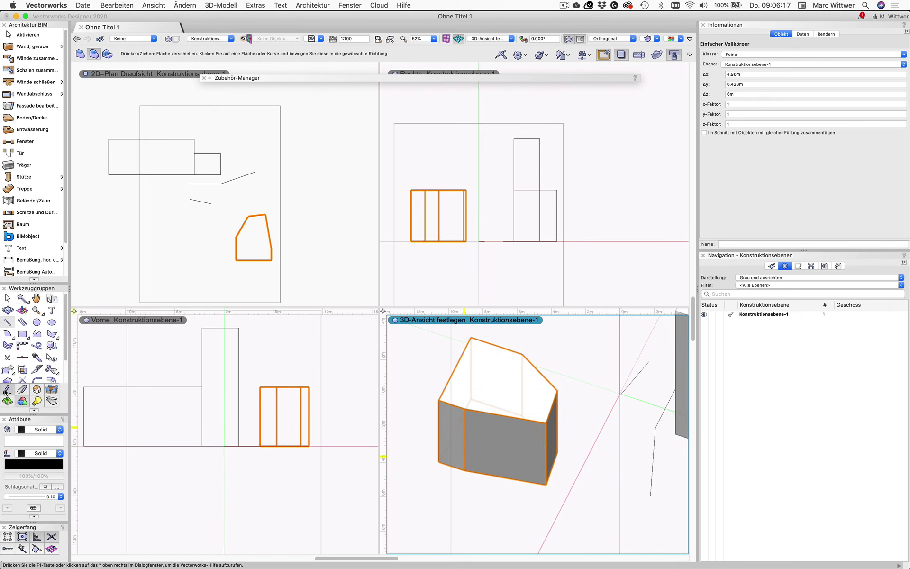
Step: Select Push/Pull from the 3D Modeling tool set and orbit to show the box and tower
left_click(6, 313)
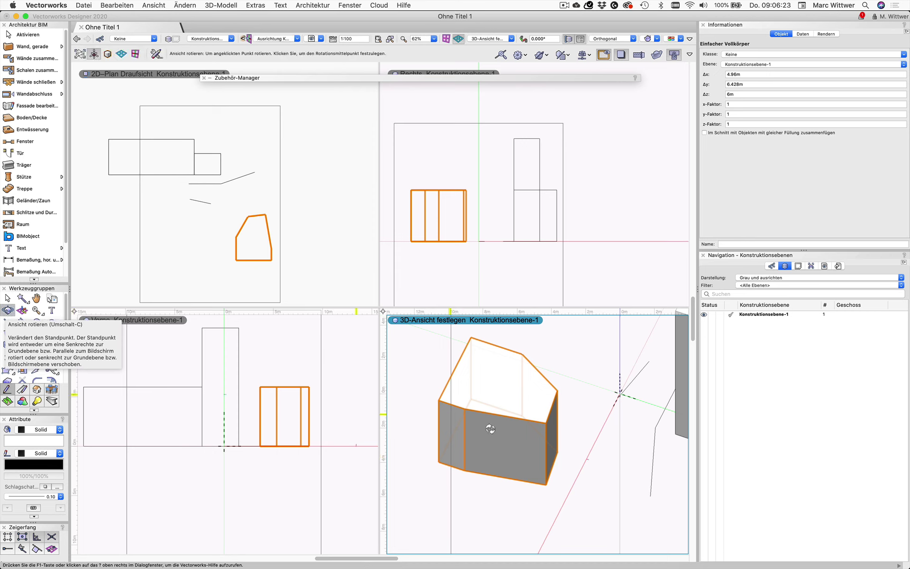
mouse_move(516, 488)
left_mouse_down()
mouse_move(564, 469)
mouse_move(510, 457)
mouse_move(532, 475)
mouse_move(482, 476)
mouse_move(498, 471)
left_mouse_up()
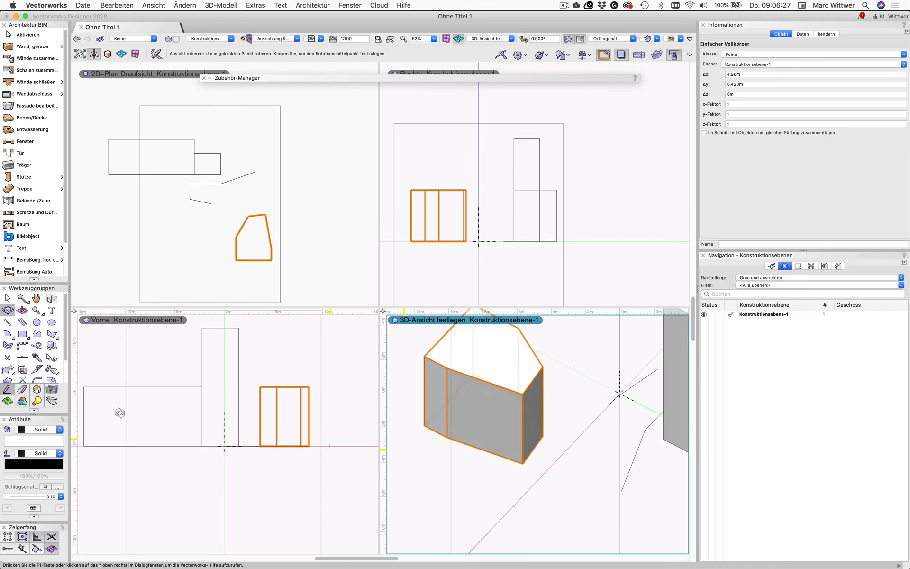
left_click(22, 404)
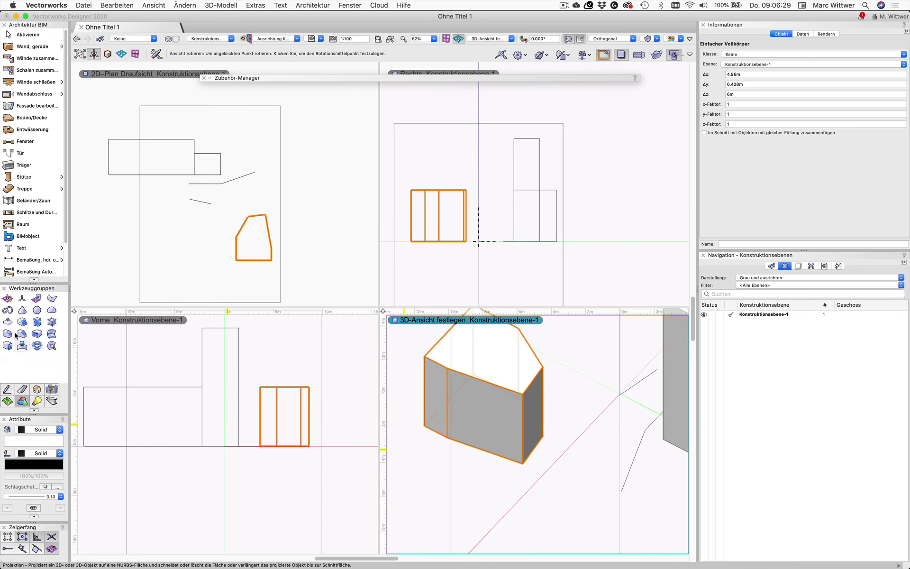
left_click(8, 322)
scroll(516, 509, "down", 3)
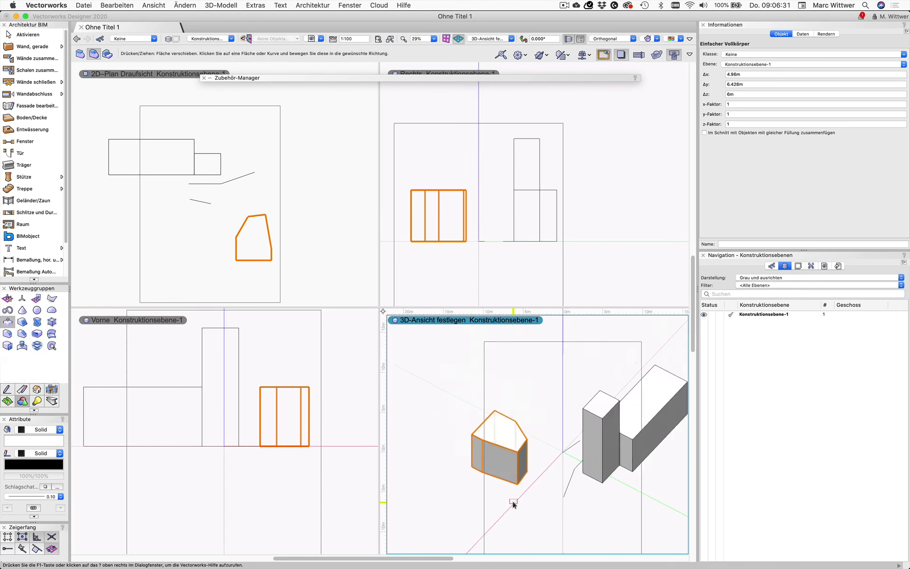
mouse_move(515, 504)
middle_mouse_down("shift")
mouse_move(658, 473)
mouse_move(757, 477)
mouse_move(697, 476)
middle_mouse_up("shift")
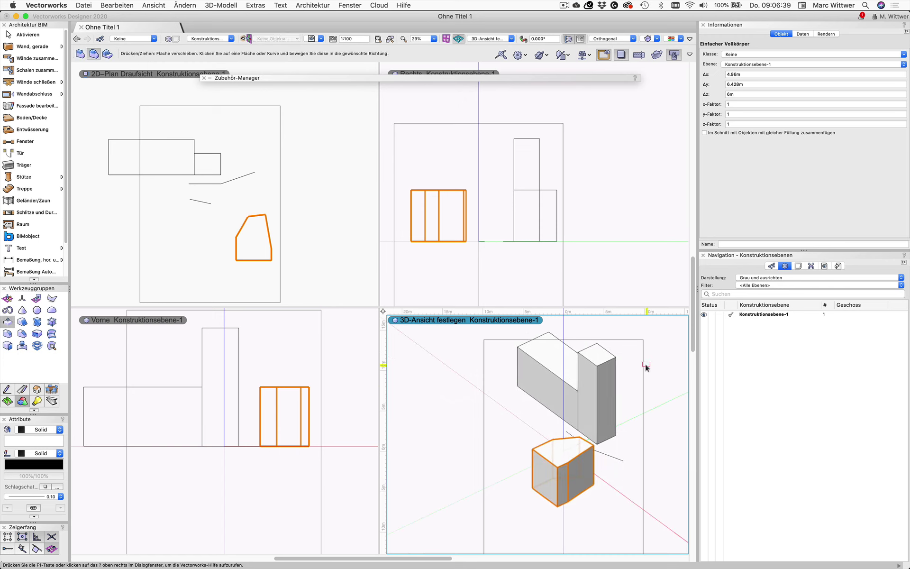
scroll(624, 350, "up", 2)
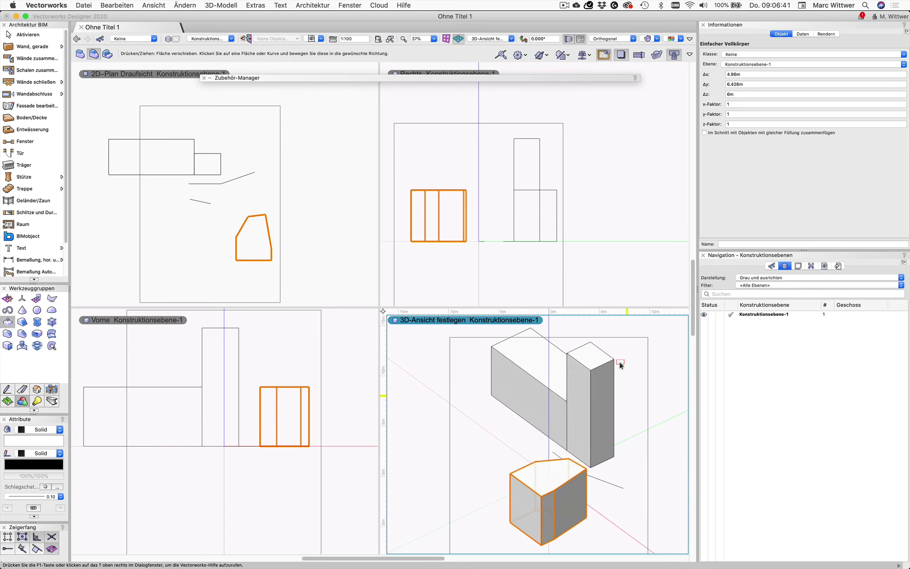
Step: Select the 6 m box and 12 m tower and combine them with Add Solids (Volumen zusammenfügen)
key("x")
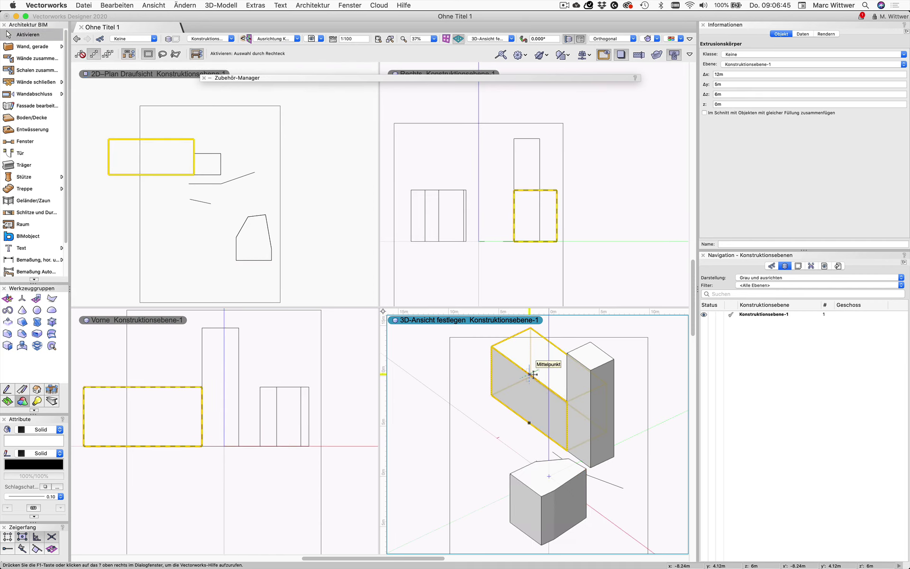
left_click(596, 376, "shift")
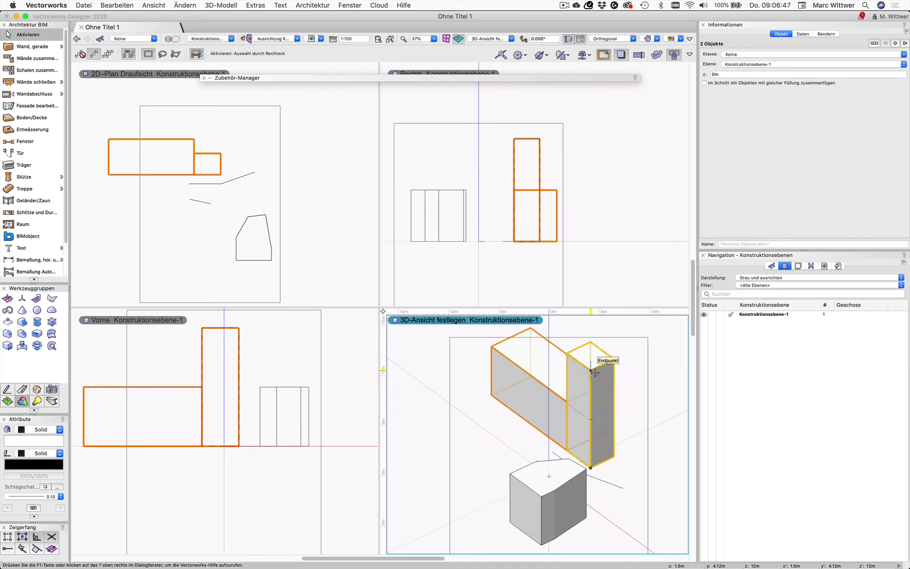
right_click(588, 368)
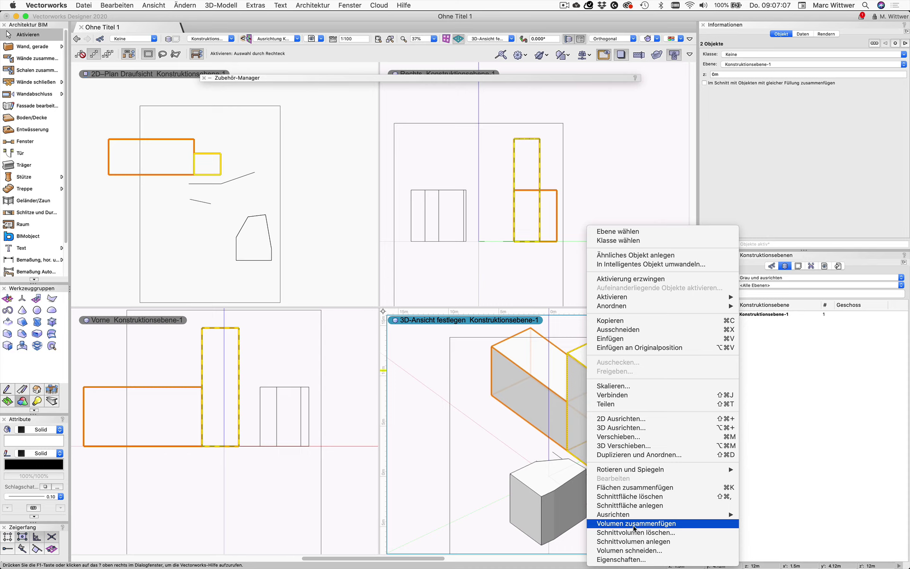
left_click(634, 525)
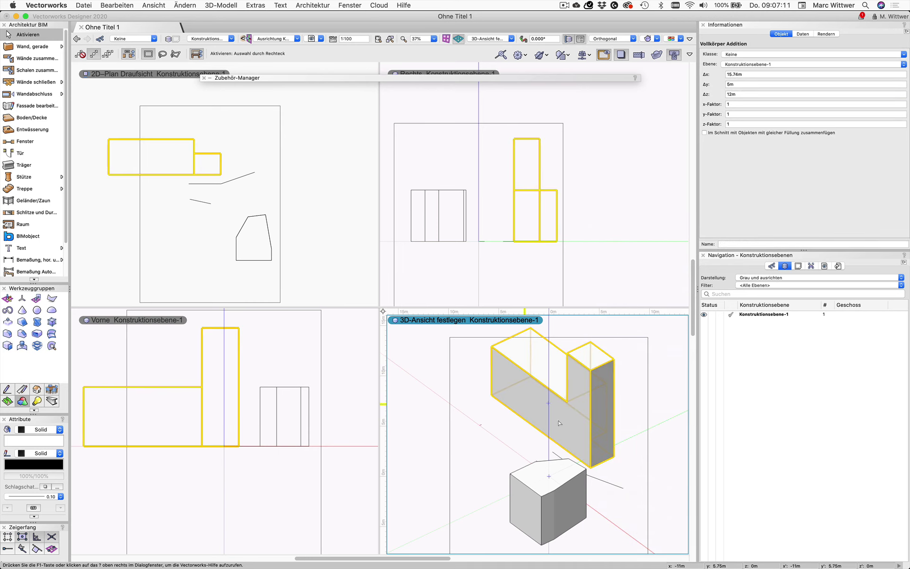
Step: Extrude the base's front face to 11.92 m deep, then push in the tower's side face and base's top face
middle_click_drag(538, 436, 667, 425, "shift")
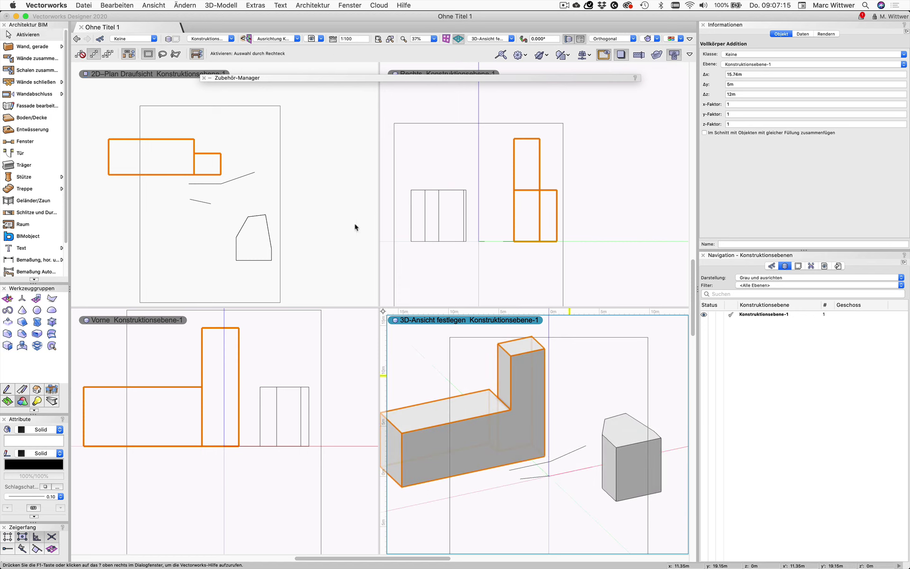
left_click(8, 323)
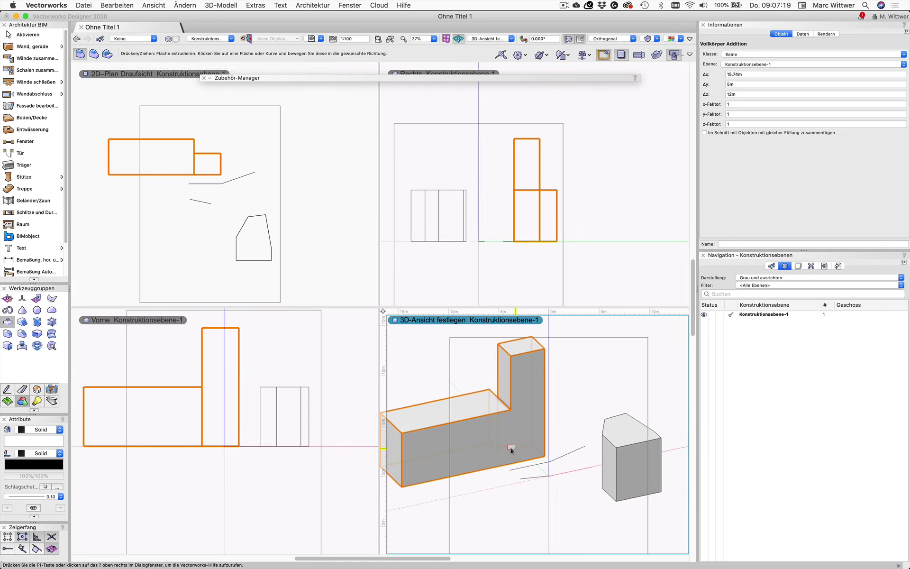
left_click(477, 458)
left_click(493, 492)
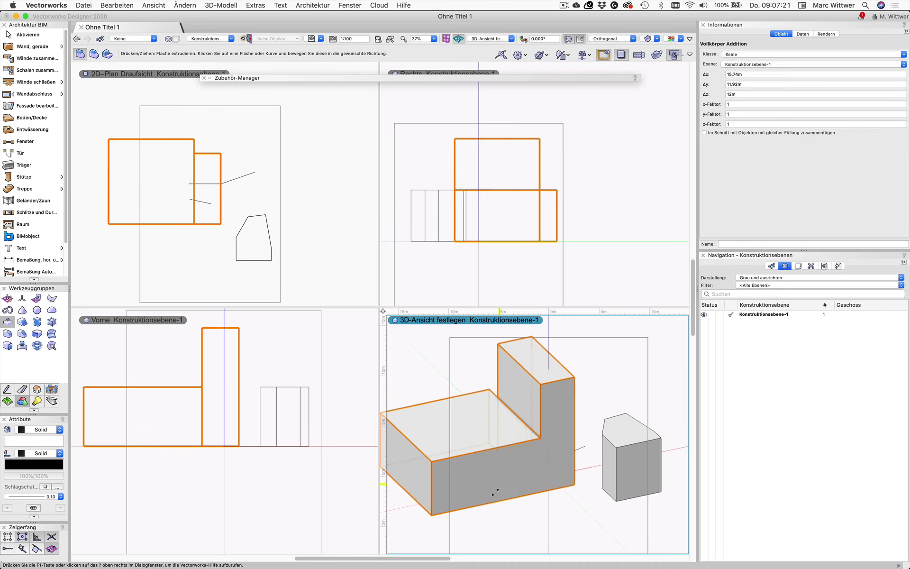
left_click(544, 407)
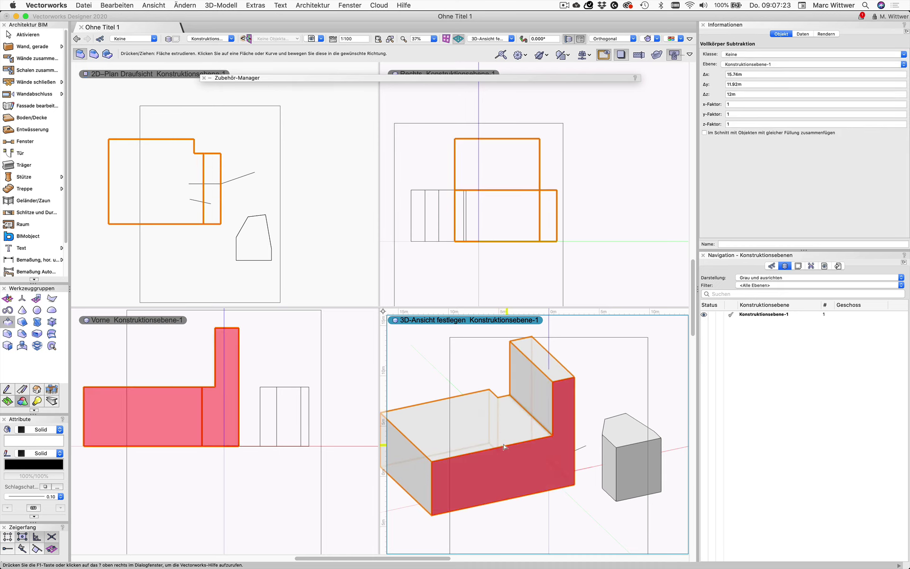
left_click(479, 441)
left_click(482, 470)
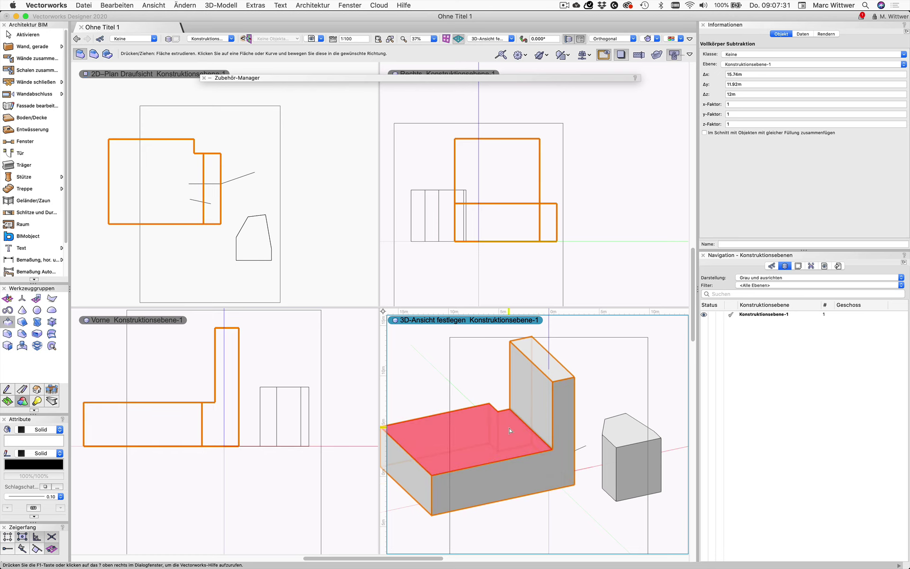
middle_click_drag(520, 498, 542, 498, "ctrl")
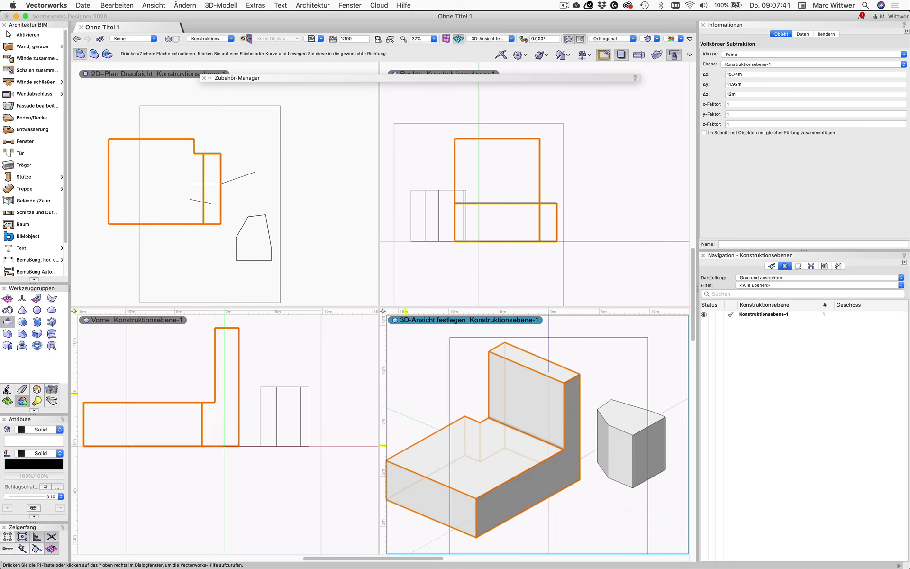
left_click(7, 390)
left_click(8, 323)
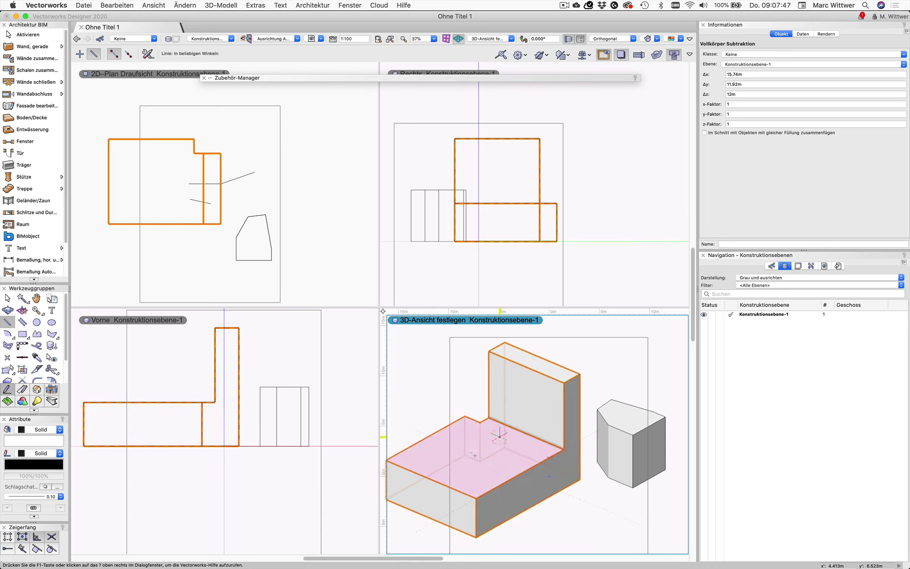
Step: Draw the 14.041 m diagonal and construction lines between the base's corners, including a 9.92 m back-edge line
left_click(562, 450)
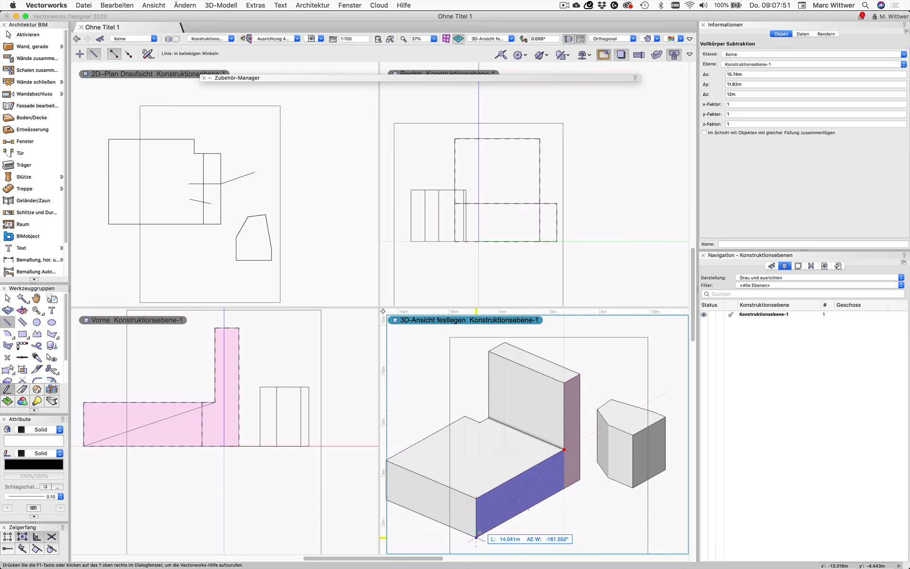
left_click(478, 534)
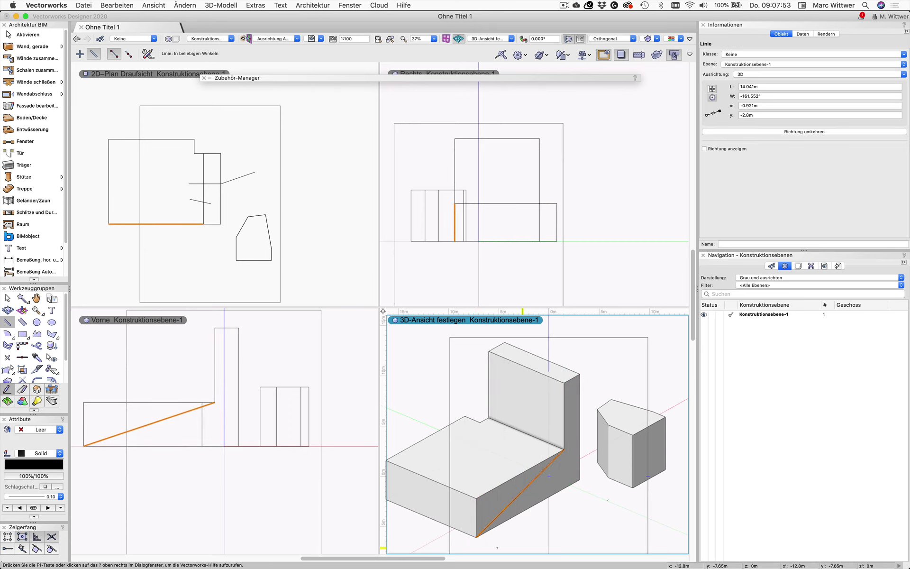
left_click(476, 498)
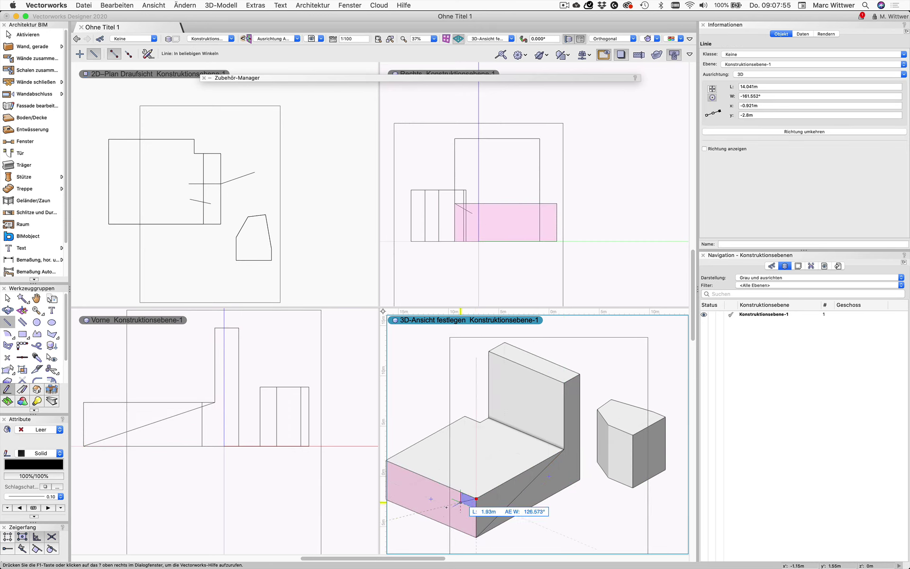
scroll(444, 506, "down", 1)
left_click(389, 499)
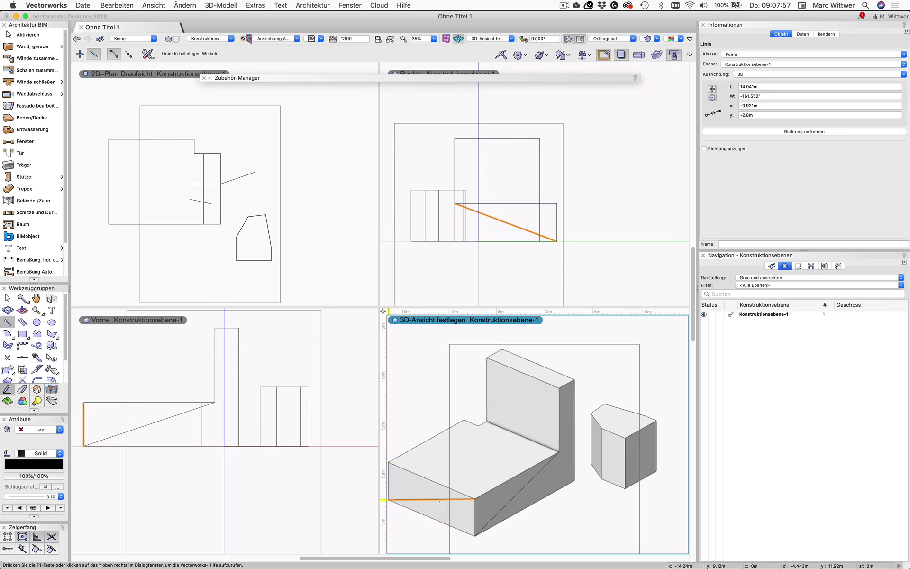
left_click(487, 422)
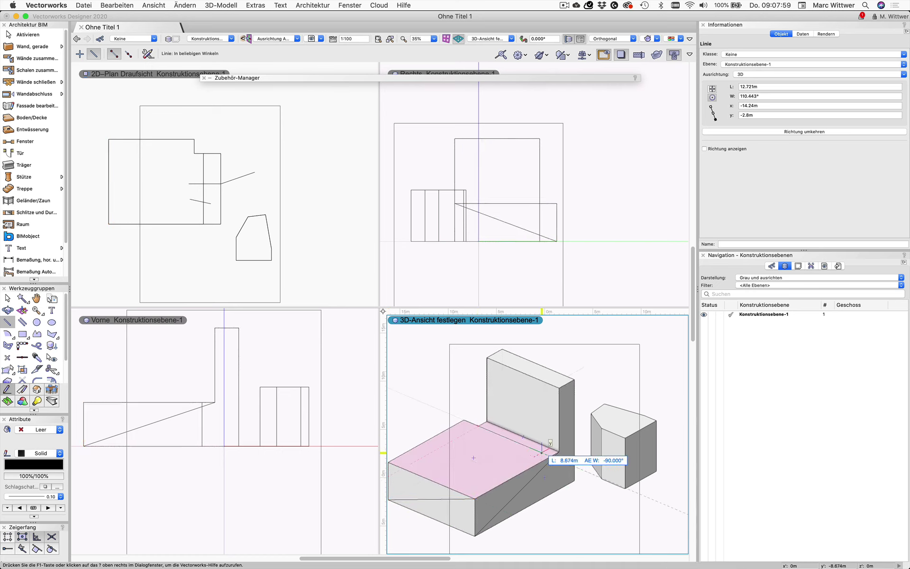
left_click(552, 455)
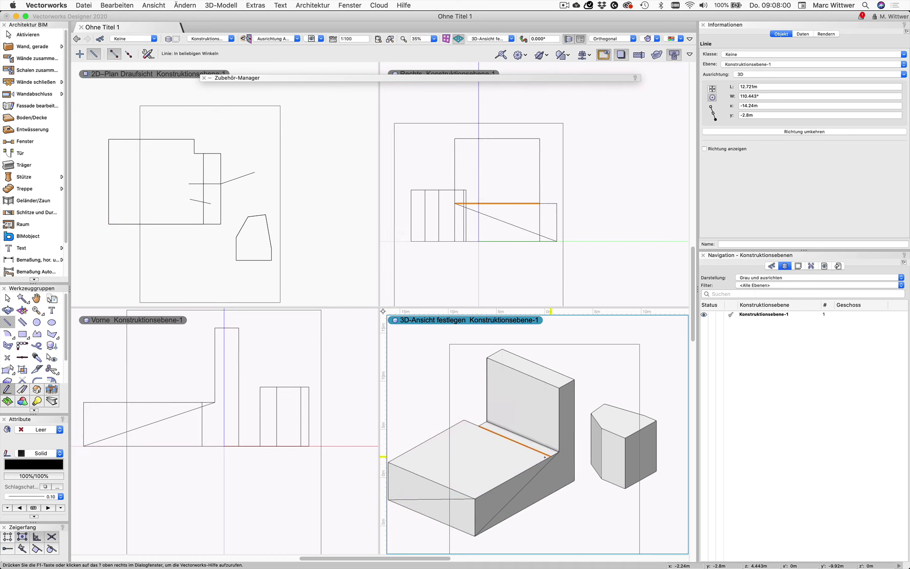
Step: Add a 12 m line along the base's top edge and delete the unwanted edge line
left_click(489, 452)
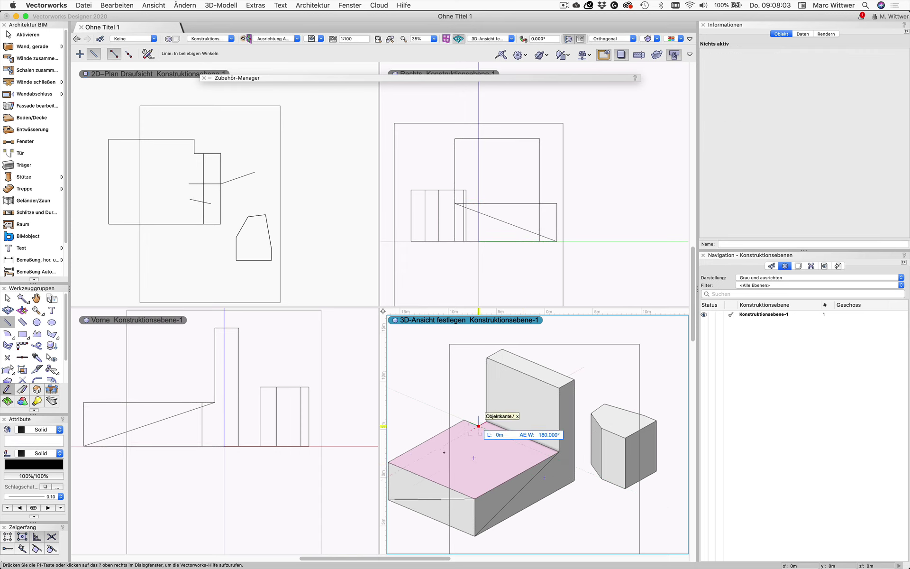
left_click(403, 468)
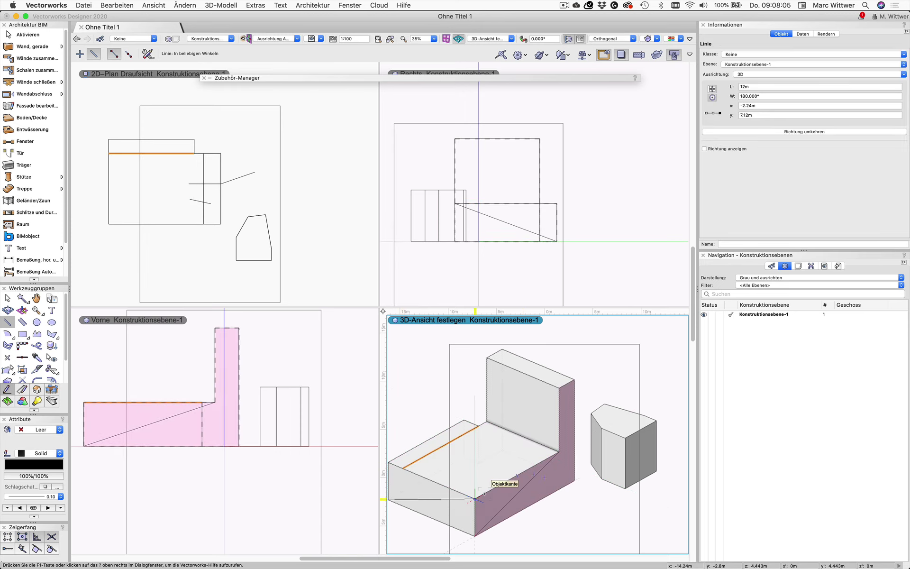
key("x")
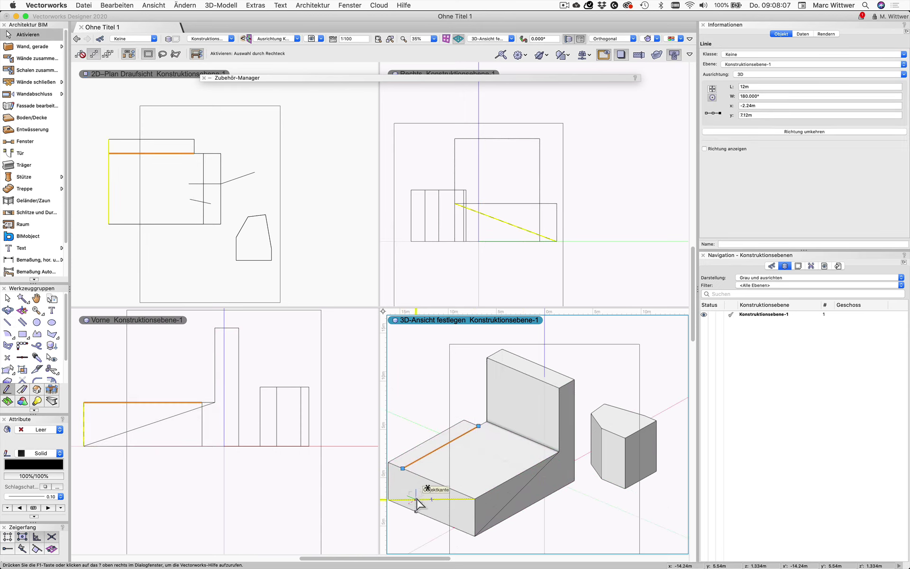
left_click(417, 500)
key("Delete")
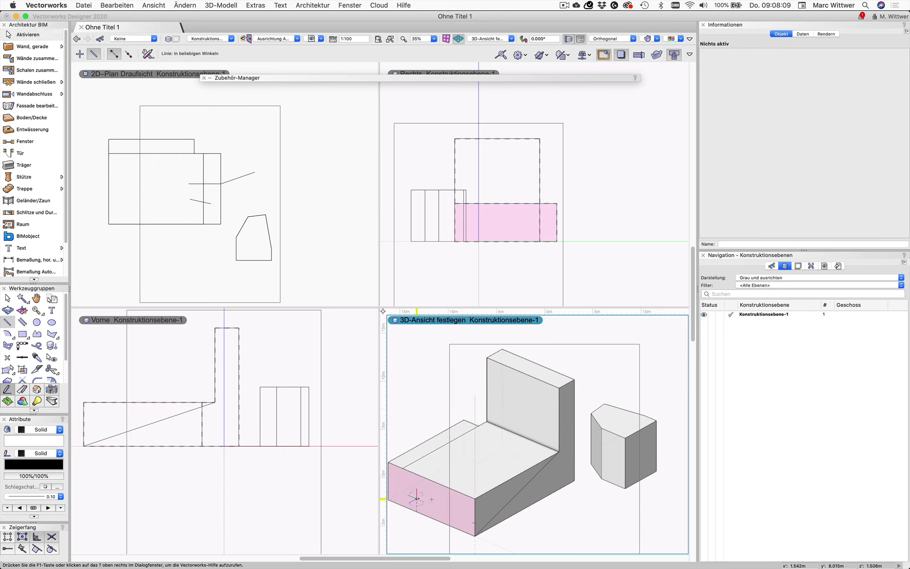
Step: Return to the Line tool with the working plane aligned to the layer plane
key("2")
left_click(290, 40)
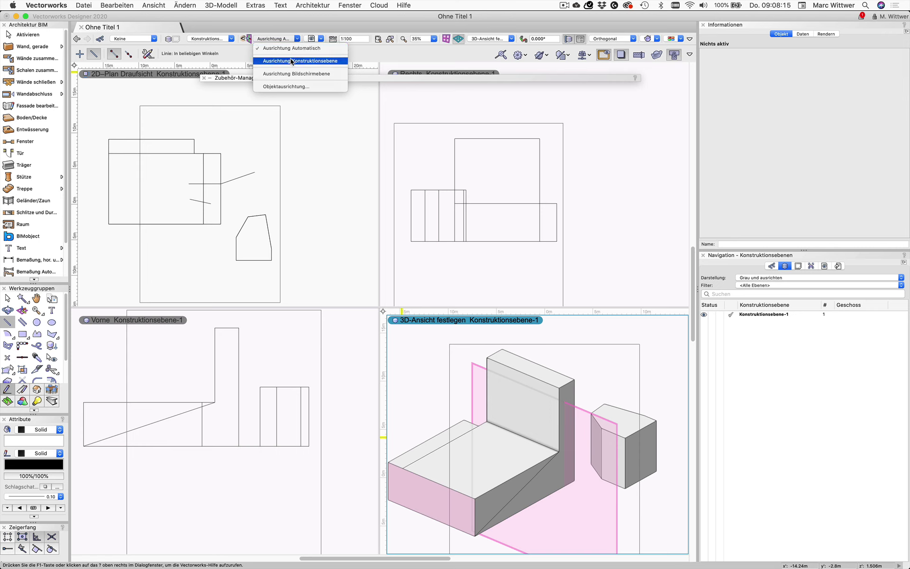
left_click(292, 61)
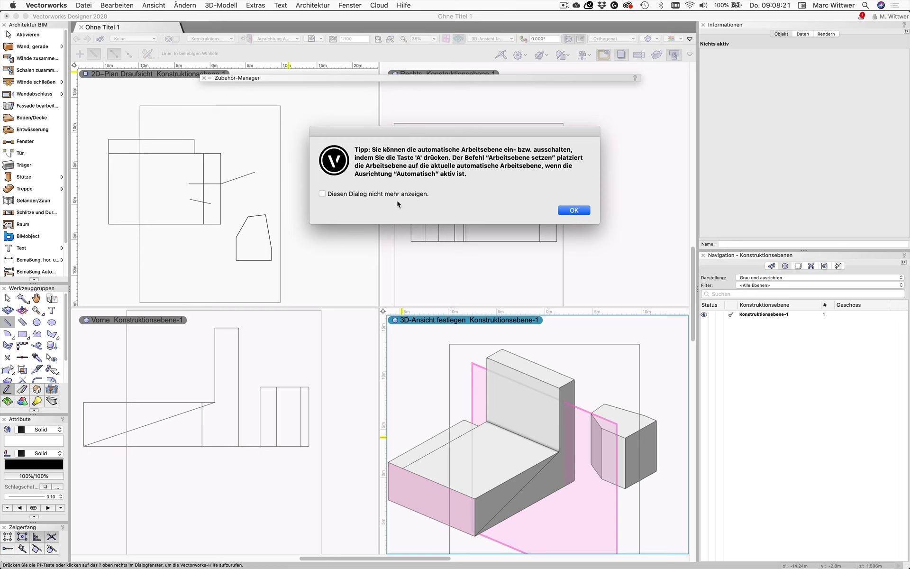
left_click(573, 210)
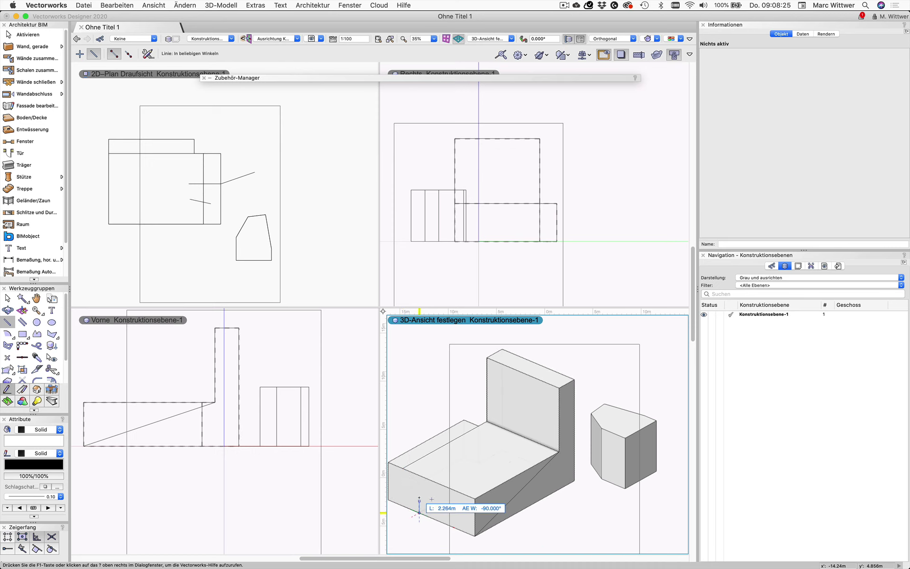
Step: Delete the stray line and pan the view up and to the right
left_click(543, 539)
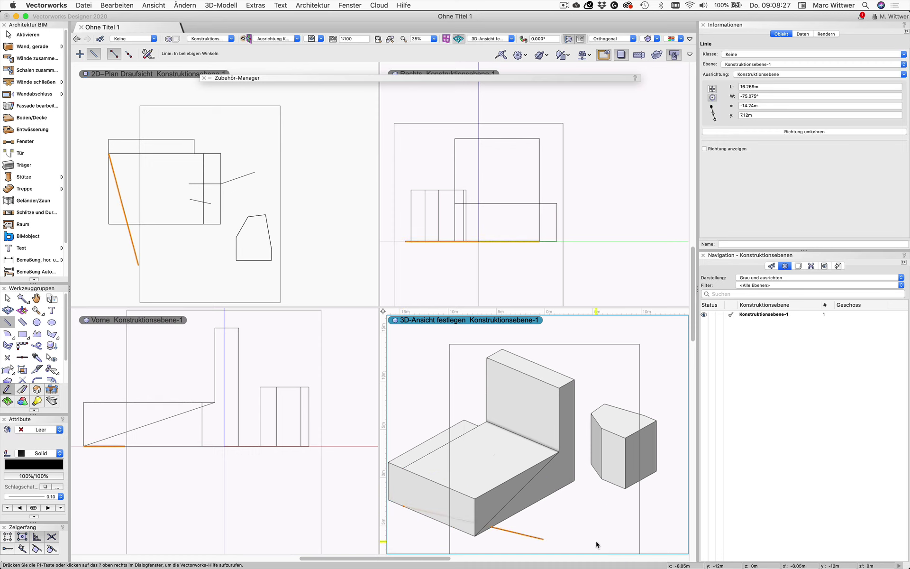
key("BackSpace")
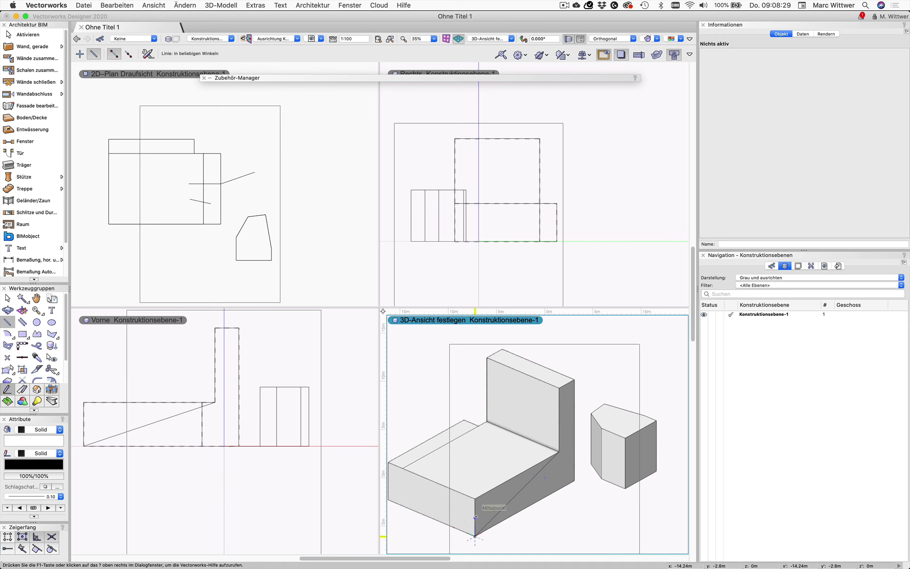
key("h")
mouse_move(487, 505)
left_mouse_down()
mouse_move(536, 464)
mouse_move(522, 462)
left_mouse_up()
key("2")
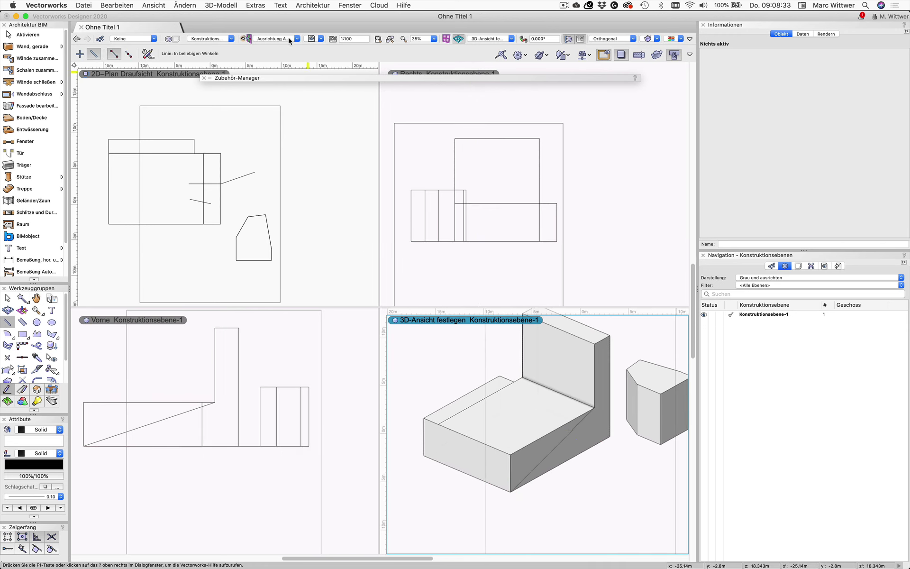
Step: Draw a 10.87 m diagonal line from the slab's upper front corner to its bottom corner
left_click(438, 424)
left_click(511, 491)
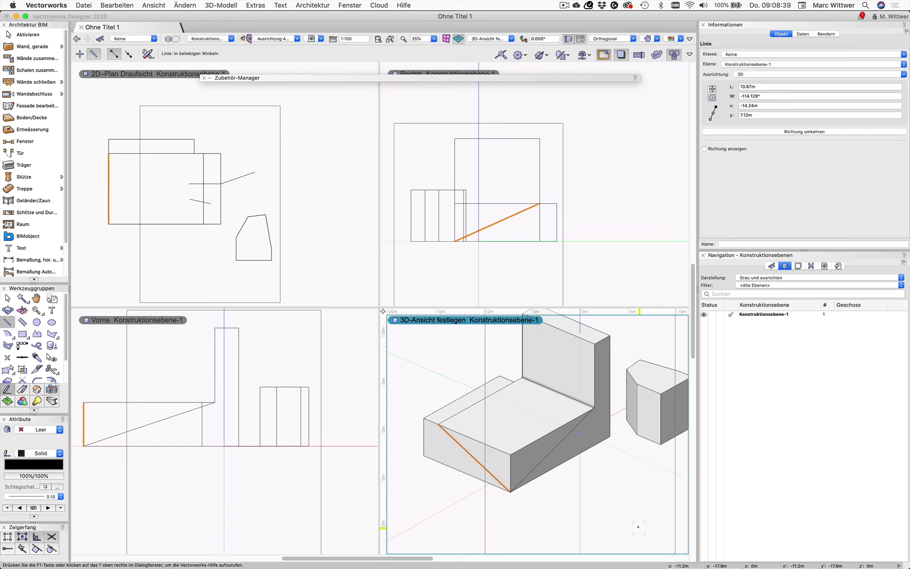
scroll(544, 525, "down", 1)
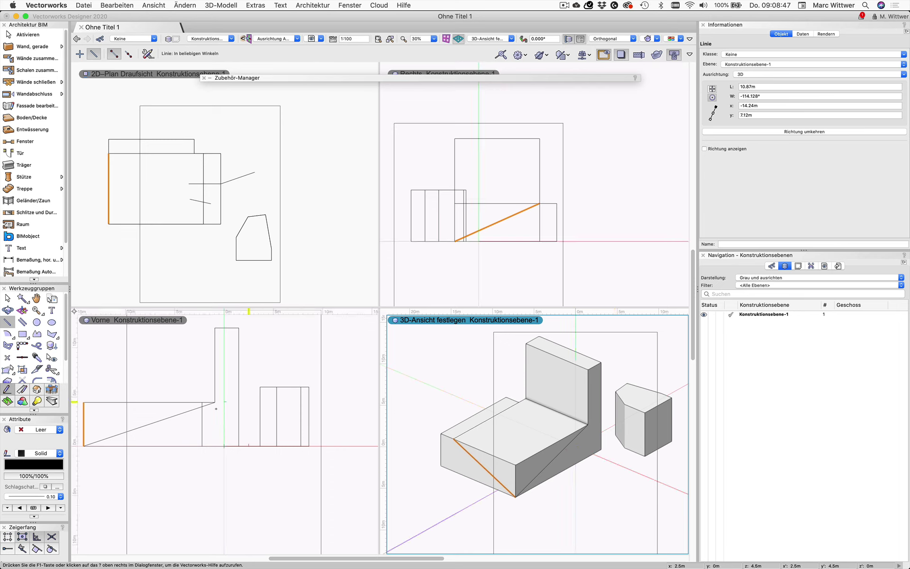
left_click(23, 401)
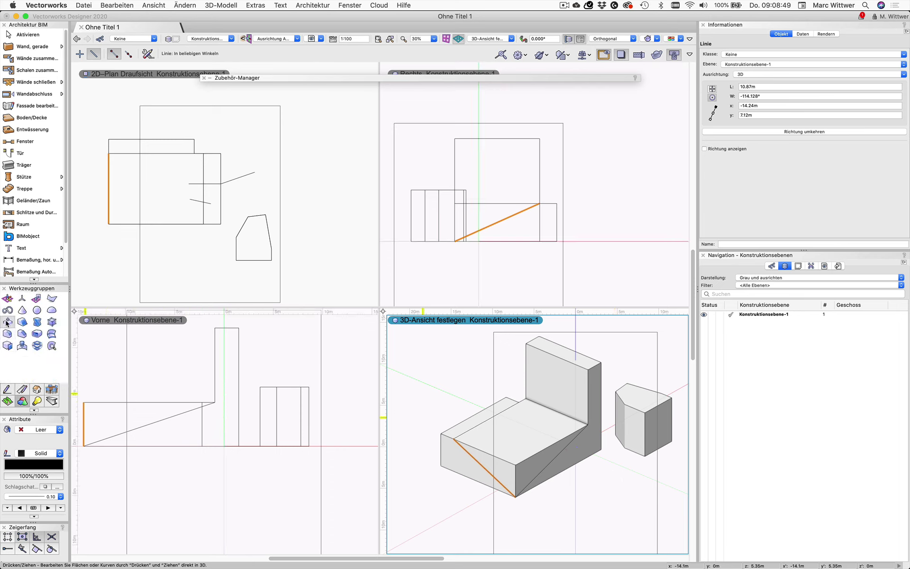
Step: Push/Pull the triangle split by the diagonal line to slope the base's end
left_click(8, 322)
left_click(110, 53)
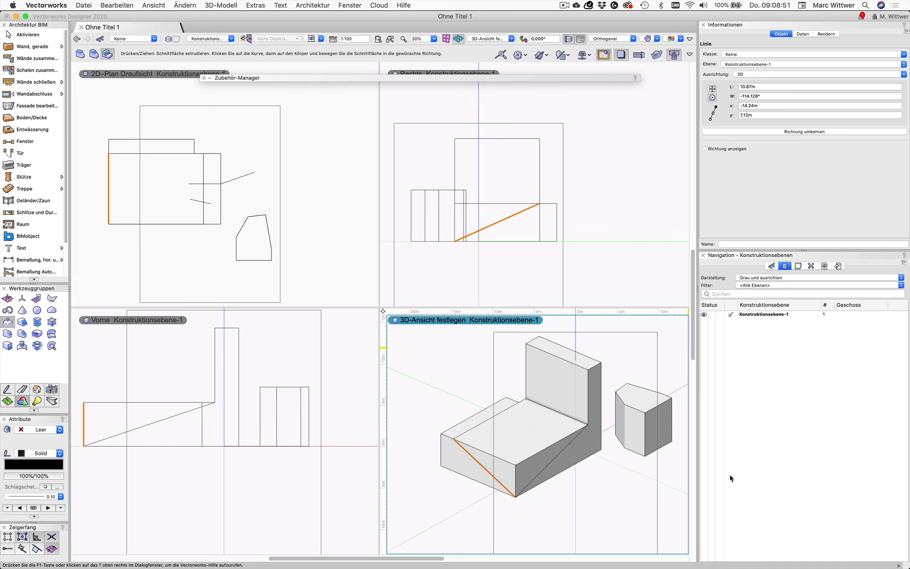
left_click(471, 456)
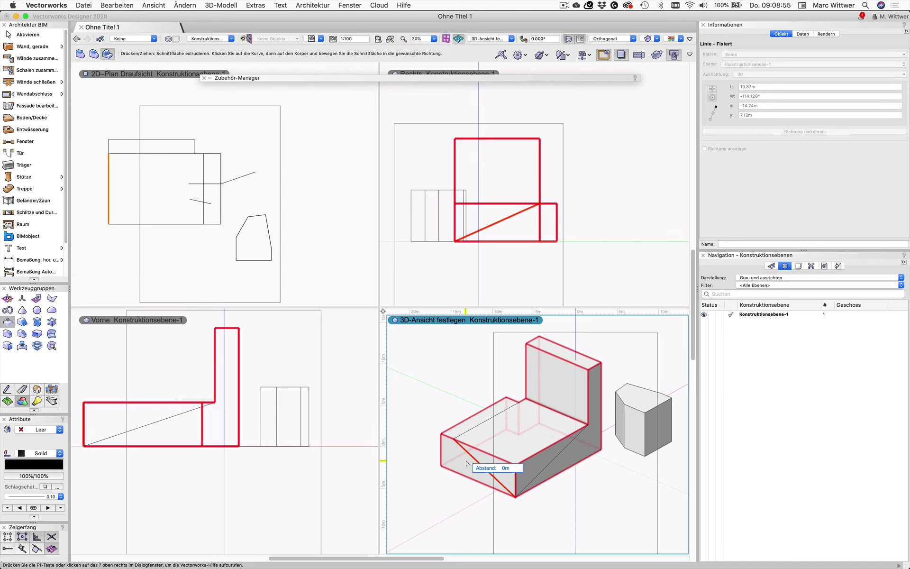
left_click(467, 464)
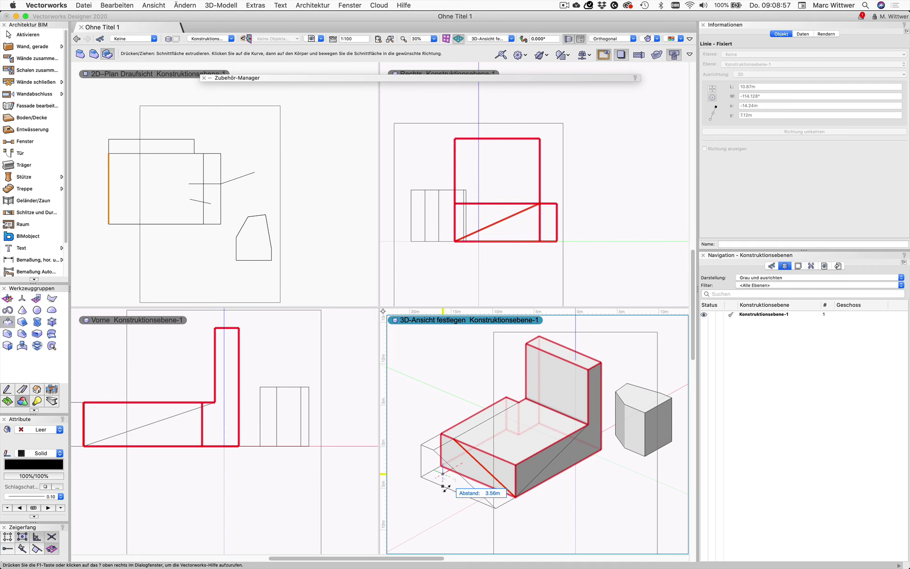
left_click(434, 503)
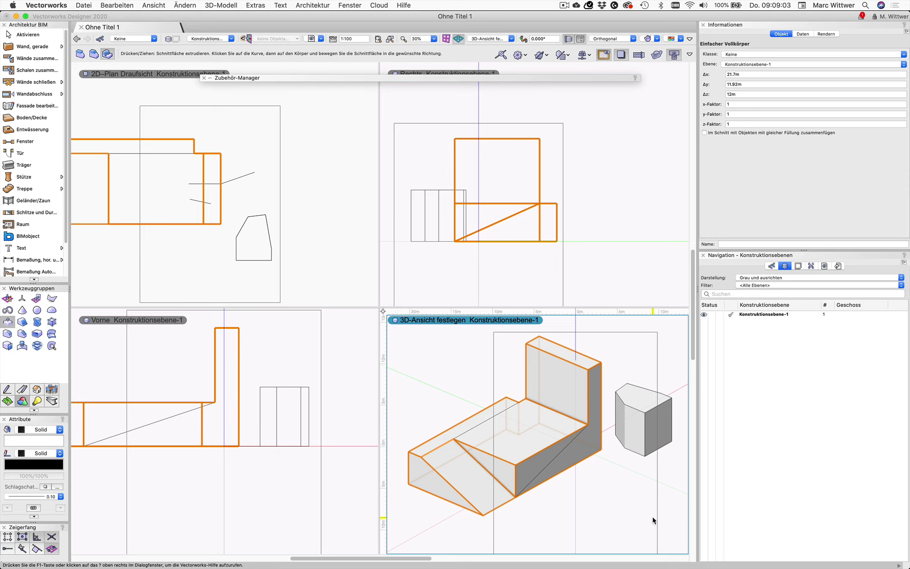
Step: Pull the base's far end face out into a long 21.7 m wedge
left_click(545, 465)
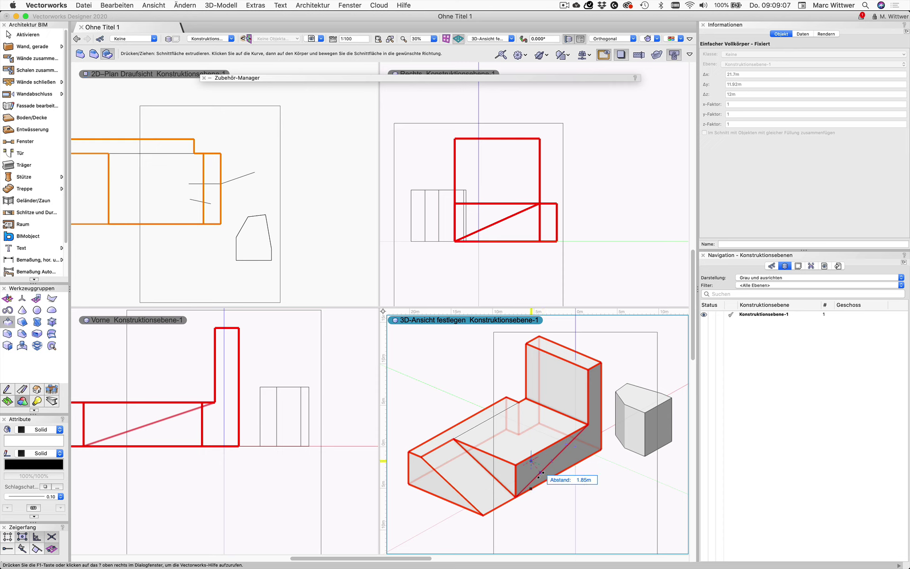
left_click(557, 489)
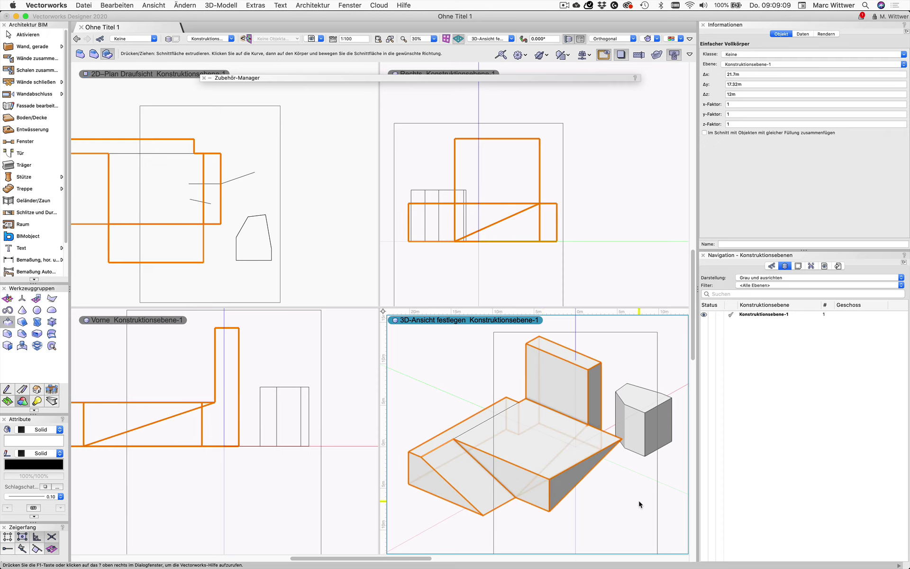
mouse_move(638, 490)
middle_mouse_down("shift")
mouse_move(619, 474)
mouse_move(621, 488)
middle_mouse_up("shift")
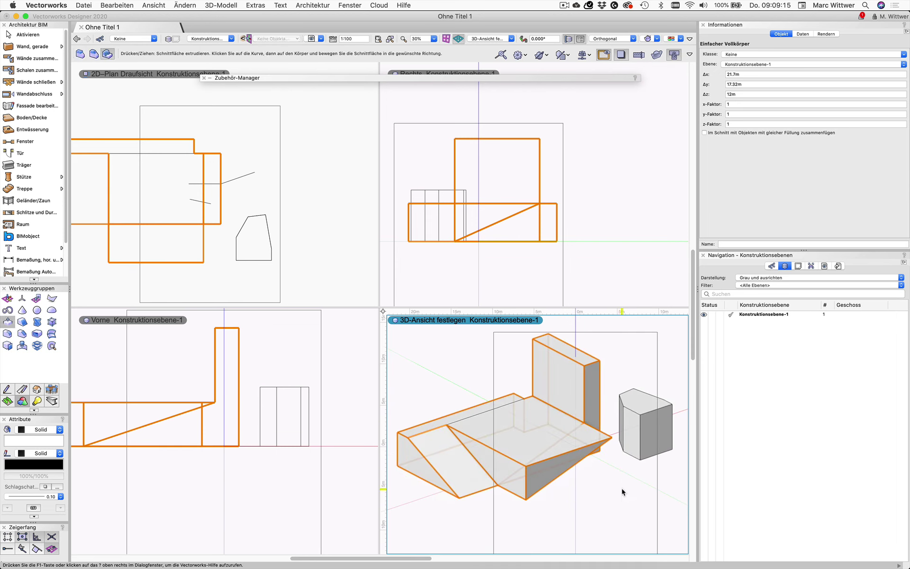
Step: Draw a square on the tower face and push it through the wall as an opening
key("4")
left_click(548, 404)
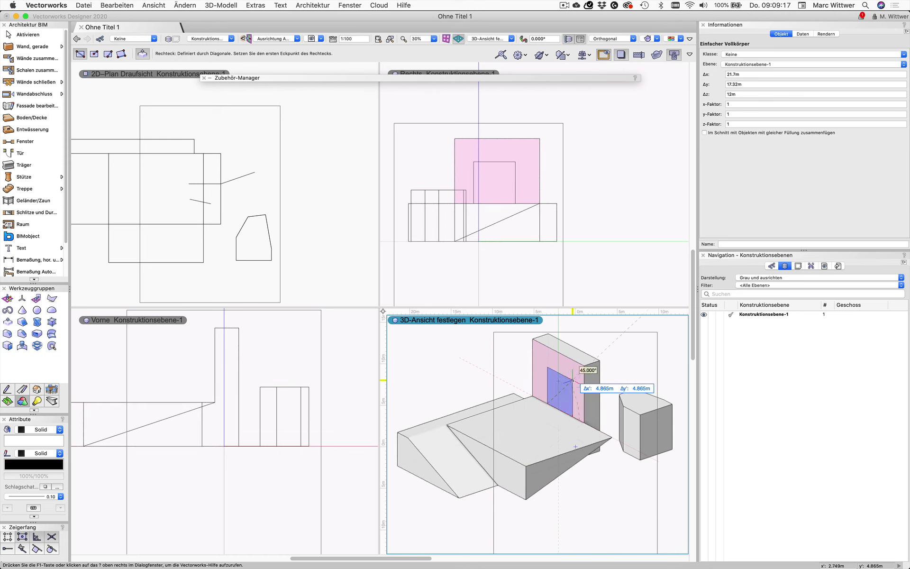
left_click(573, 379)
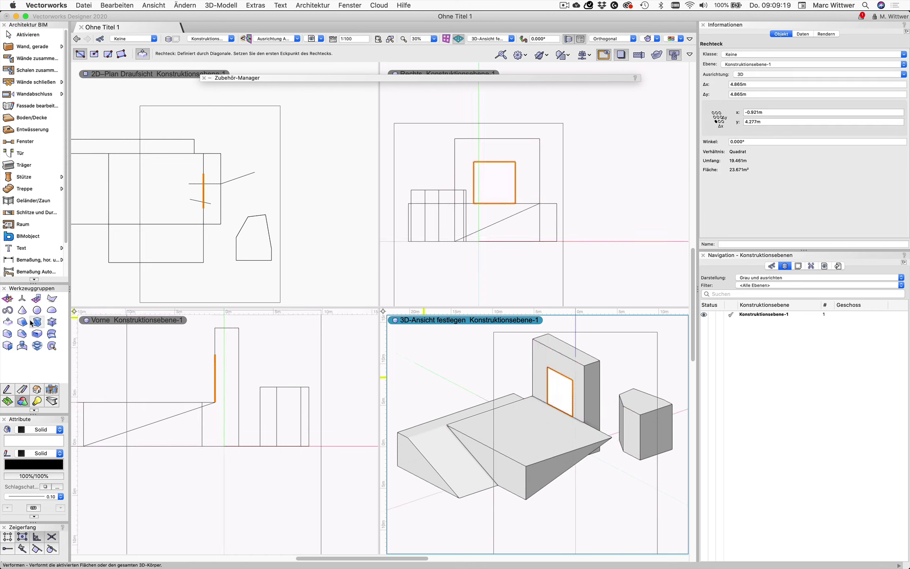
key("shift+e")
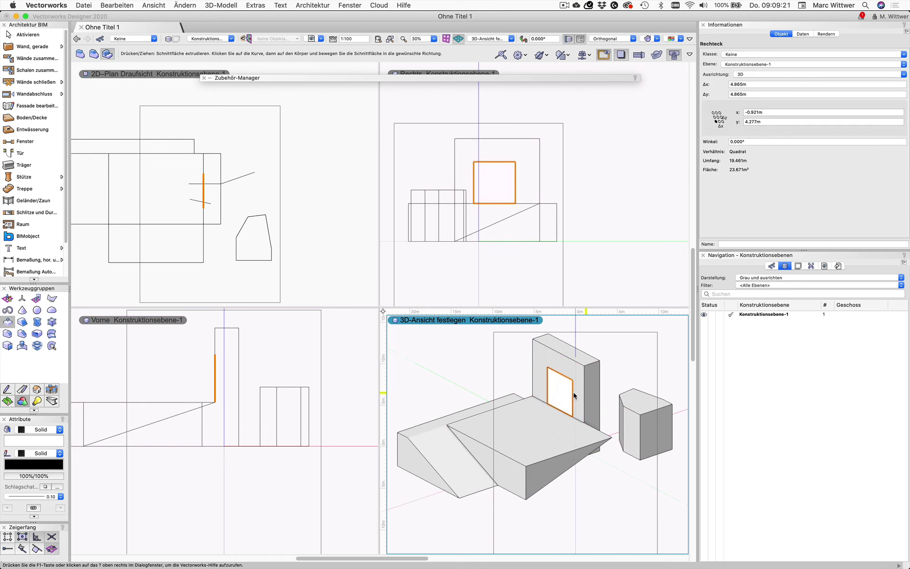
left_click(574, 396)
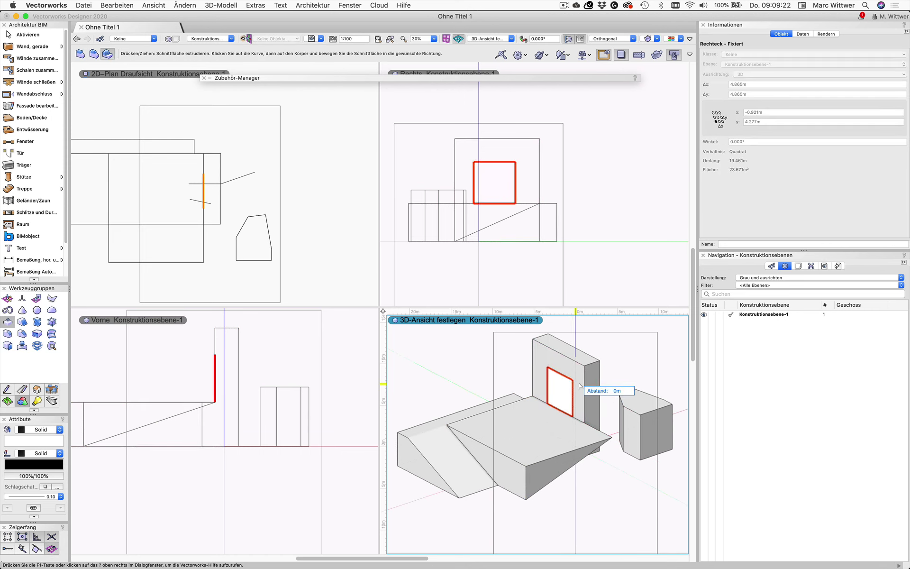
left_click(647, 366)
Step: Orbit and zoom the view to inspect the new doorway opening
mouse_move(589, 443)
middle_mouse_down("shift")
mouse_move(604, 428)
mouse_move(597, 445)
middle_mouse_up("shift")
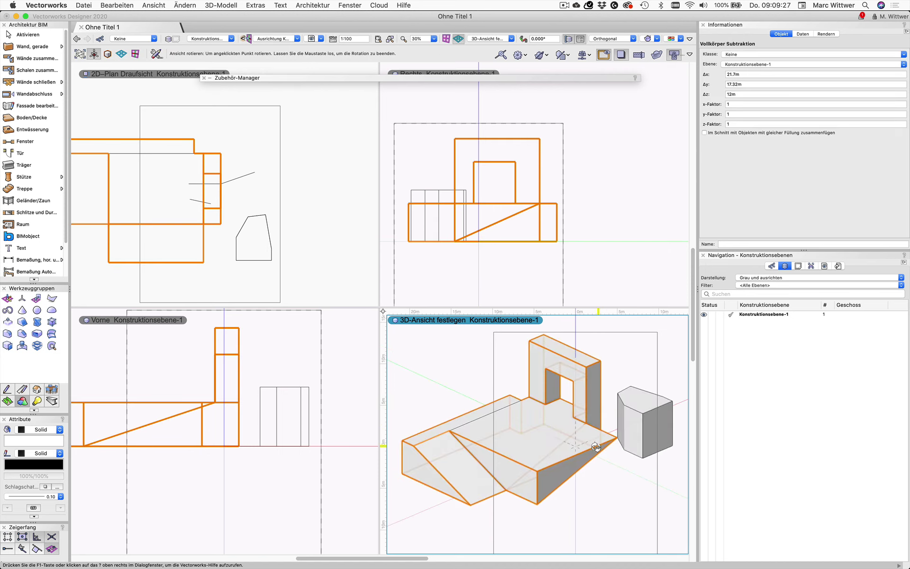
scroll(540, 441, "down", 2)
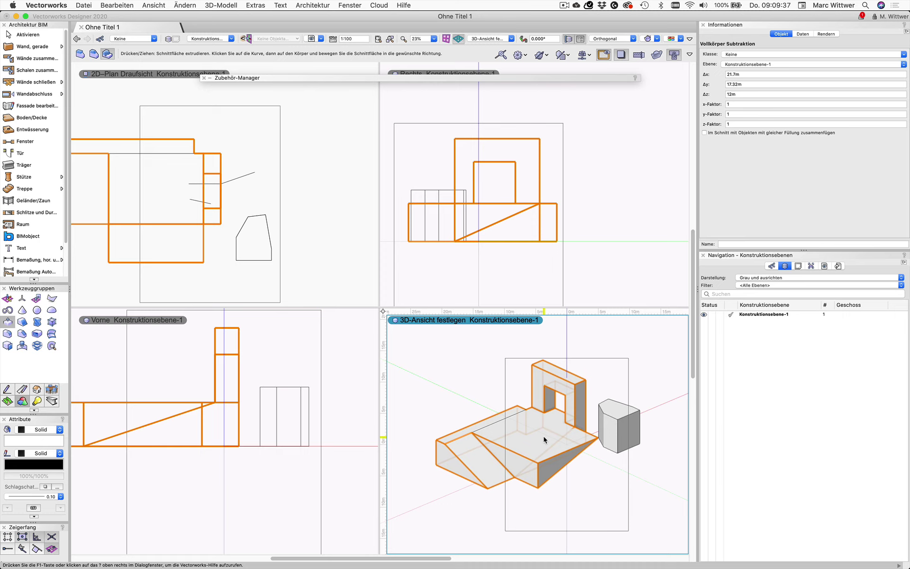
key("x")
scroll(546, 469, "up", 3)
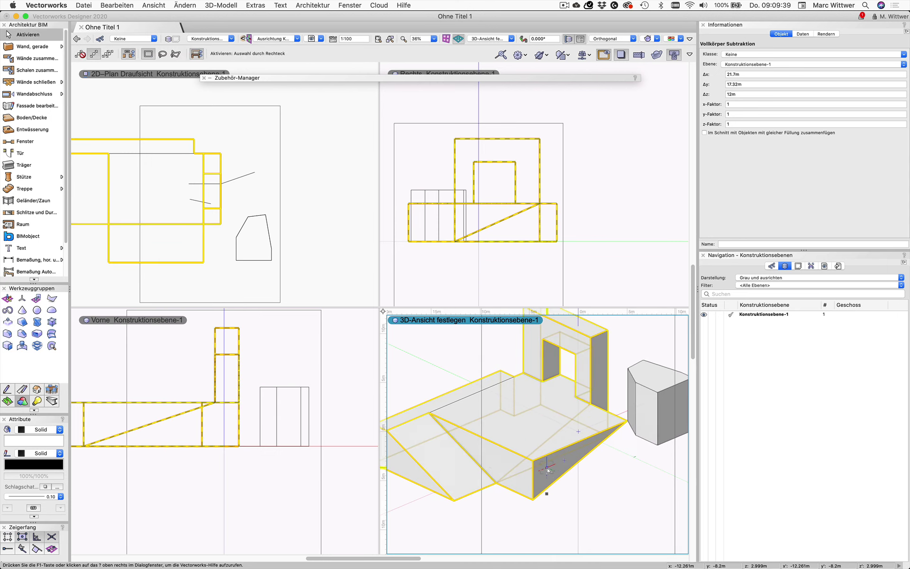
scroll(549, 469, "down", 2)
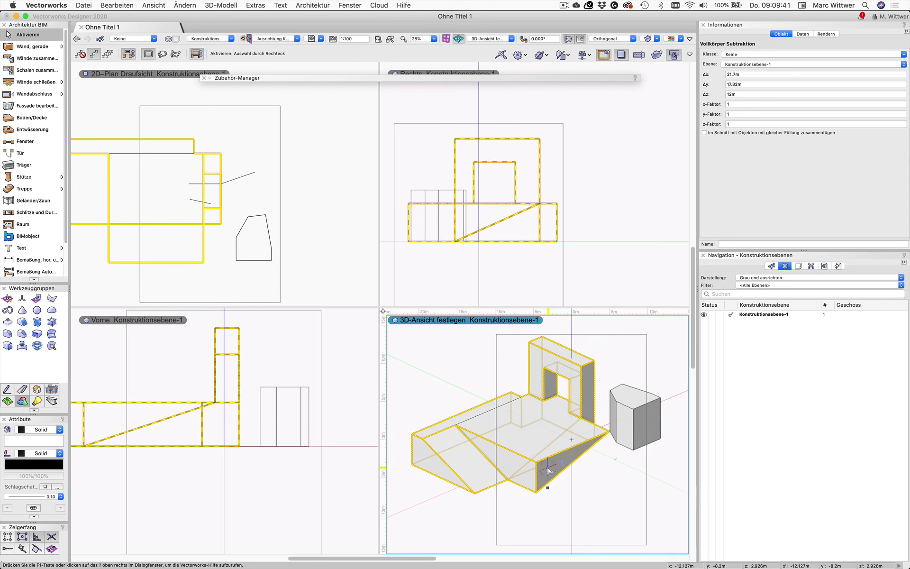
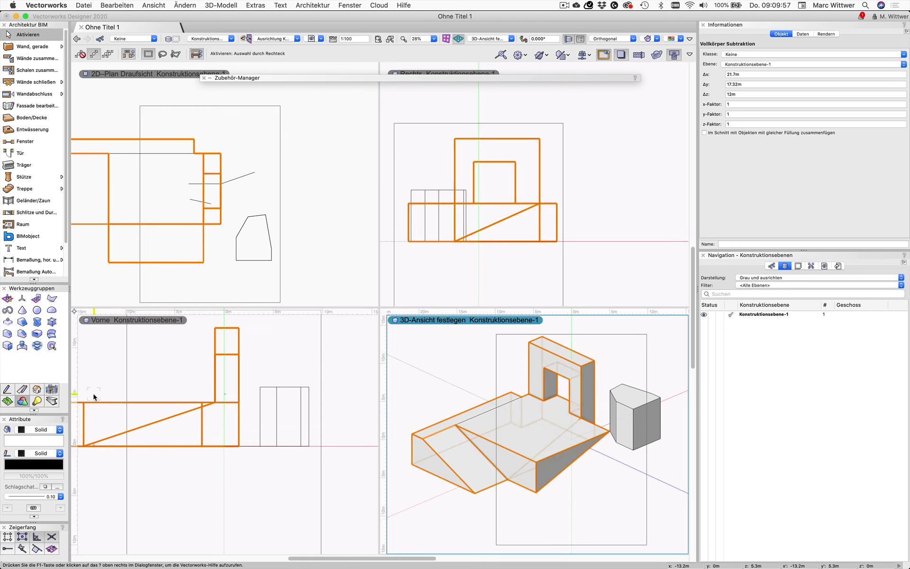
Step: Zoom around the solid subtraction in the plan and 3D views, then show the Konstruktion tool set
scroll(631, 466, "up", 2)
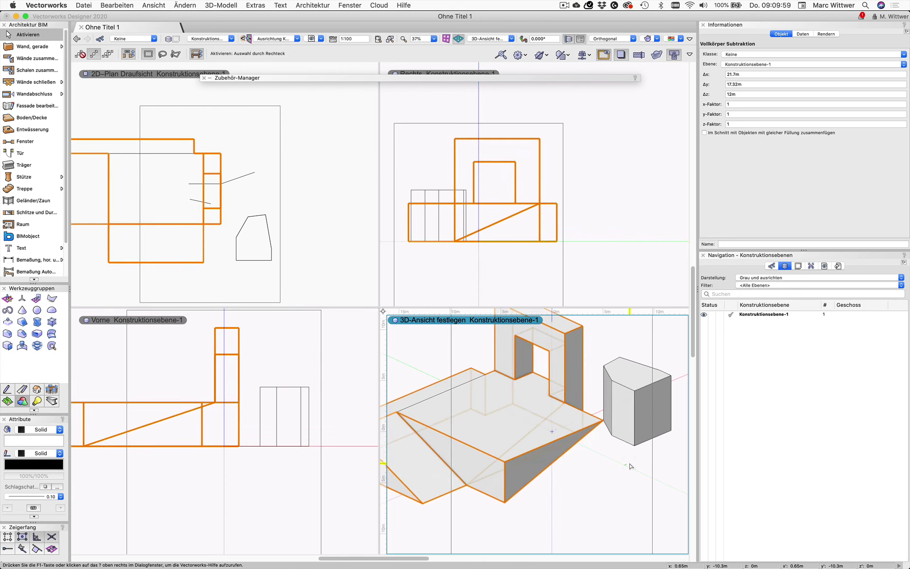
scroll(545, 417, "up", 4)
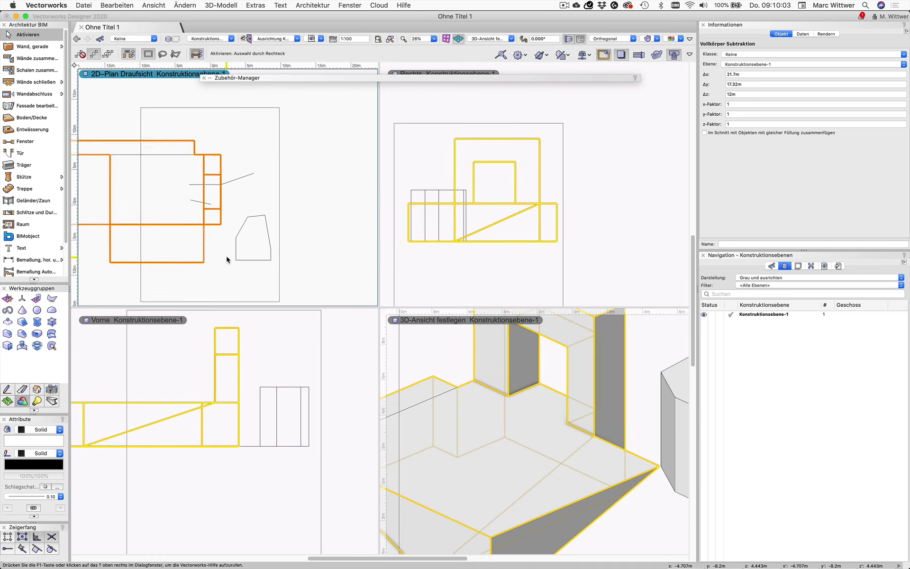
scroll(230, 258, "down", 3)
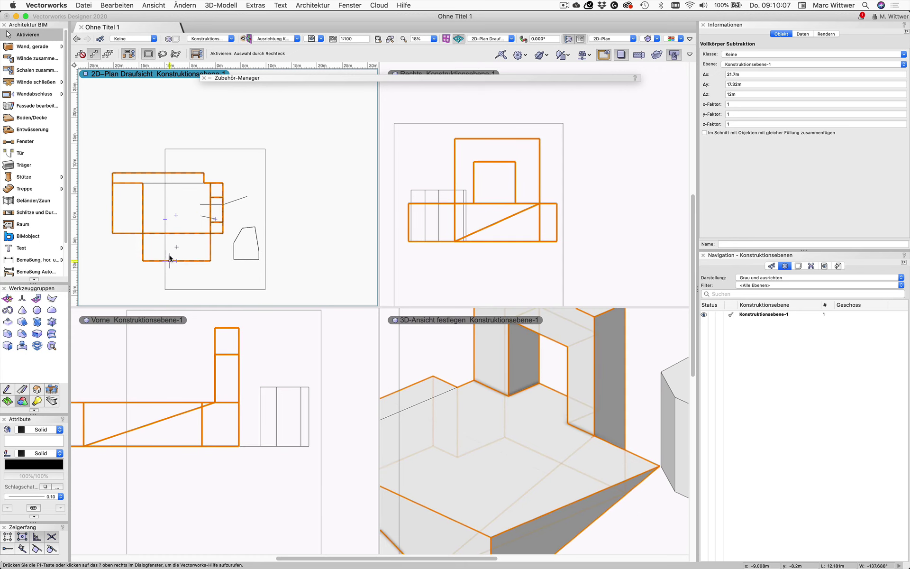
scroll(179, 237, "up", 3)
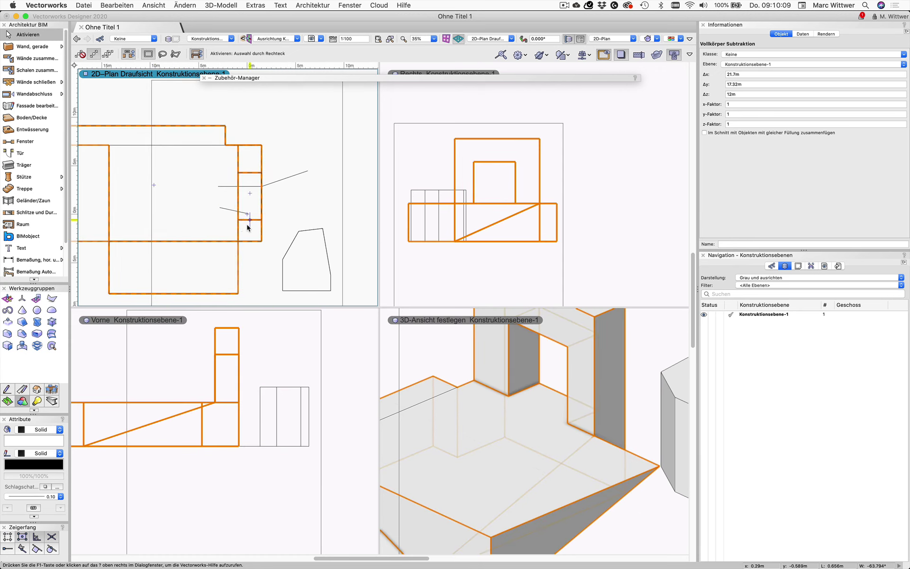
left_click(7, 389)
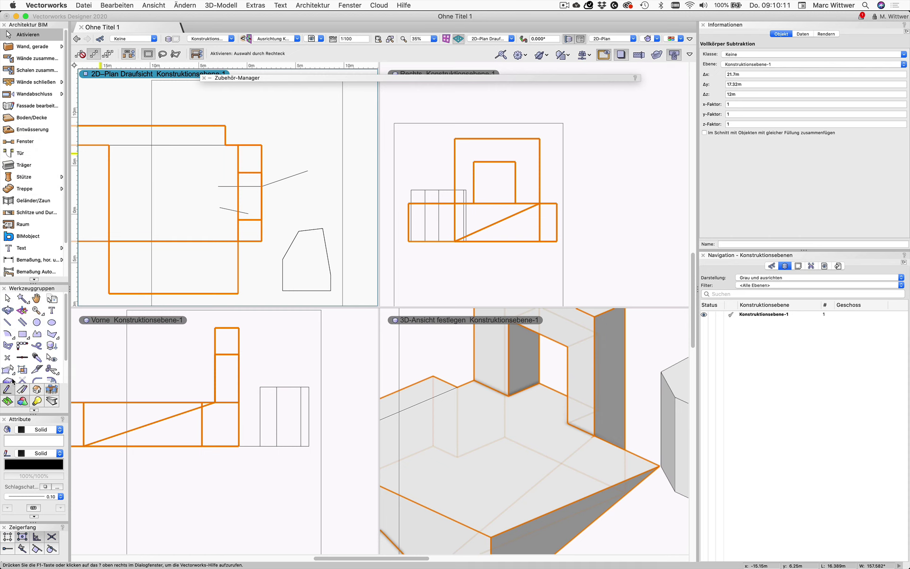
Step: Draw a 1.464 m circle on the top face of the slab
left_click(37, 323)
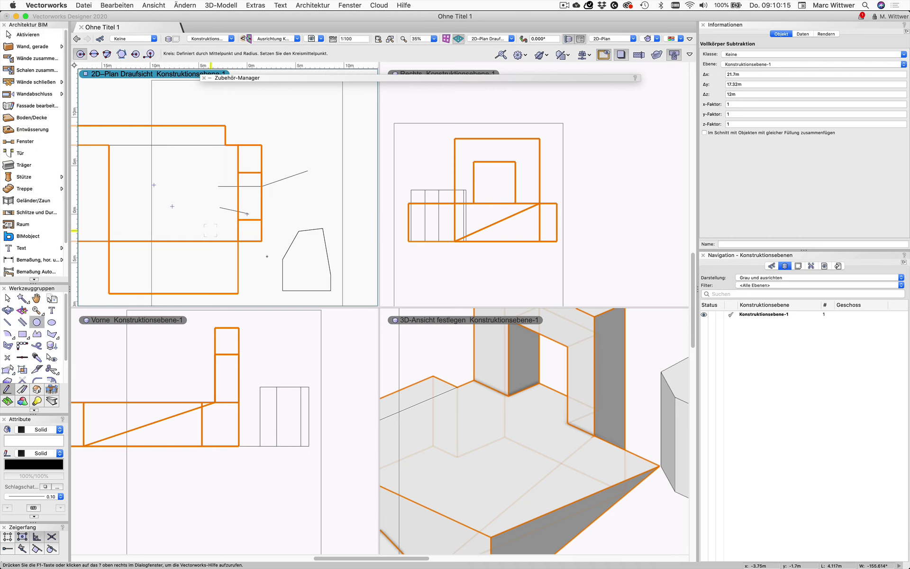
left_click(534, 436)
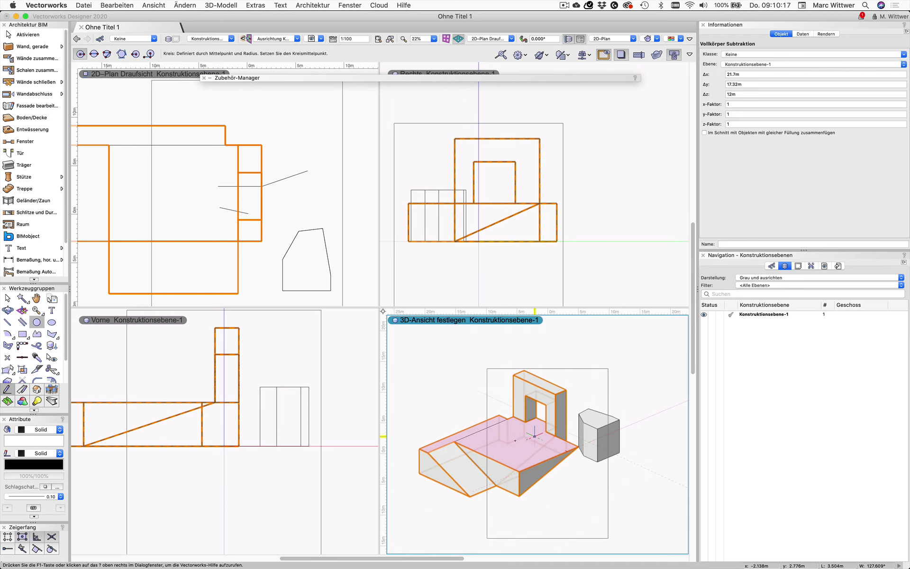
left_click(499, 434)
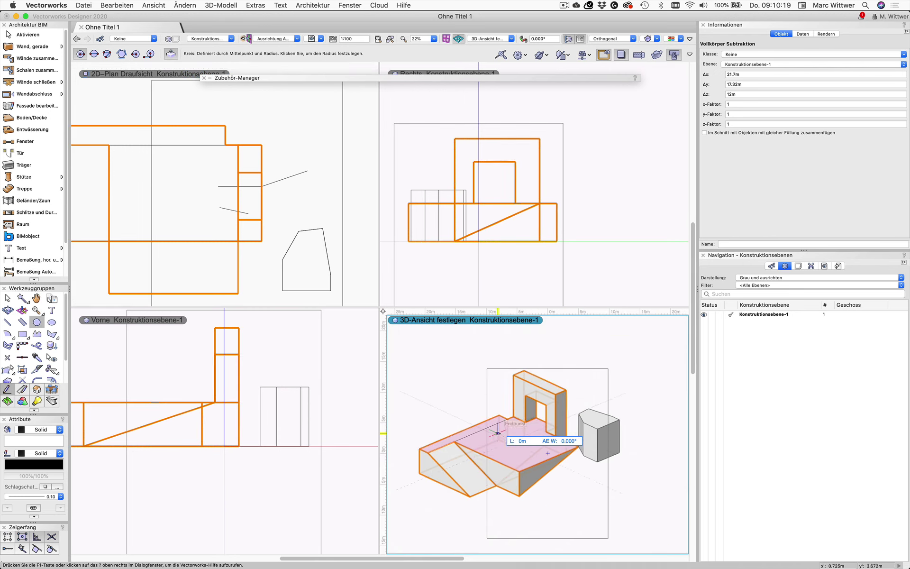
scroll(499, 434, "up", 5)
left_click(503, 437)
scroll(503, 437, "down", 3)
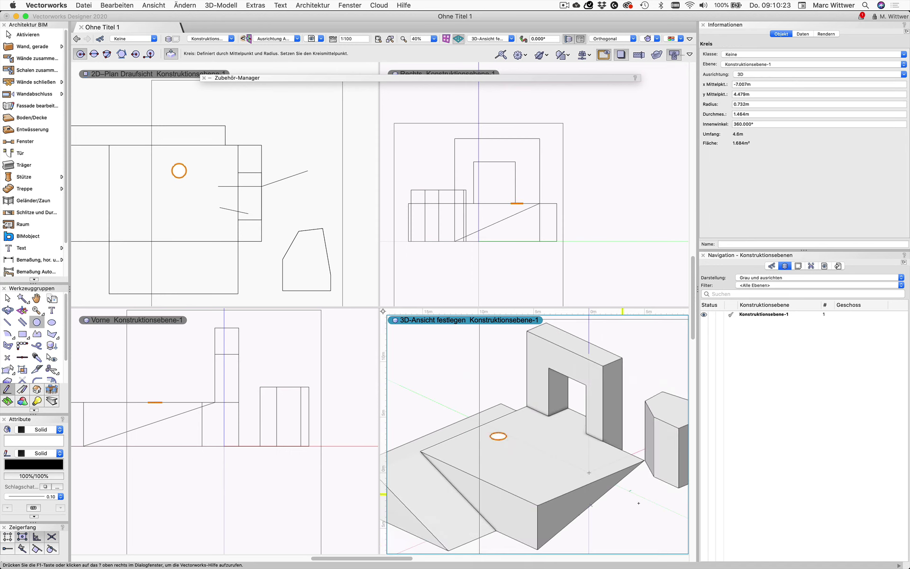
middle_click_drag(628, 498, 593, 477)
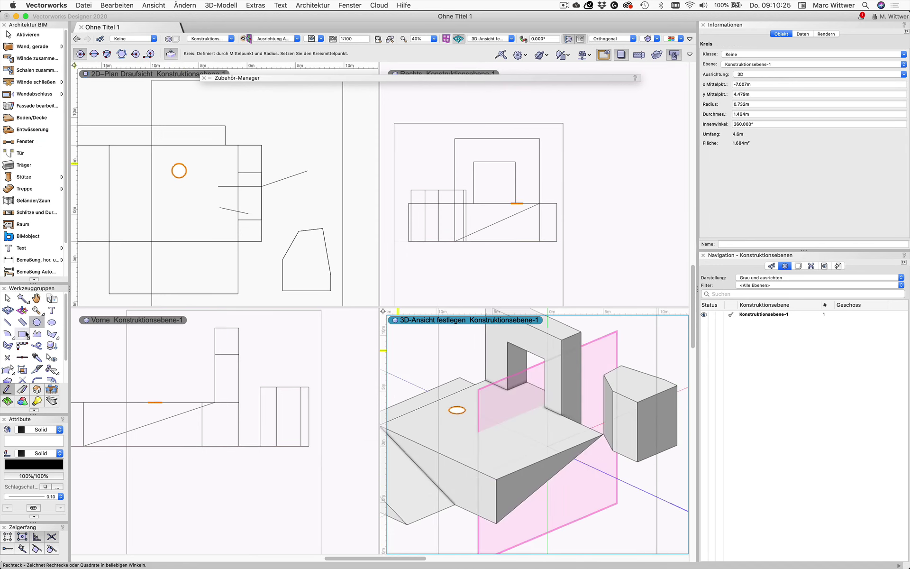
Step: Draw a 1.75 × 5.05 m rectangle on the ground in front of the solid
left_click(23, 334)
left_click(606, 487)
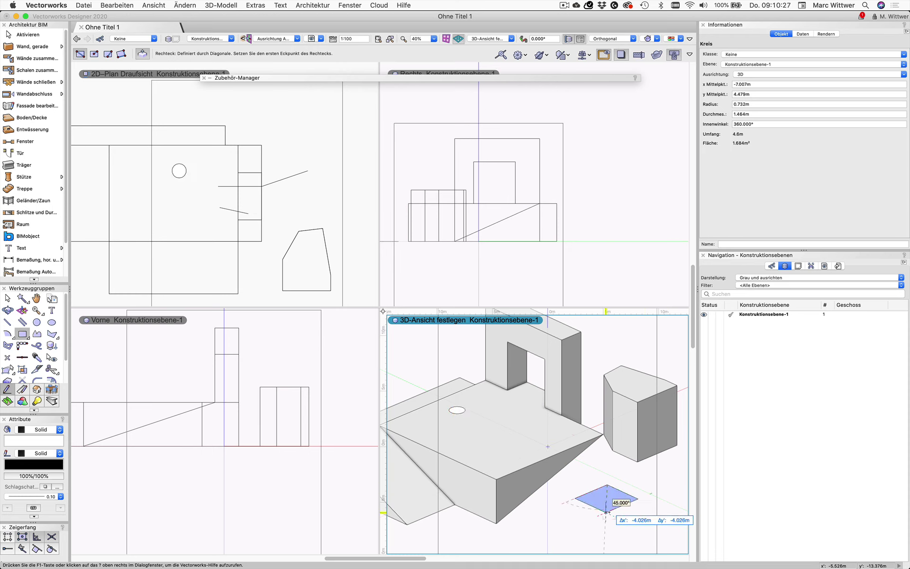
left_click(632, 508)
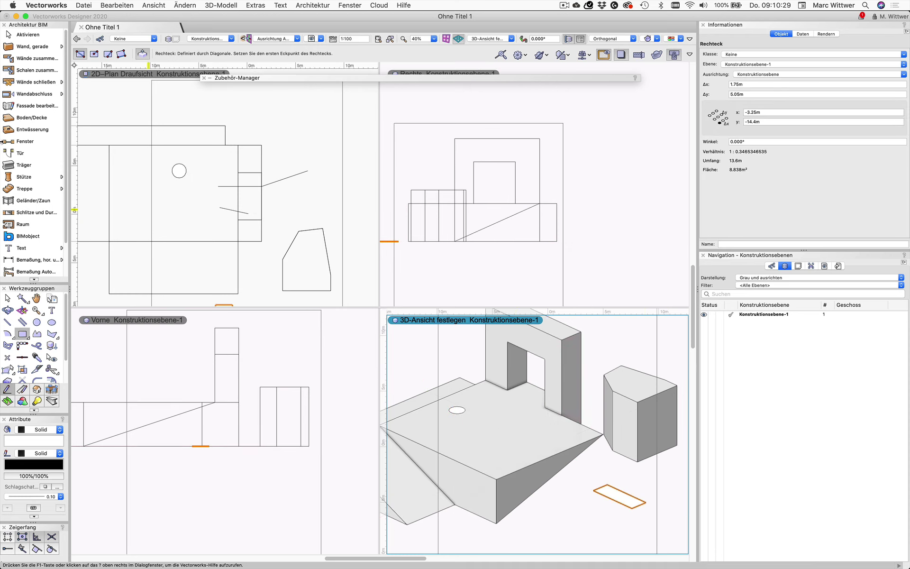
left_click(29, 34)
left_click(95, 375)
Step: Extrude the circle into a tall cylinder and the ground rectangle into a 12 m high box
left_click(22, 402)
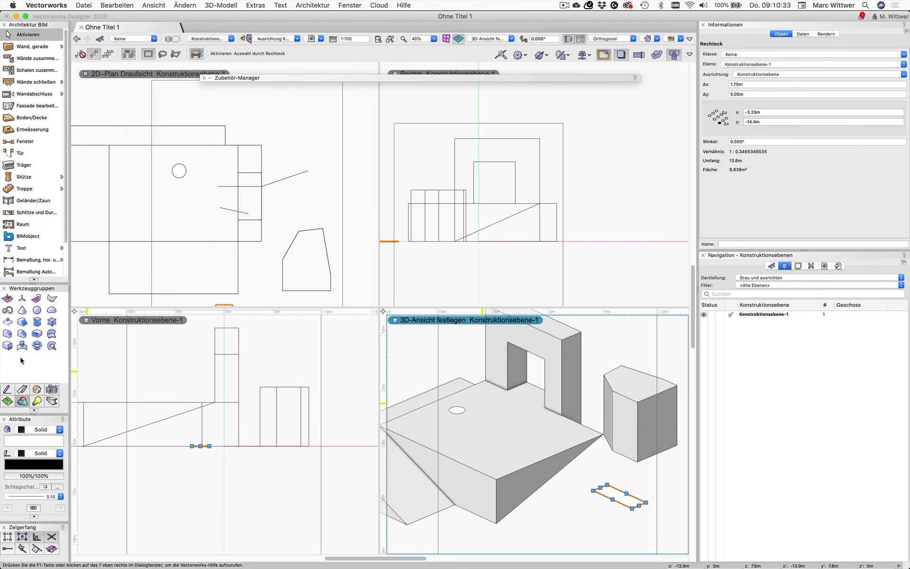
left_click(5, 322)
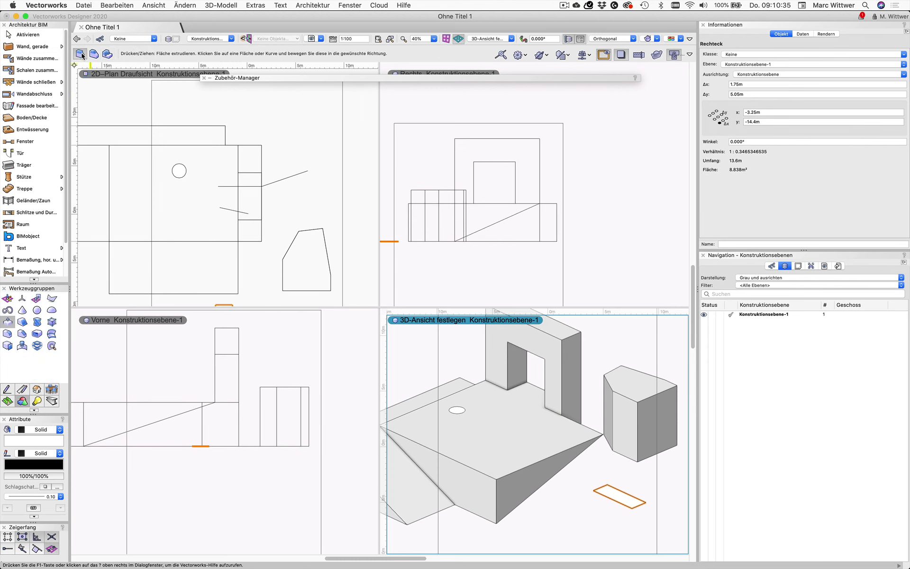
left_click(457, 410)
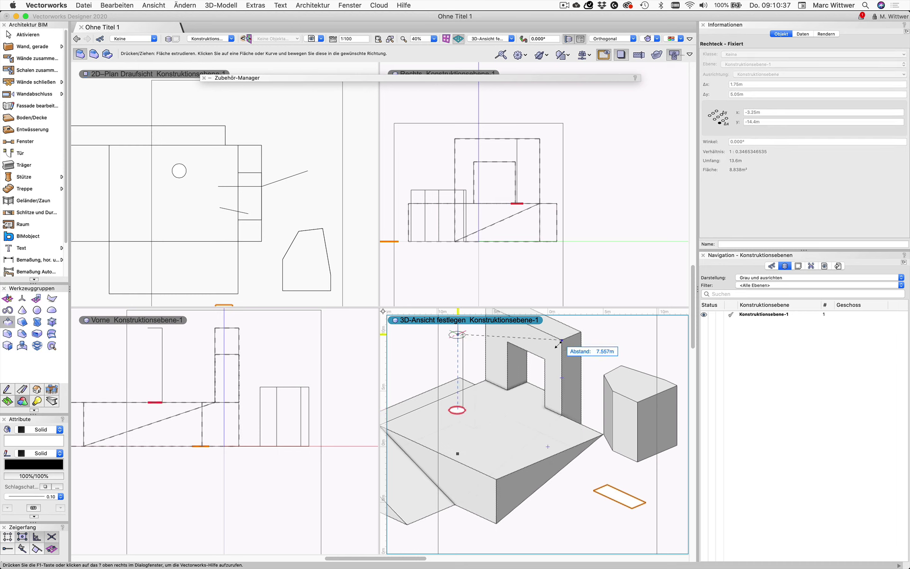
left_click(558, 345)
left_click(621, 498)
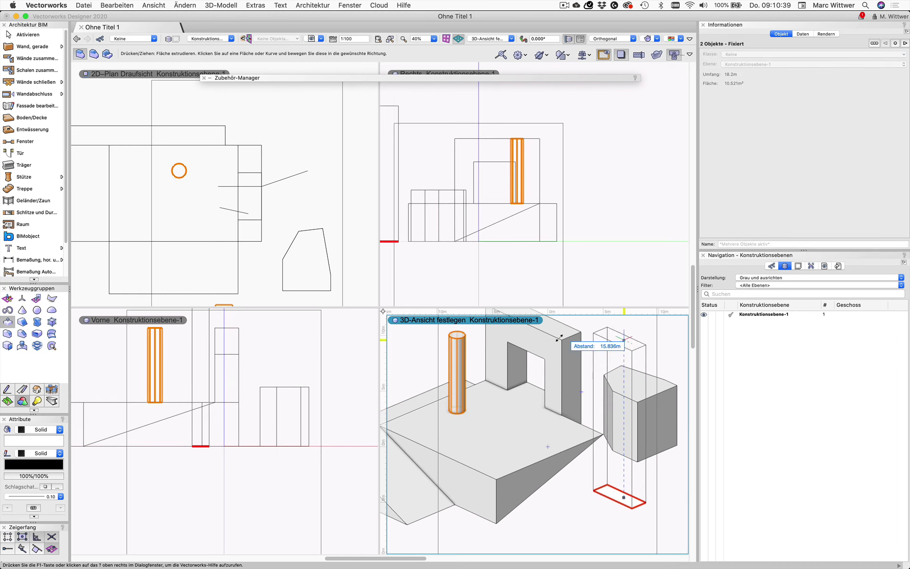
left_click(559, 340)
Step: Push a side face of the tall box inward to thin it
scroll(582, 488, "down", 1)
scroll(582, 488, "down", 1)
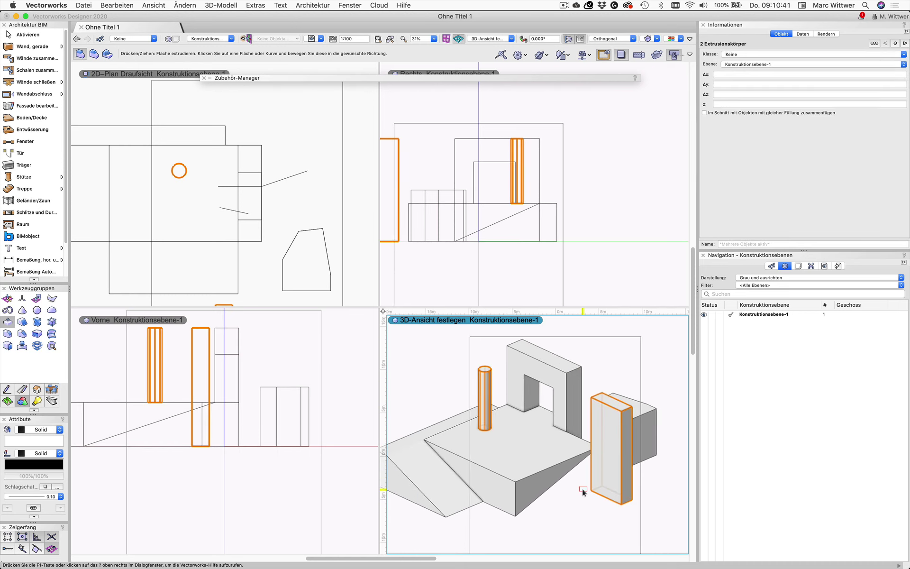
left_click(582, 488)
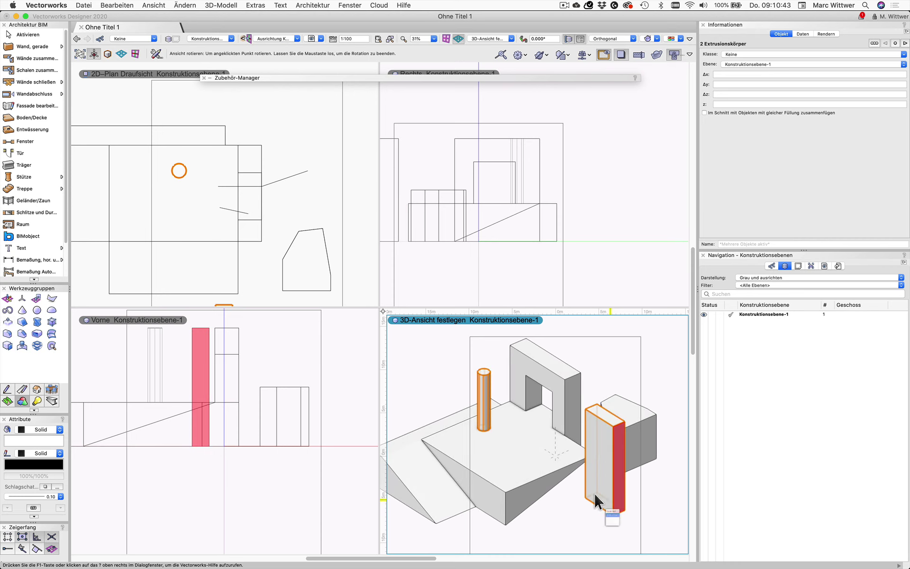
left_click(593, 493)
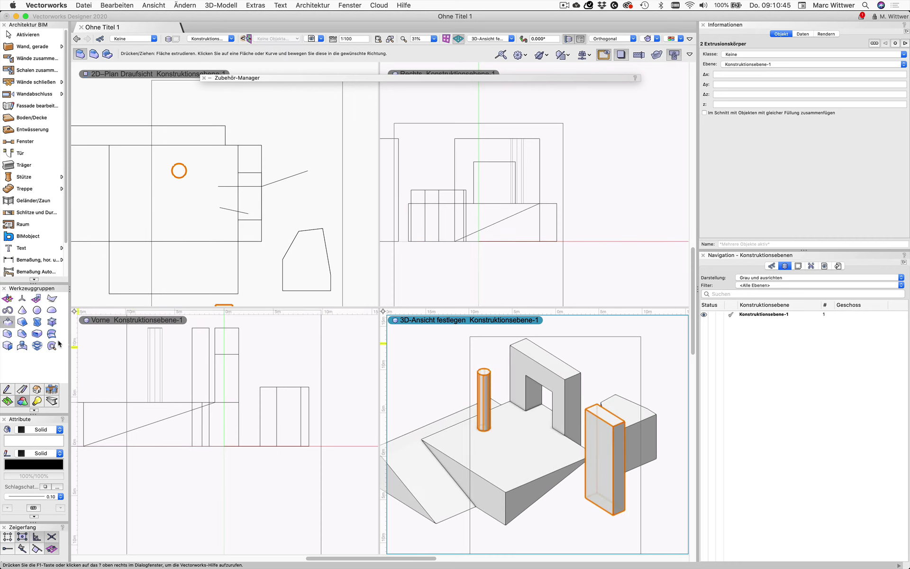
left_click(37, 323)
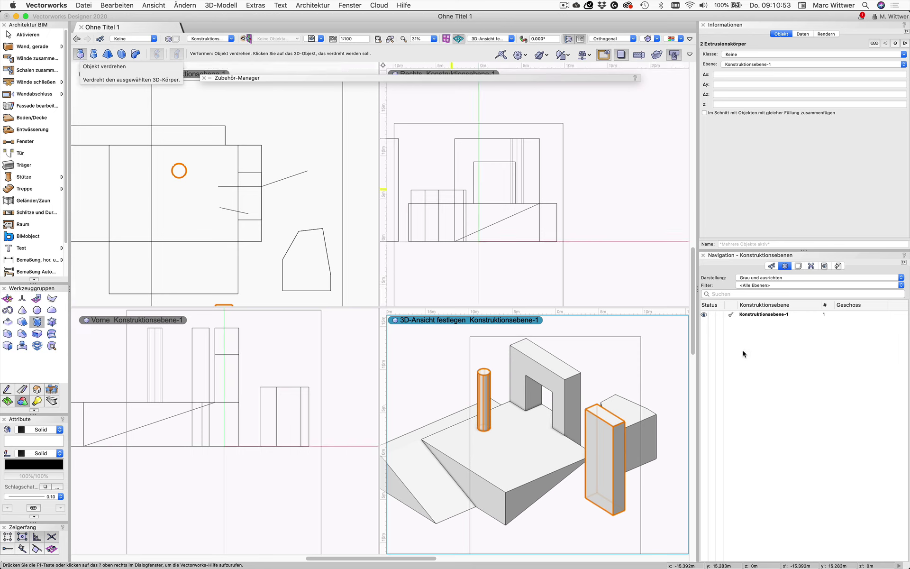
Step: Pick the tall box and set the twist centre and rotation lever on its top
scroll(621, 422, "up", 3)
scroll(621, 422, "up", 2)
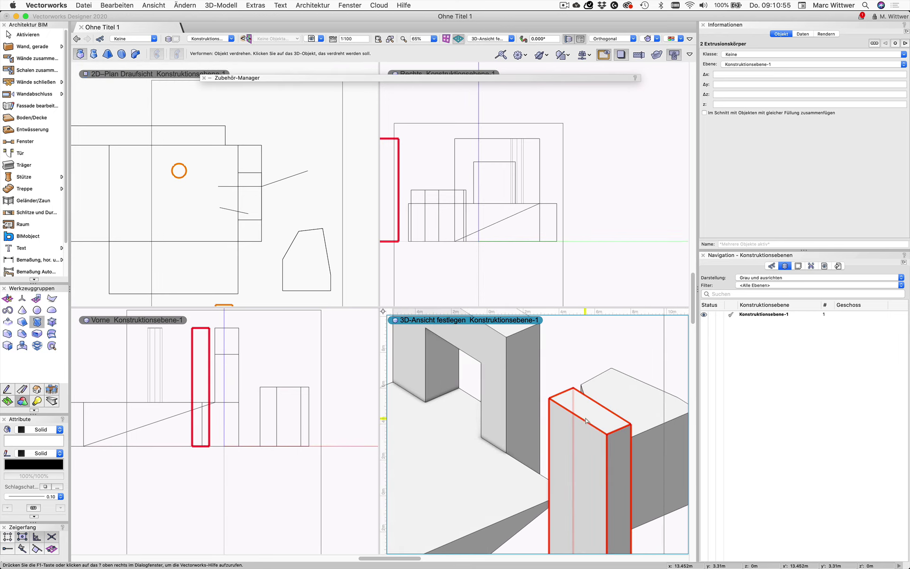
scroll(588, 441, "down", 2)
scroll(592, 475, "down", 2)
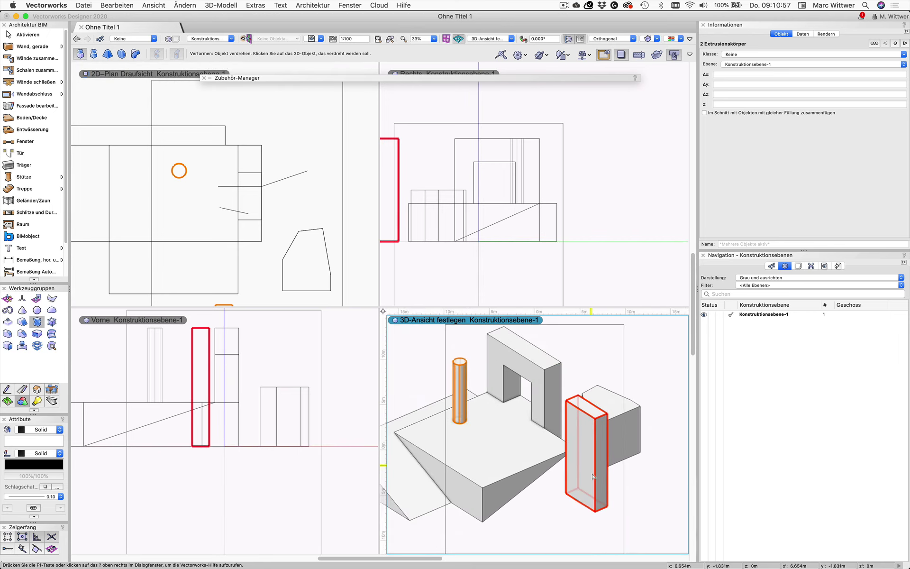
left_click(581, 415)
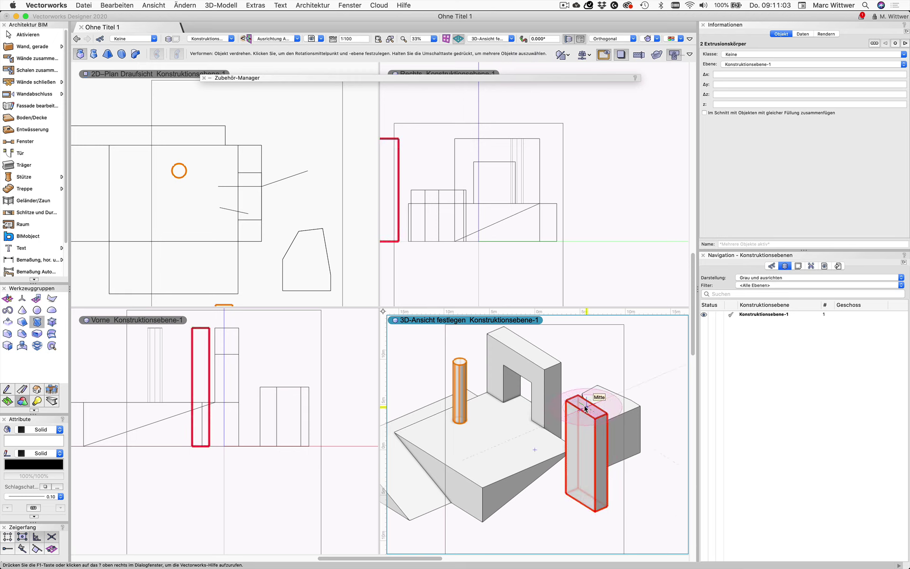
scroll(585, 408, "up", 3)
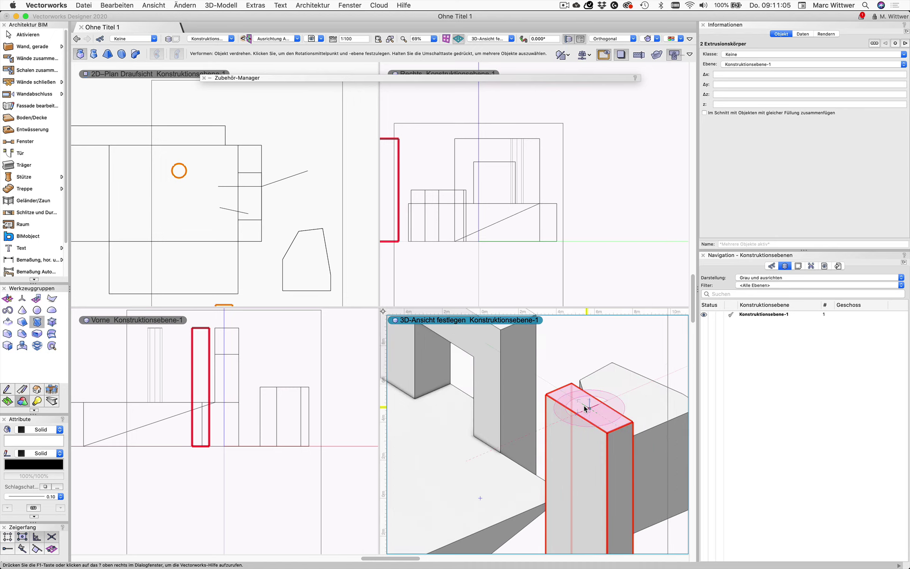
left_click(585, 408)
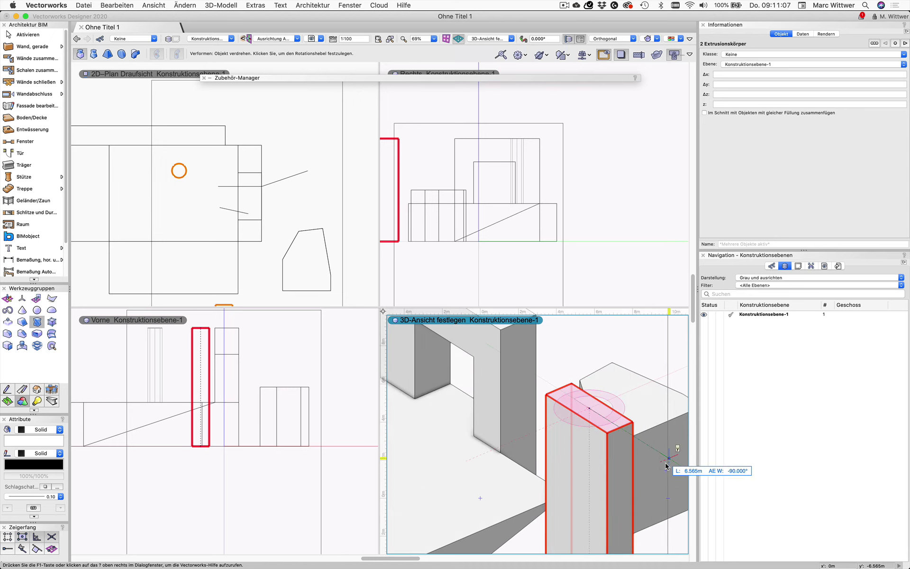
left_click(655, 451)
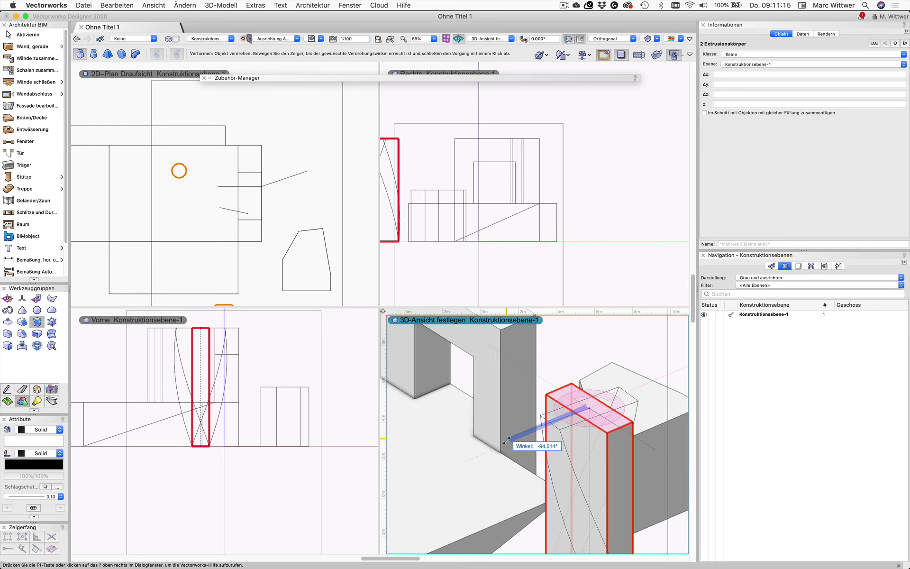
Step: Apply a -90° twist angle to the column
key("Tab")
type("-")
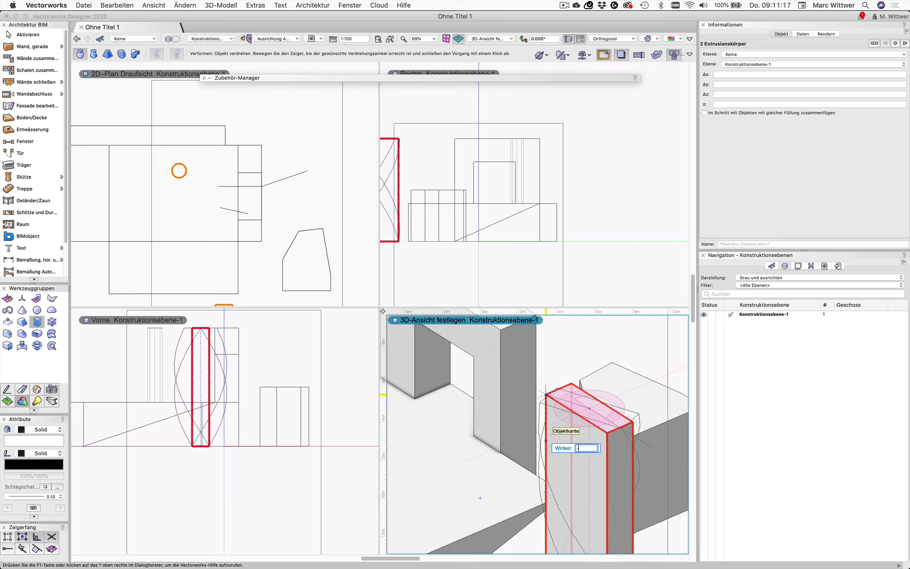
key("Return")
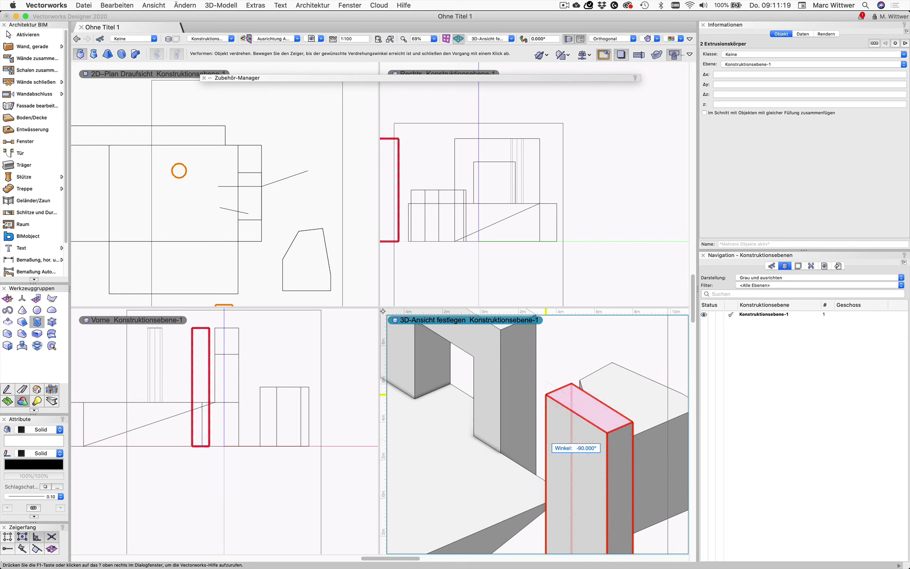
left_click(480, 498)
scroll(542, 416, "down", 3)
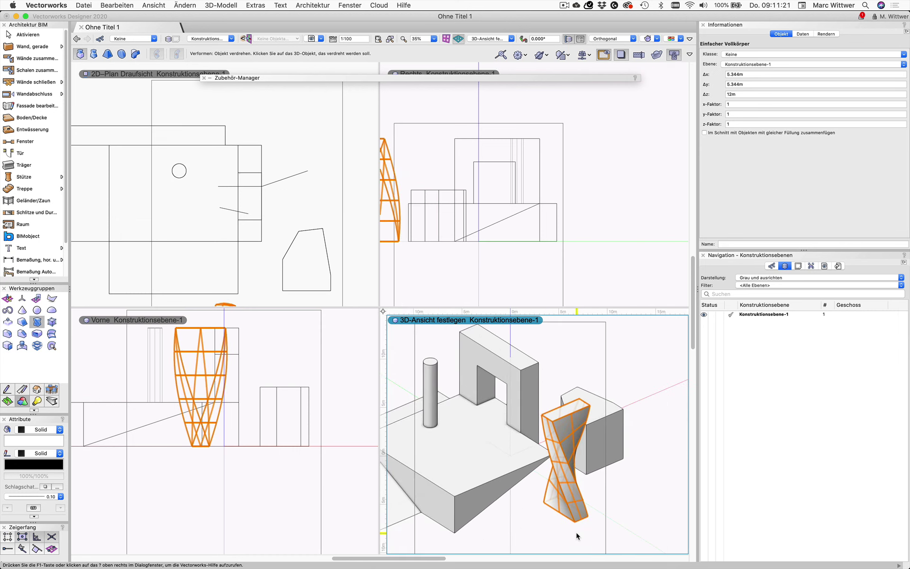
Step: Bend the cylinder by -90° into an elbow-shaped pipe
mouse_move(574, 531)
middle_mouse_down()
mouse_move(584, 503)
mouse_move(592, 532)
middle_mouse_up()
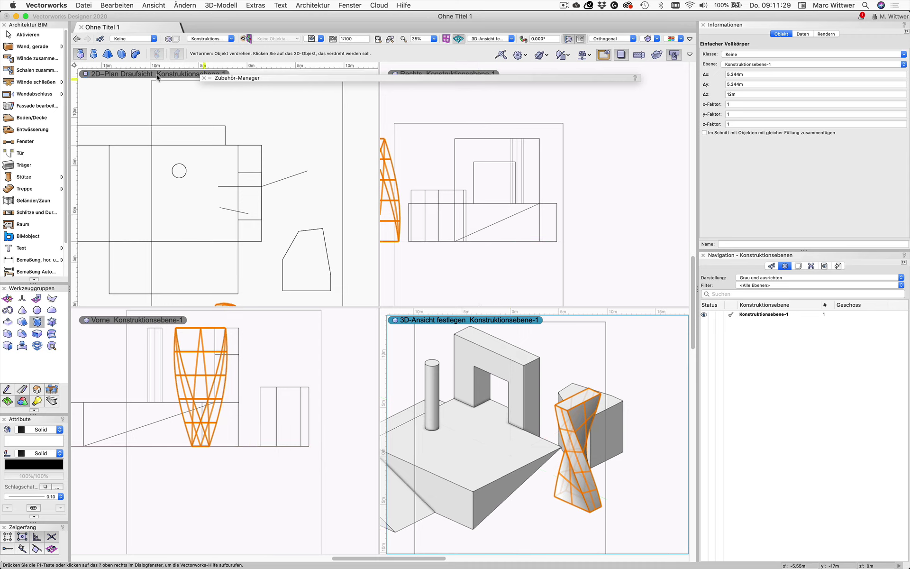
left_click(134, 56)
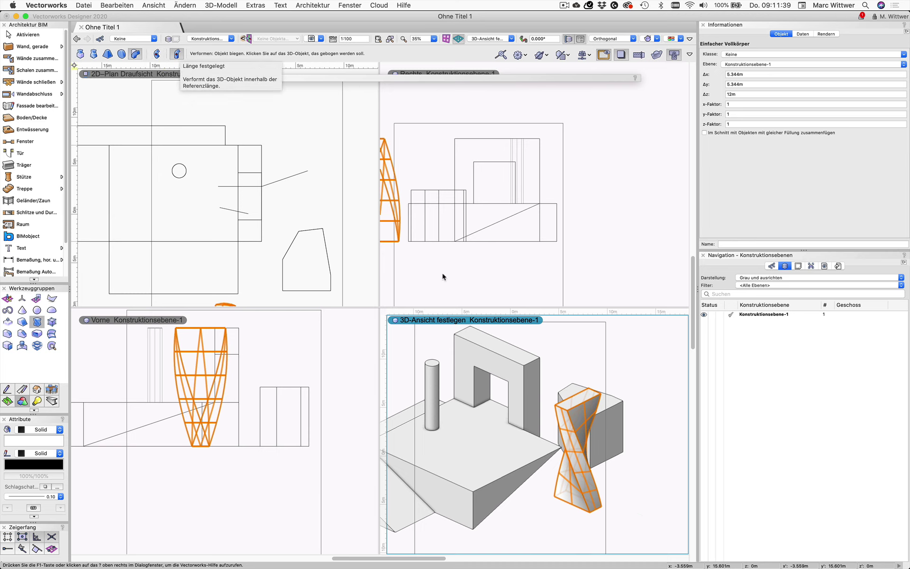
scroll(429, 377, "up", 3)
left_click(439, 377)
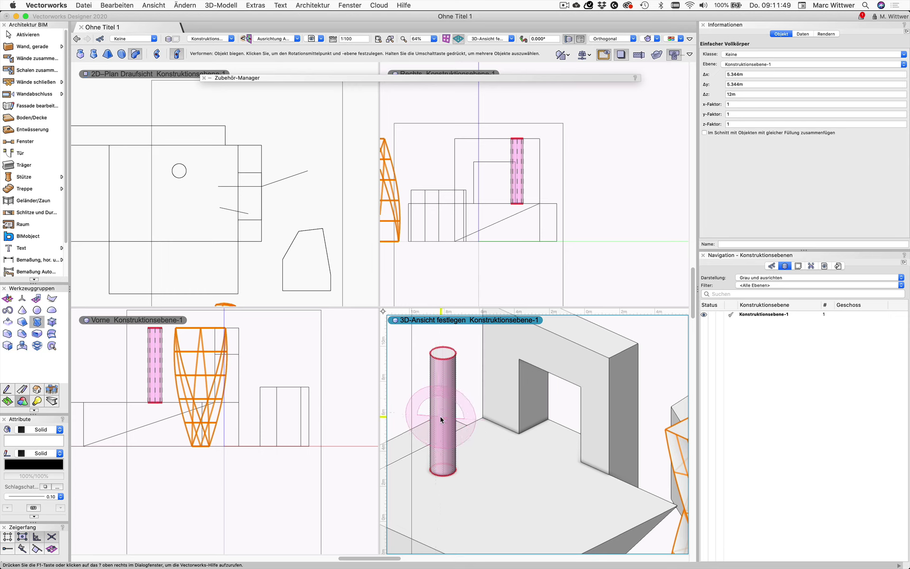
left_click(441, 418)
left_click(441, 363)
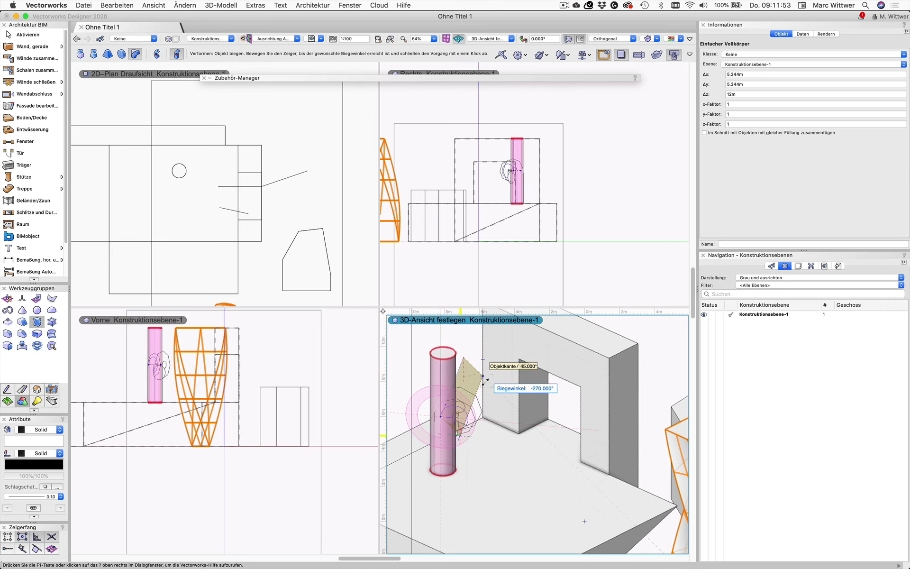
type("-90")
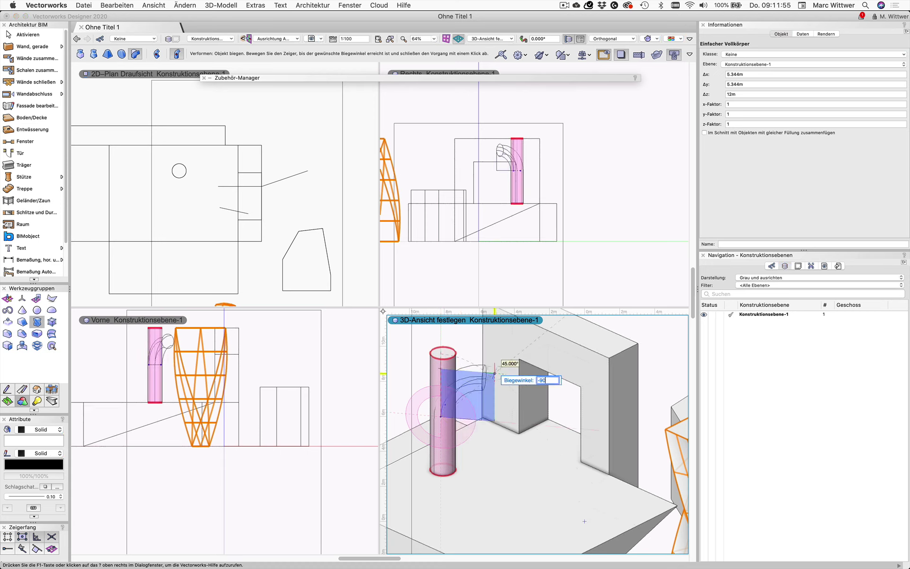
key("Return")
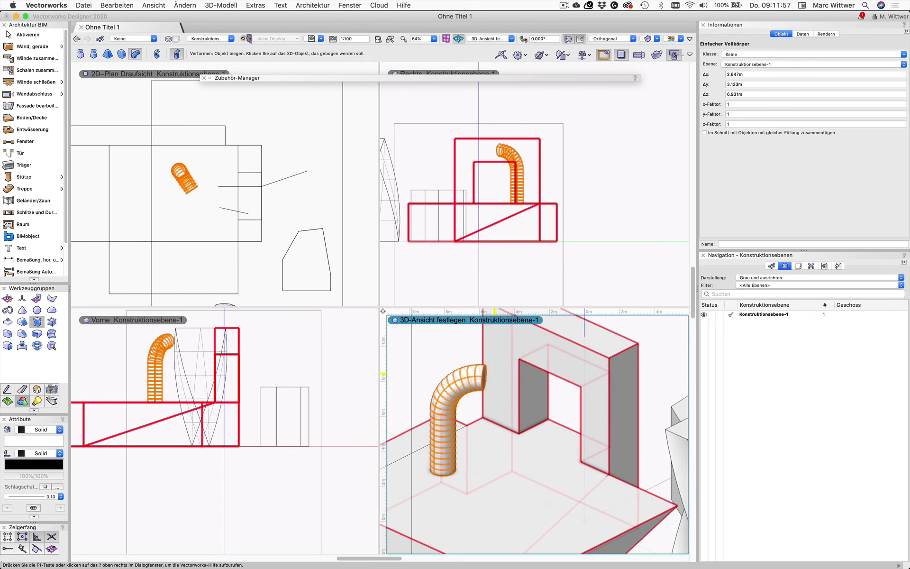
Step: Orbit the 3D view around the bent pipe to inspect it
mouse_move(508, 503)
middle_mouse_down("shift")
mouse_move(505, 478)
mouse_move(624, 494)
mouse_move(385, 484)
middle_mouse_up("shift")
scroll(536, 432, "down", 3)
right_click(533, 493)
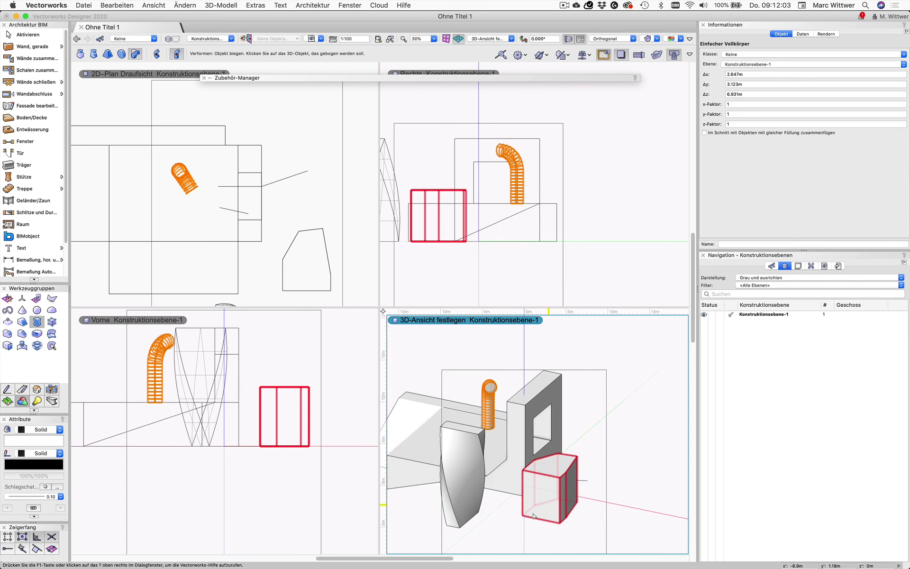
middle_click_drag(533, 494, 620, 508, "shift")
key("shift+d")
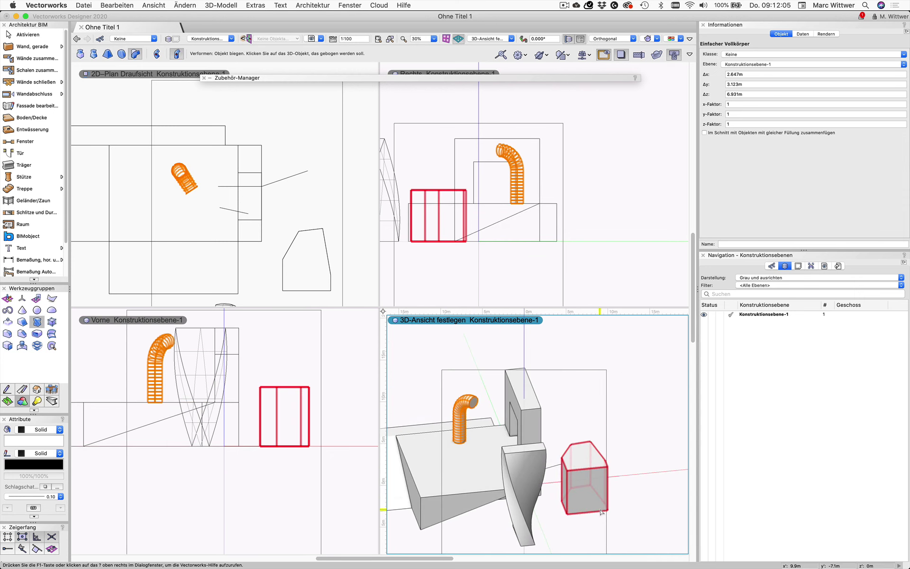
left_click(109, 55)
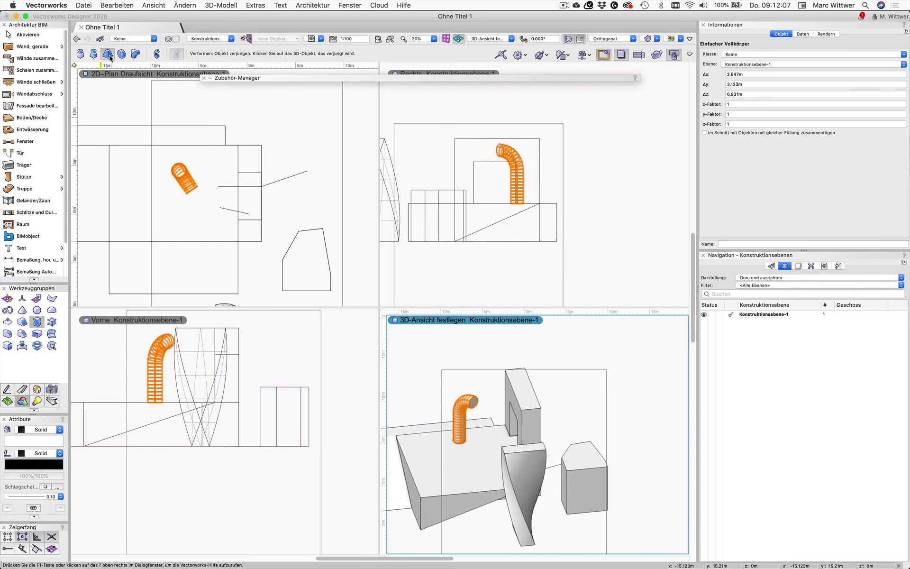
Step: Taper the small box, then undo the taper
left_click(601, 500)
scroll(601, 499, "up", 2)
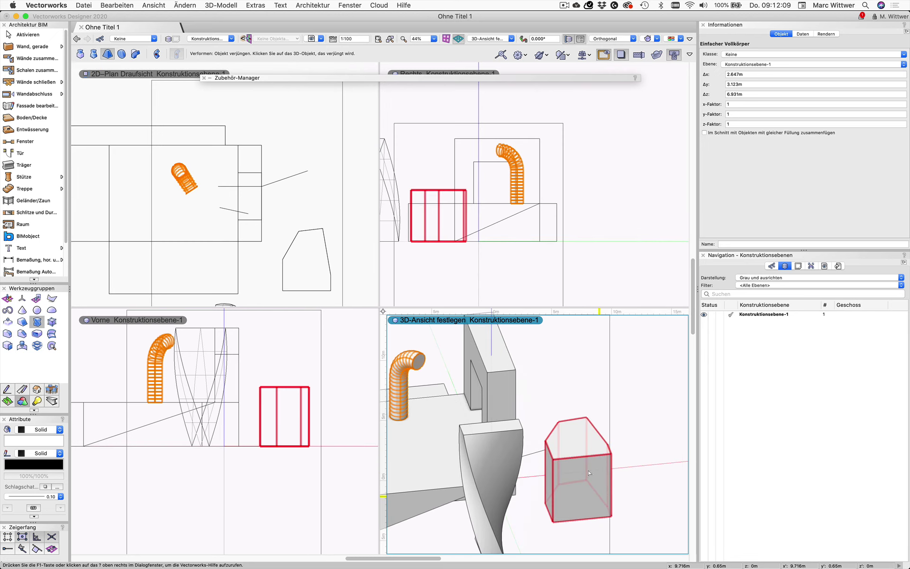
left_click(578, 440)
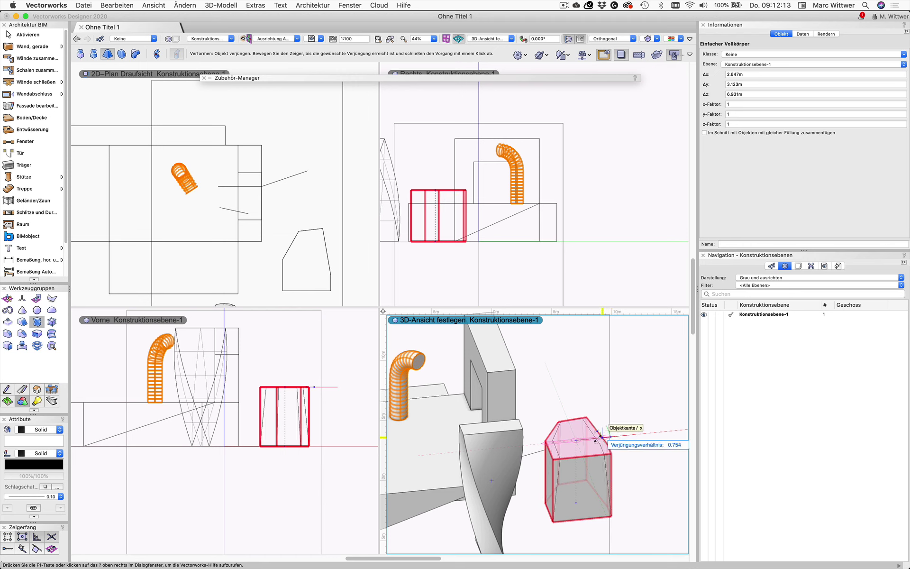
left_click(608, 382)
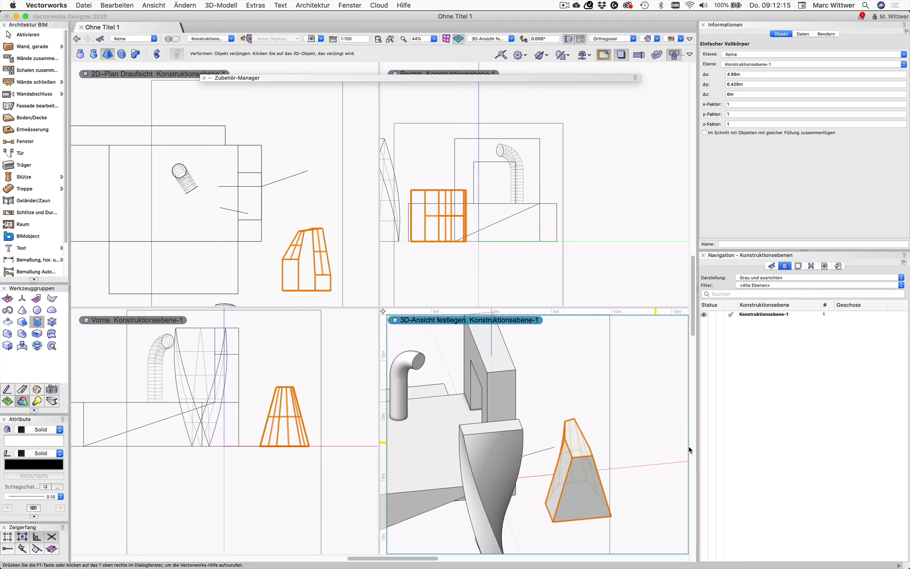
left_click(115, 5)
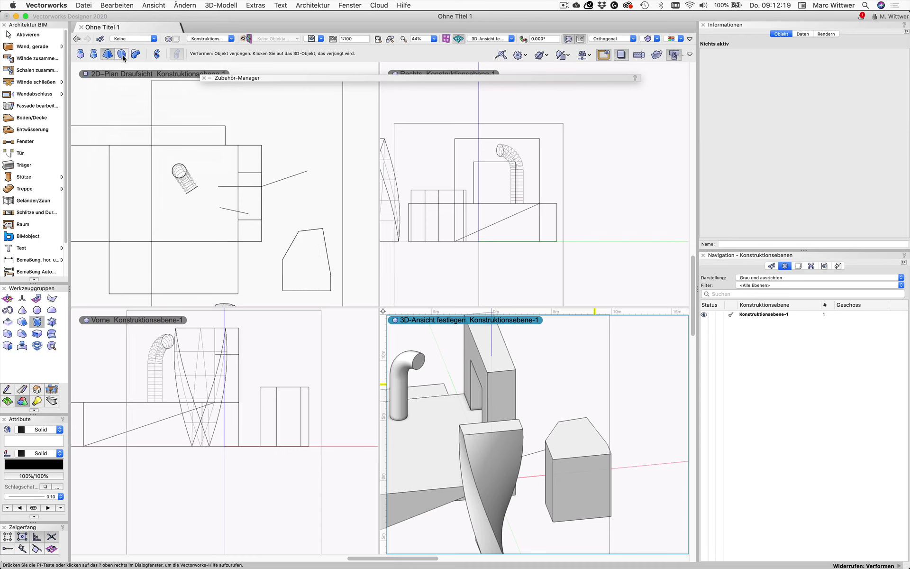
Step: Bulge the small box so its sides pinch inward with a 0.657 ratio
left_click(122, 54)
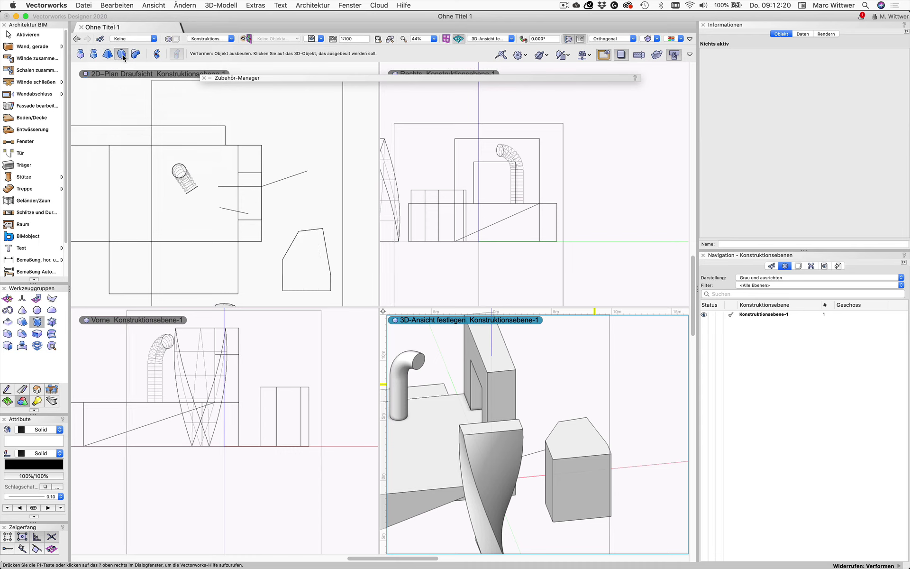
left_click(579, 446)
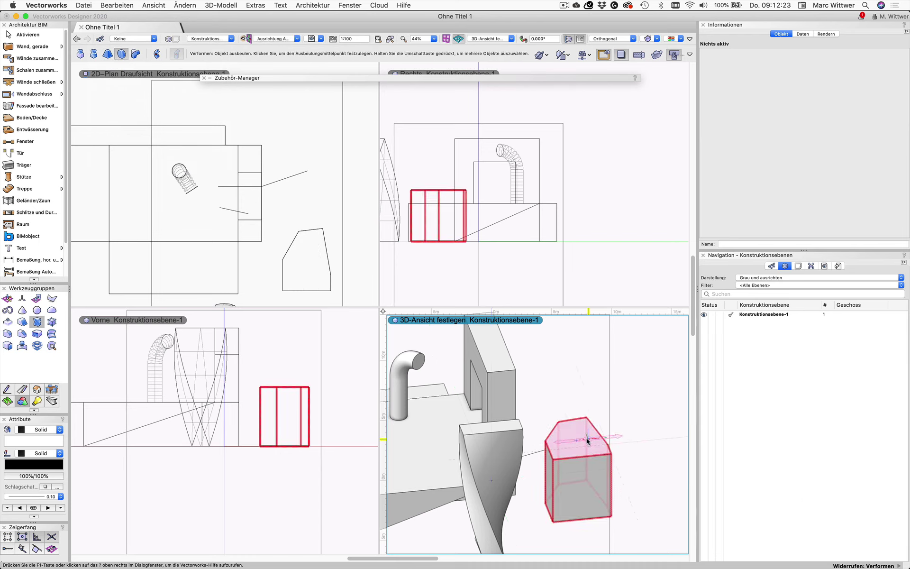
left_click(576, 440)
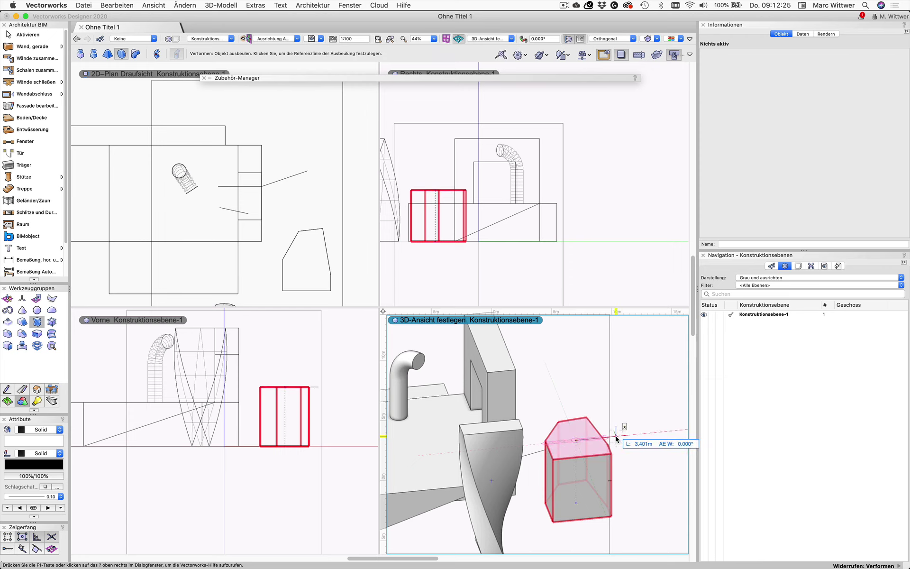
left_click(617, 437)
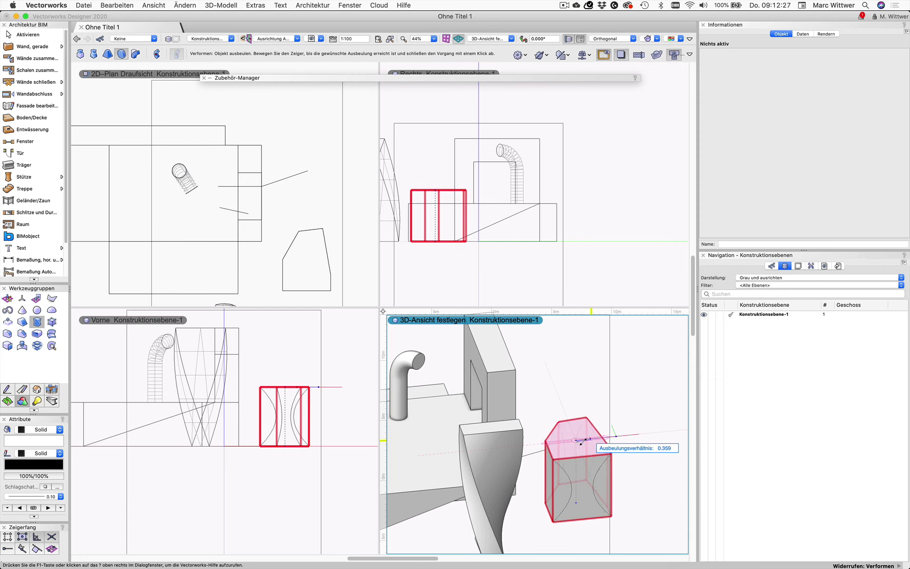
left_click(632, 462)
mouse_move(607, 503)
middle_mouse_down()
mouse_move(541, 493)
mouse_move(285, 162)
middle_mouse_up()
left_click(117, 5)
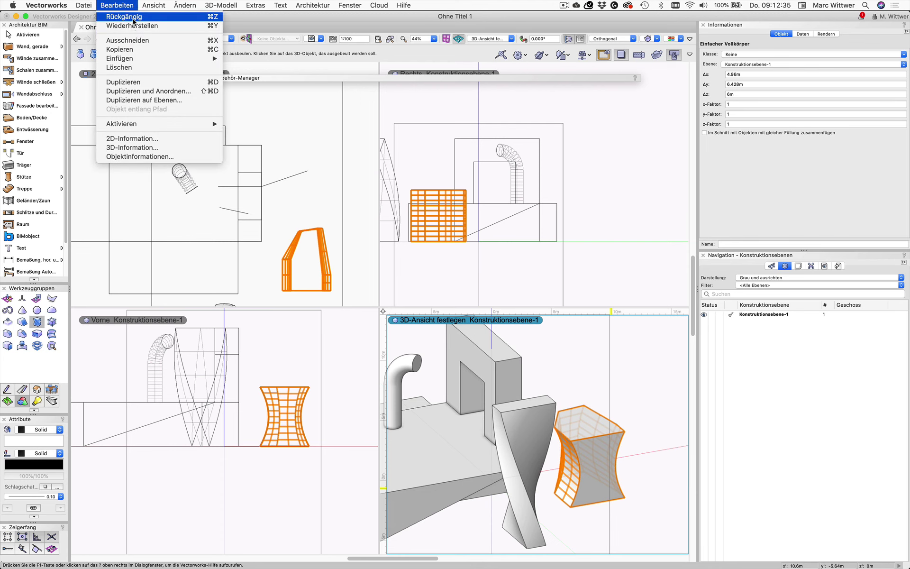
left_click(133, 27)
scroll(594, 468, "down", 5)
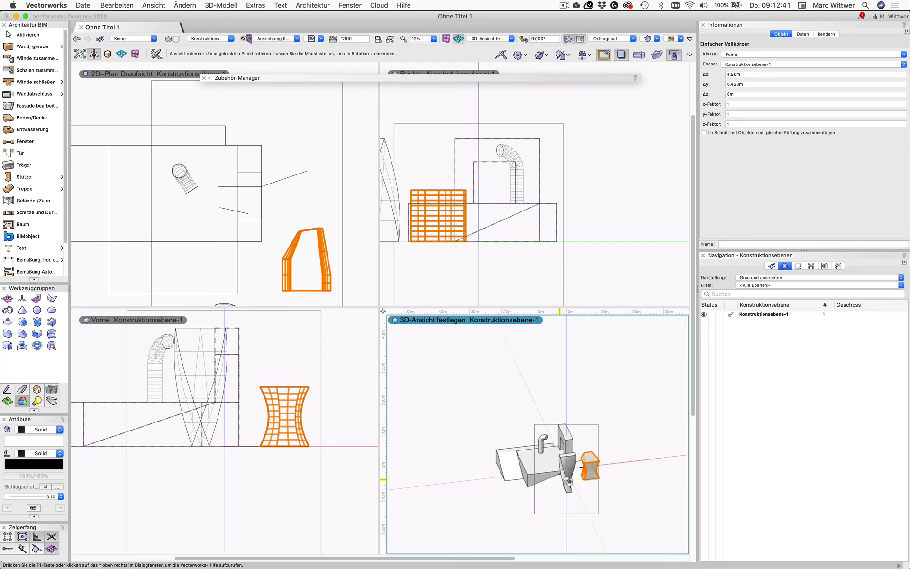
middle_click_drag(560, 481, 572, 495)
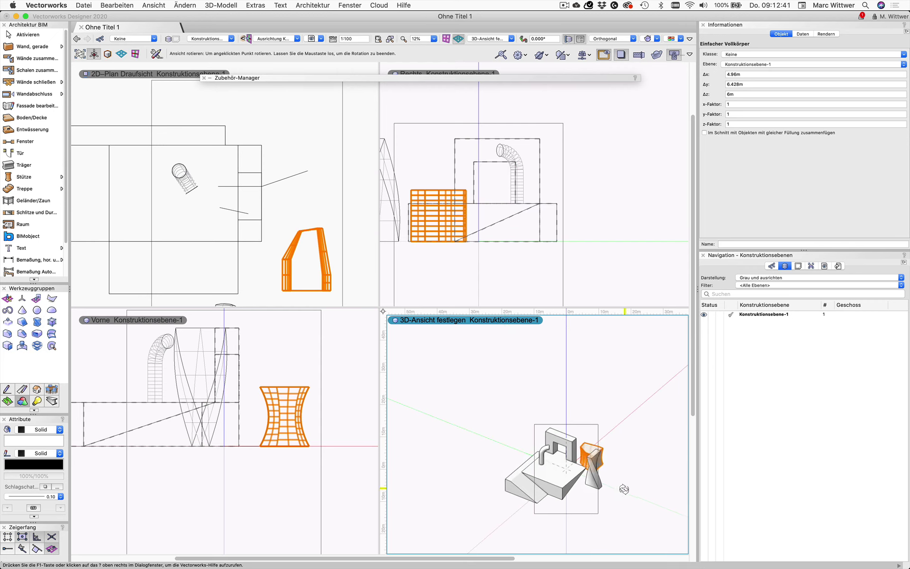
Step: Choose the arch's front reference face and the opening's inner jamb face to bevel
left_click(22, 322)
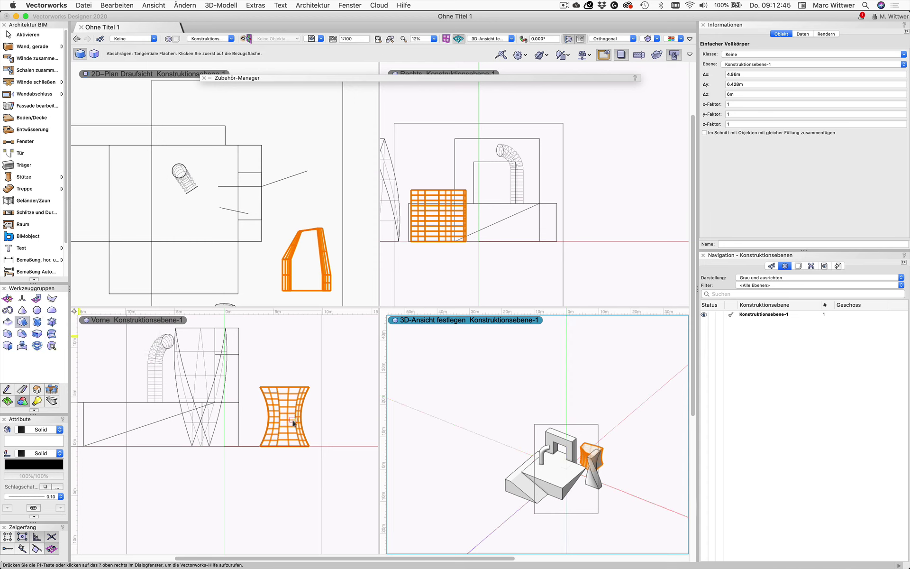
scroll(563, 452, "up", 3)
scroll(562, 452, "up", 3)
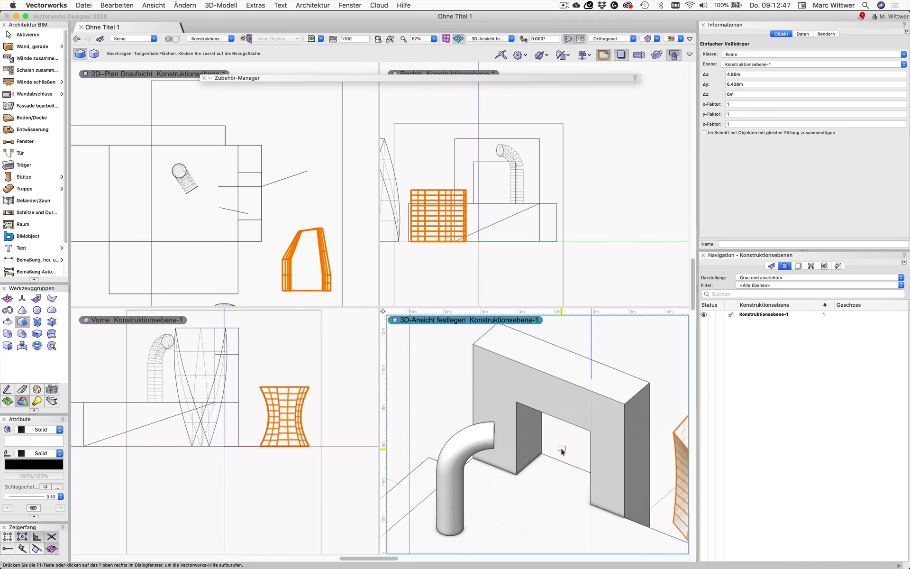
left_click(510, 459)
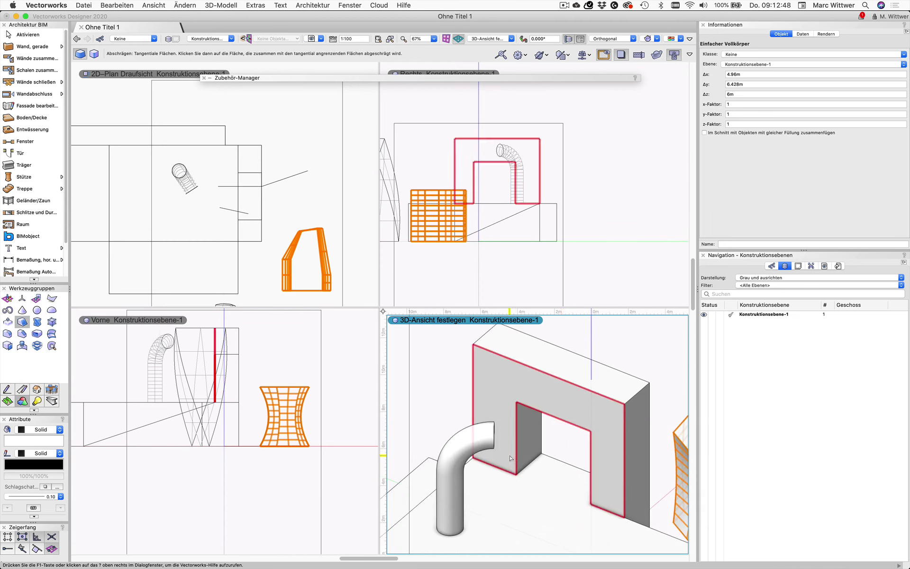
left_click(536, 450)
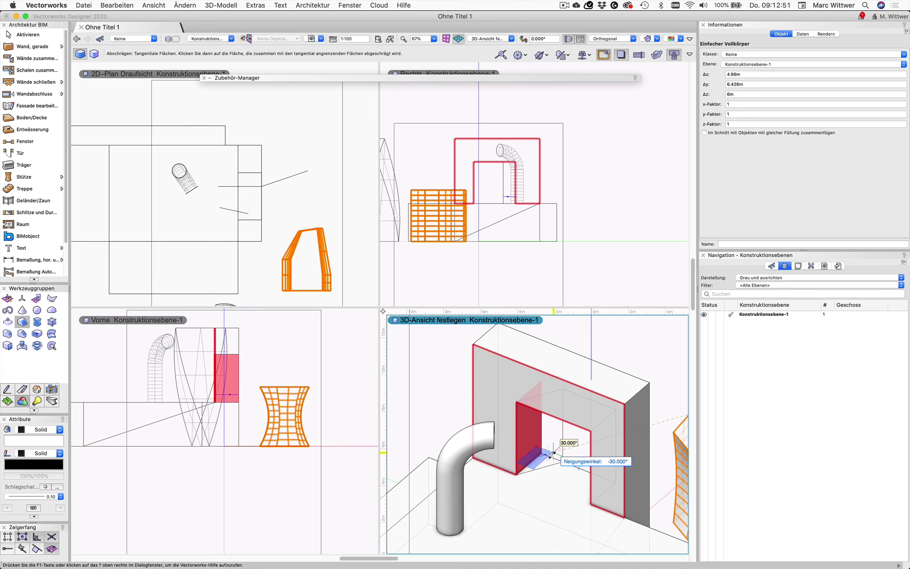
type("-")
left_click(552, 454)
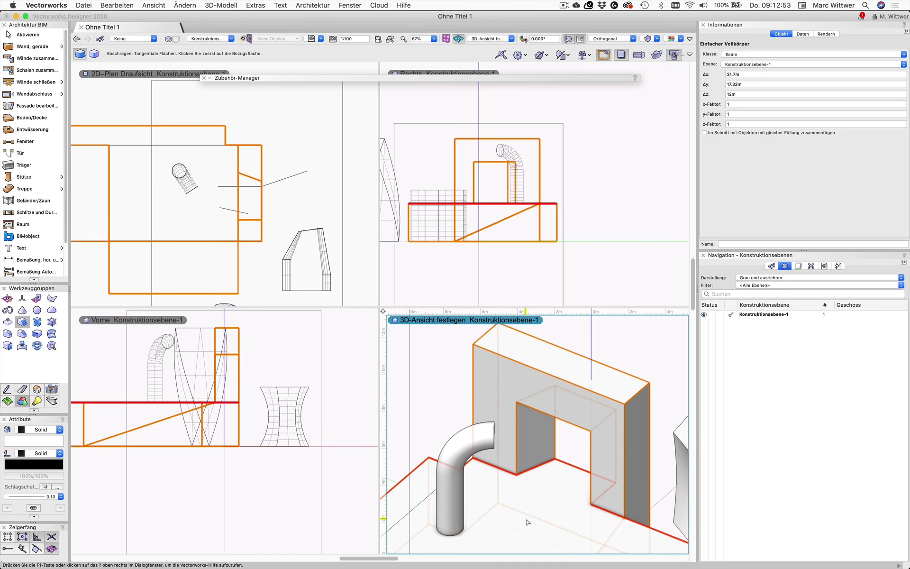
Step: Tilt the opening face at -20° and zoom out to view the whole scene
middle_click_drag(528, 522, 676, 417)
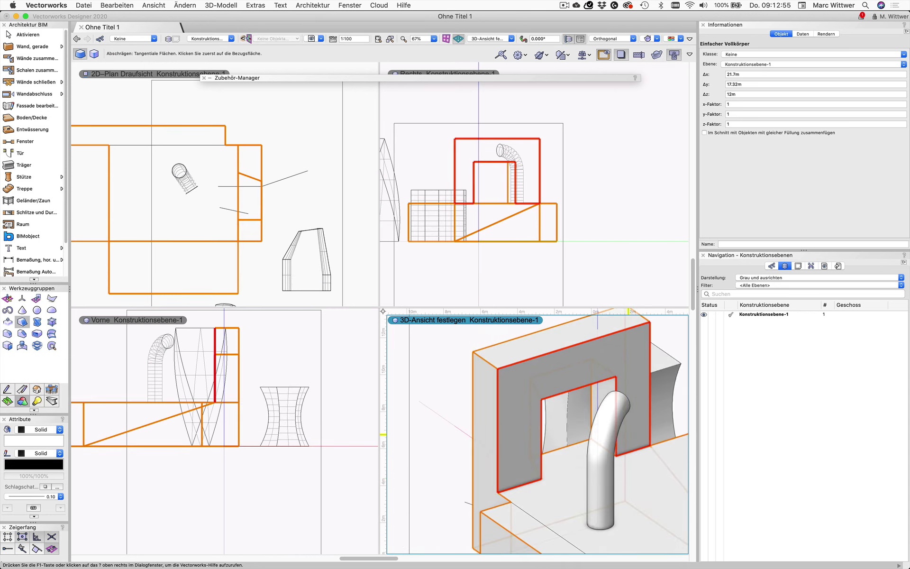
left_click(633, 441)
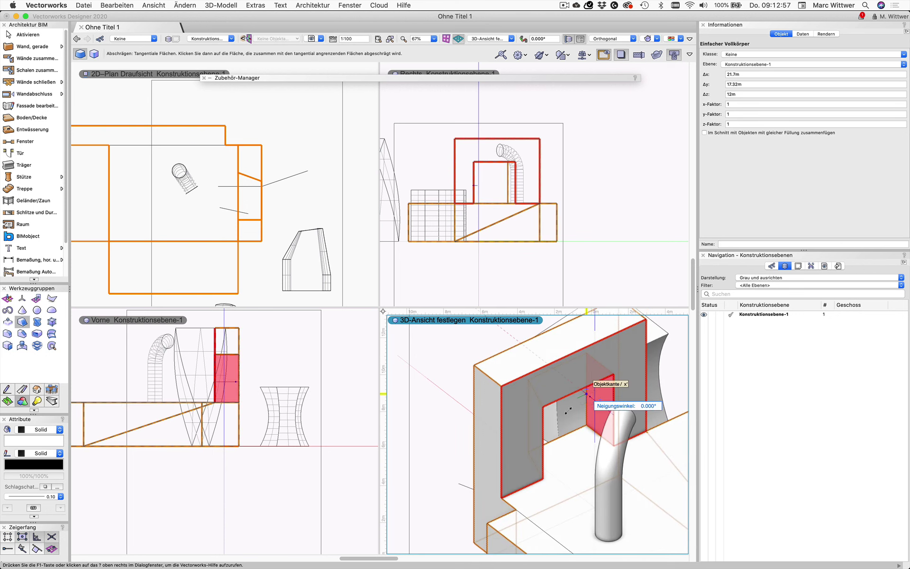
type("-20")
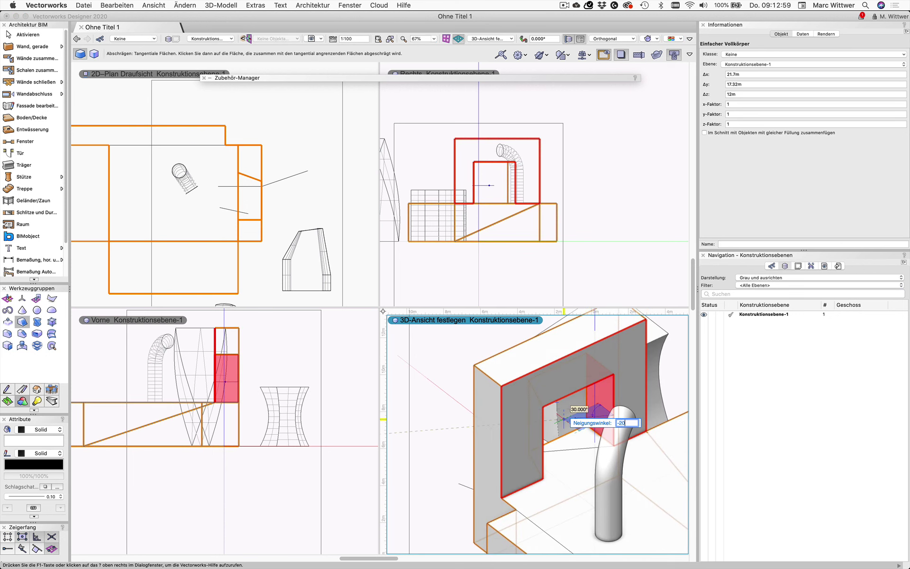
key("Return")
key("shift+c")
mouse_move(601, 494)
left_mouse_down()
mouse_move(481, 458)
mouse_move(452, 477)
left_mouse_up()
scroll(564, 498, "down", 5)
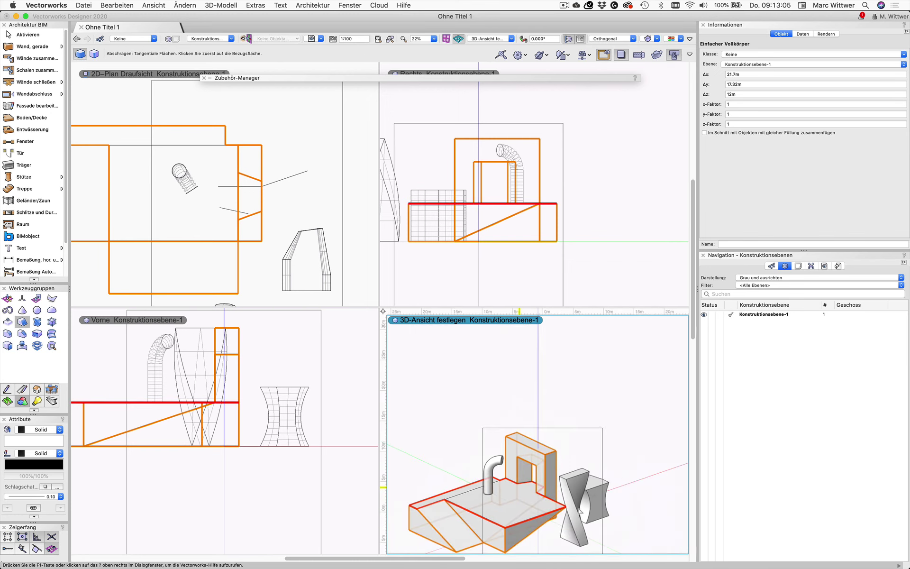
scroll(612, 469, "down", 5)
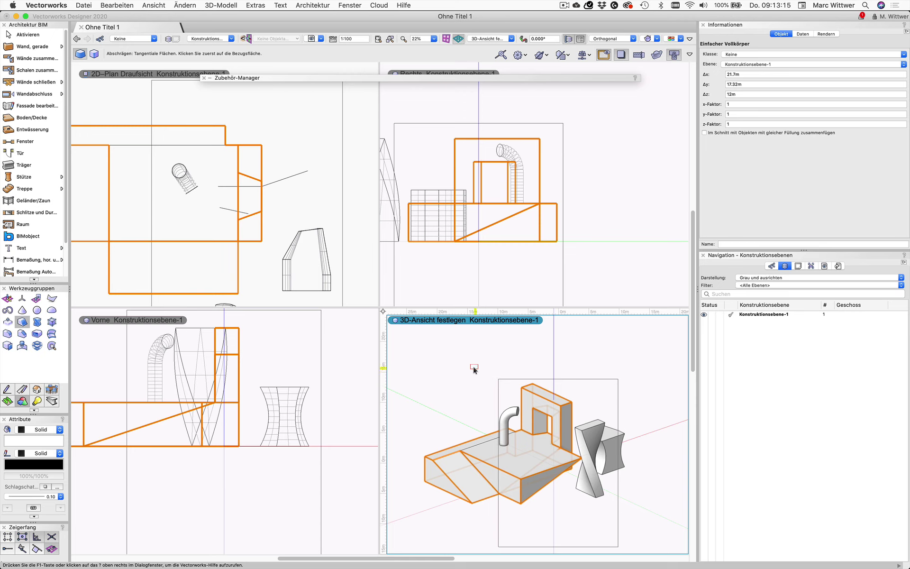
Step: Deselect everything and orbit the model slightly
key("x")
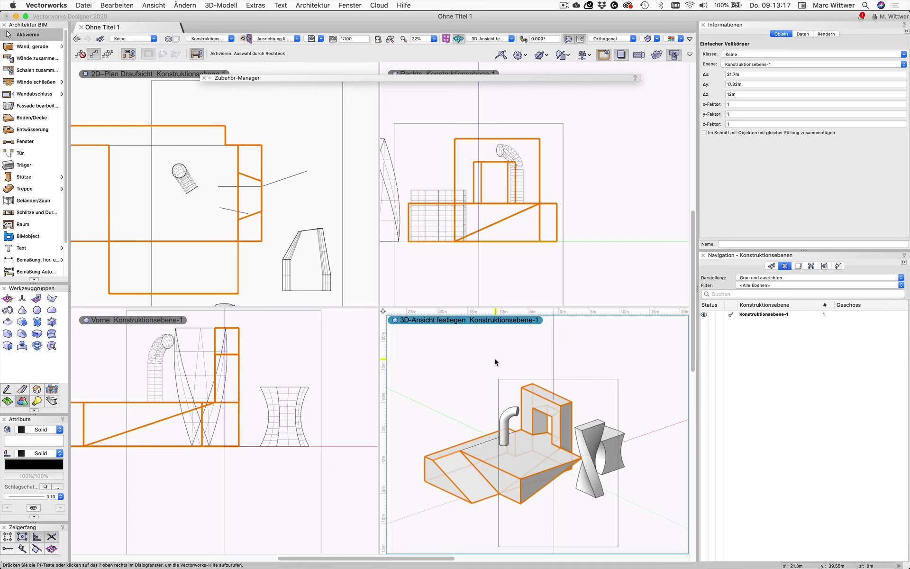
left_click(494, 362)
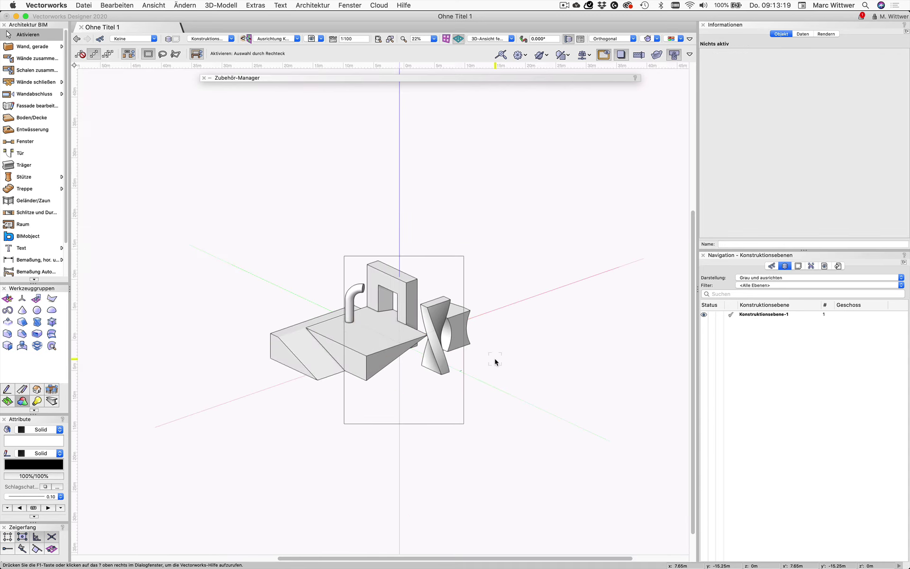
key("shift+c")
mouse_move(406, 319)
left_mouse_down()
mouse_move(494, 352)
mouse_move(447, 346)
mouse_move(386, 295)
mouse_move(413, 309)
left_mouse_up()
key("x")
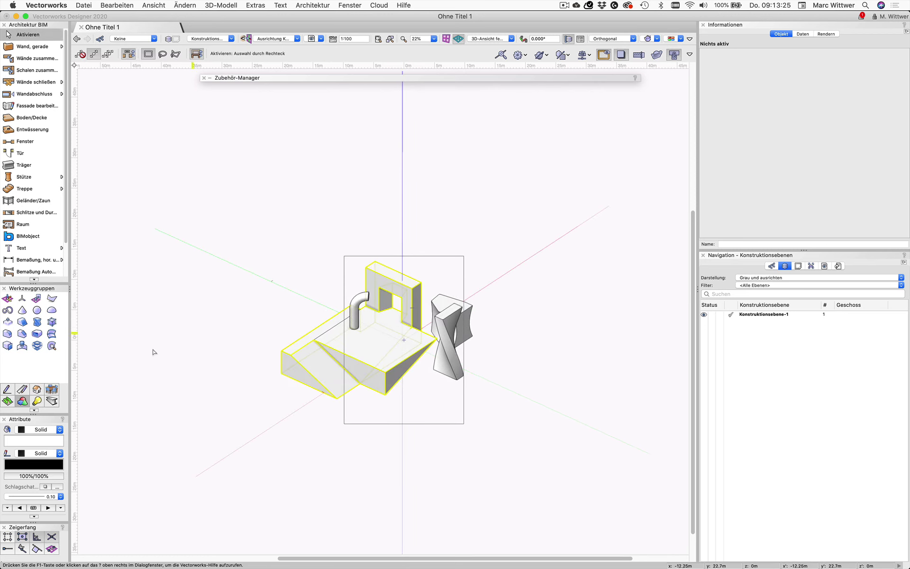
Step: Draw a 100 × 69.85 m rectangle around the model on the ground
left_click(7, 390)
left_click(23, 334)
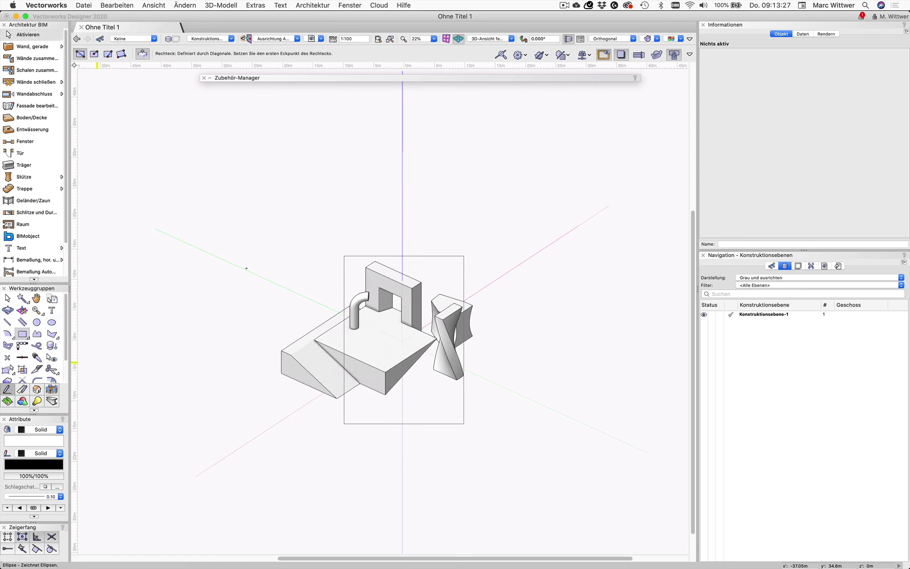
left_click(418, 149)
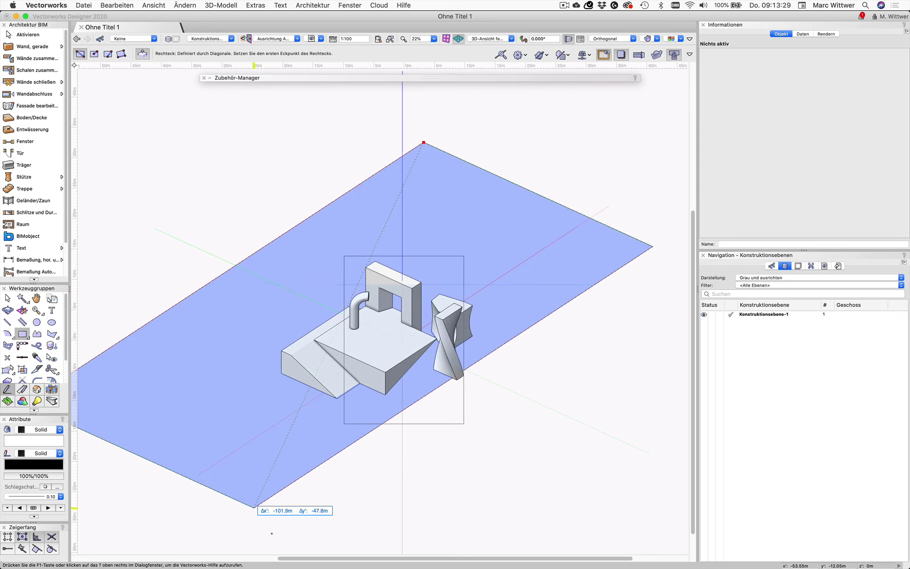
left_click(361, 546)
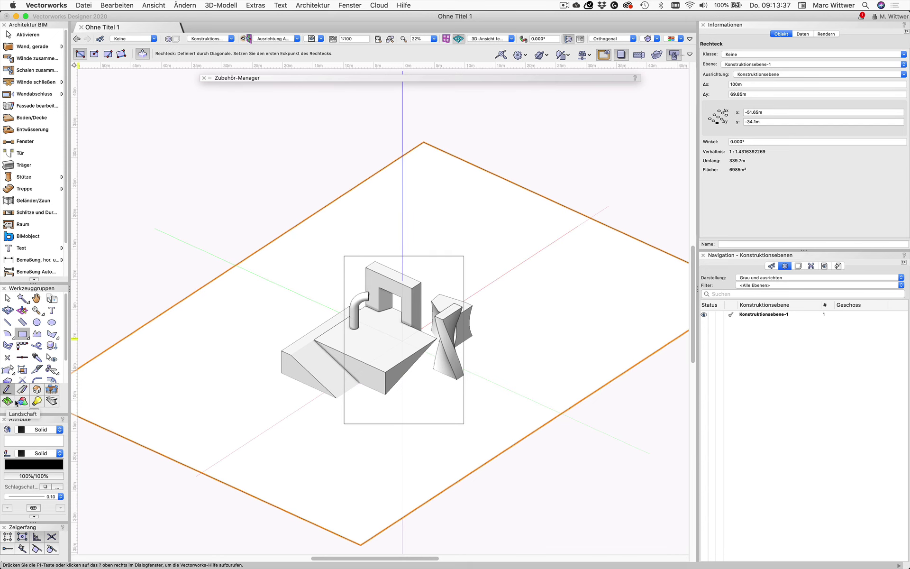
left_click(22, 401)
left_click(8, 322)
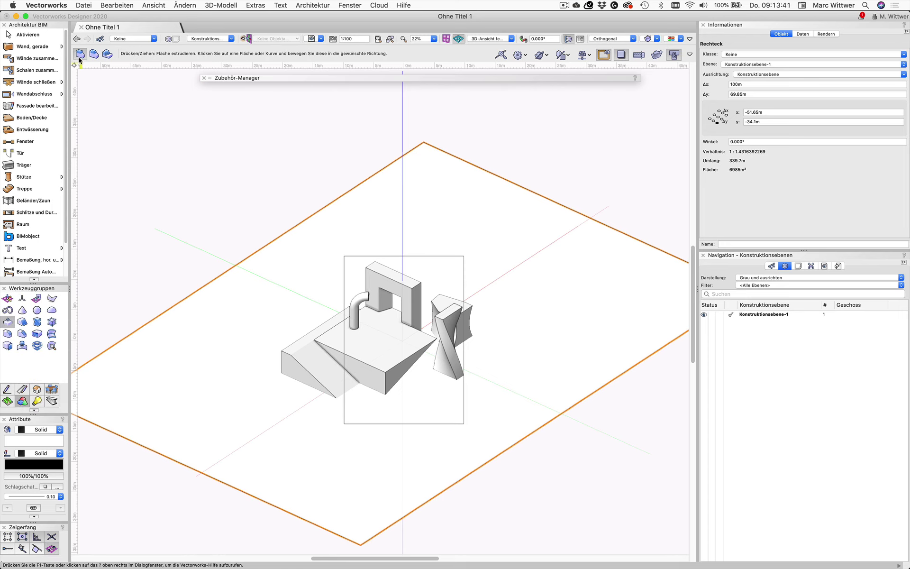
Step: Extrude the ground rectangle 0.2 m downward into a slab
left_click(161, 473)
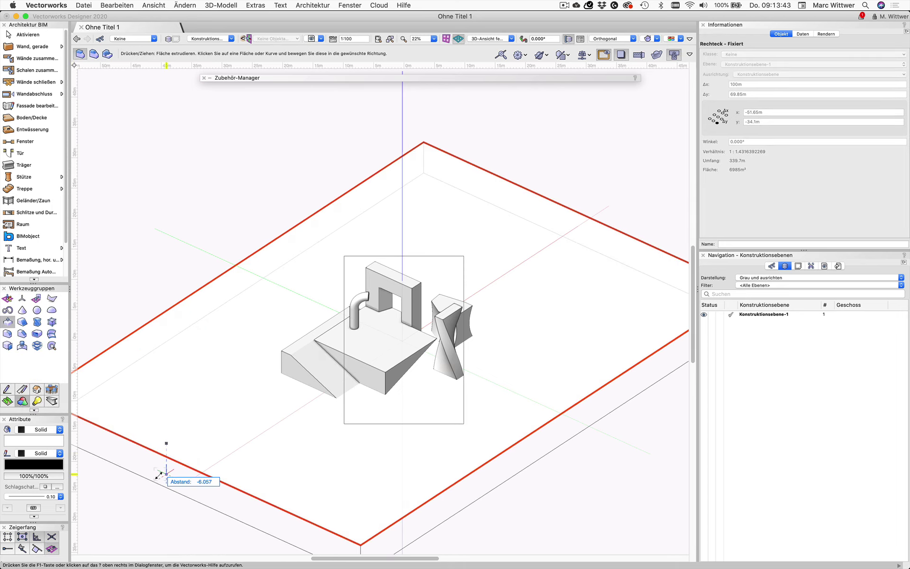
key("Tab")
type("2")
key("Return")
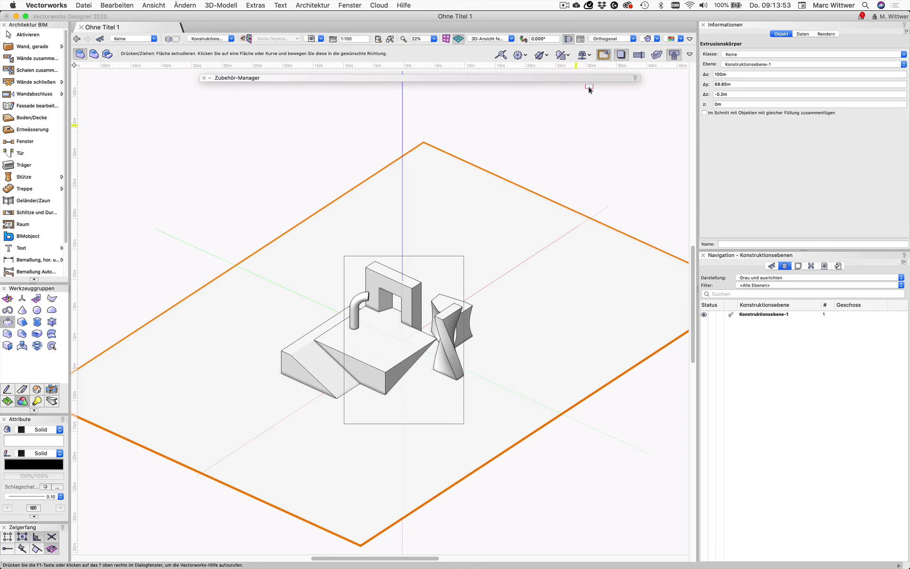
Step: Split into four viewports and zoom the Rechts view to check the slab depth
left_click(581, 38)
left_click(590, 115)
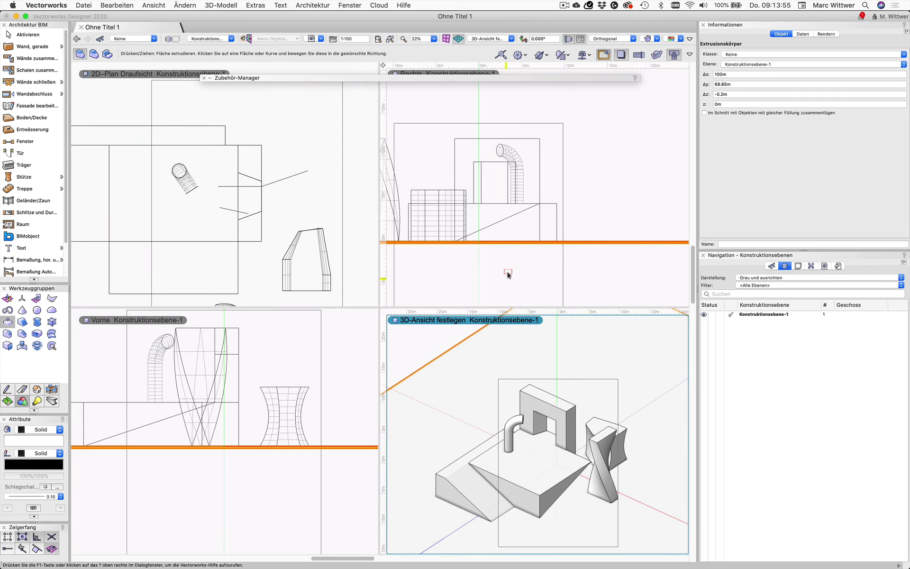
scroll(550, 248, "up", 5)
scroll(573, 227, "up", 3)
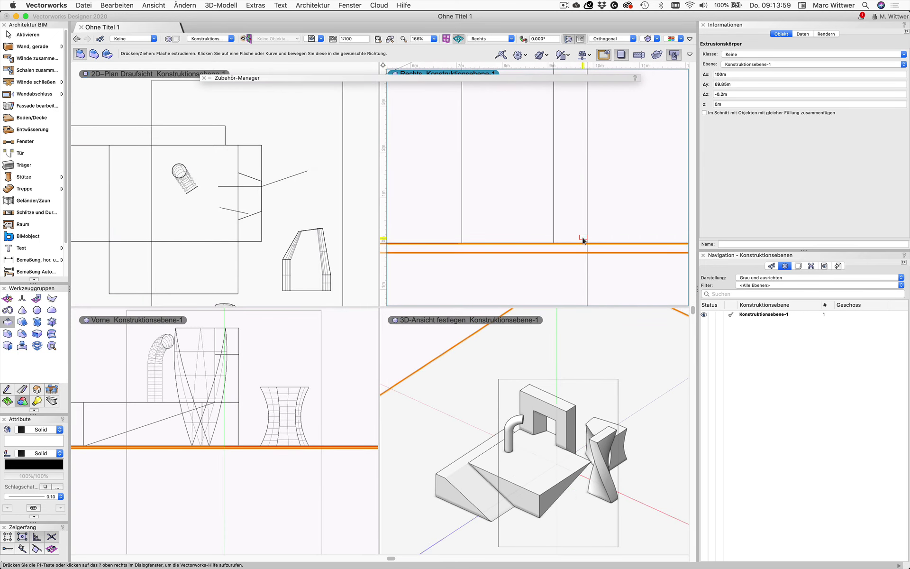
scroll(594, 229, "down", 5)
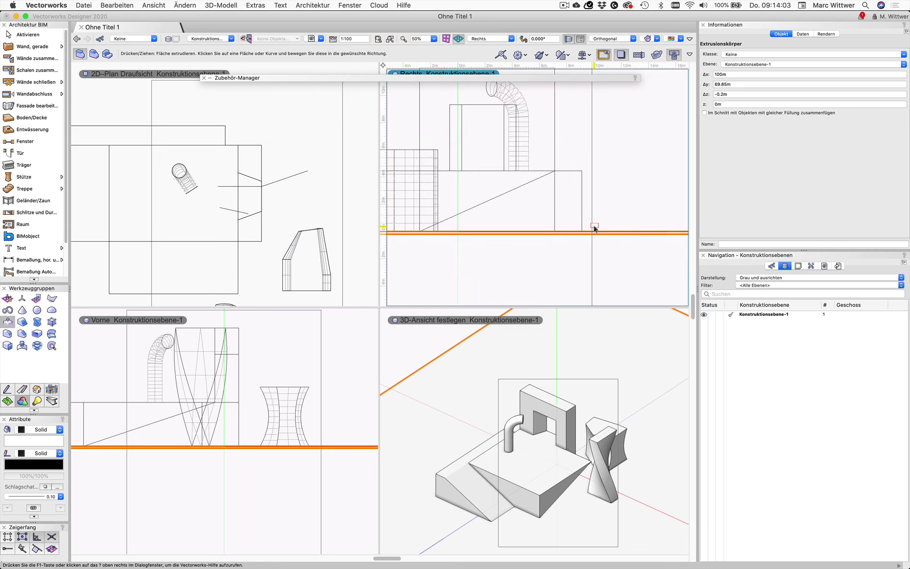
Step: Maximise the 3D viewport of slab and model, and show the Visualisierung tool set
key("x")
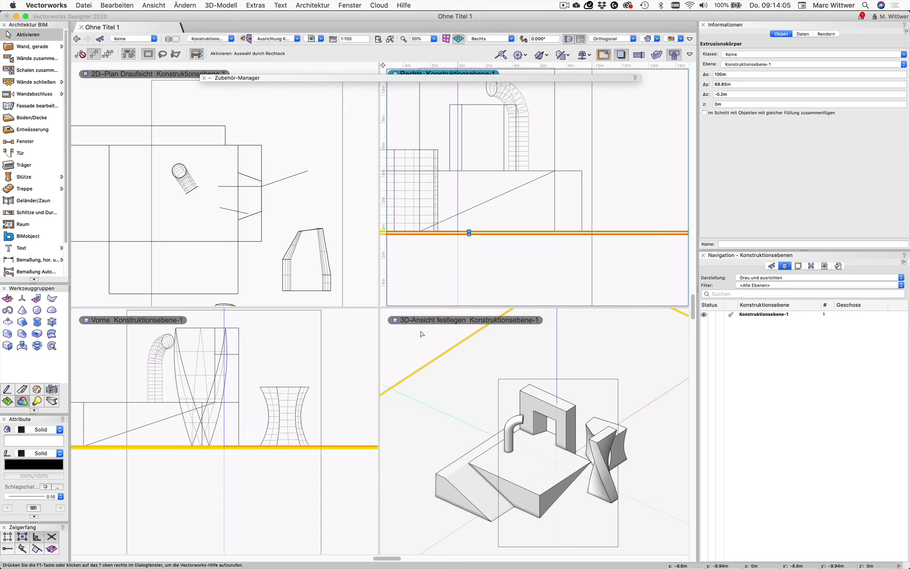
left_click(420, 332)
double_click(420, 332)
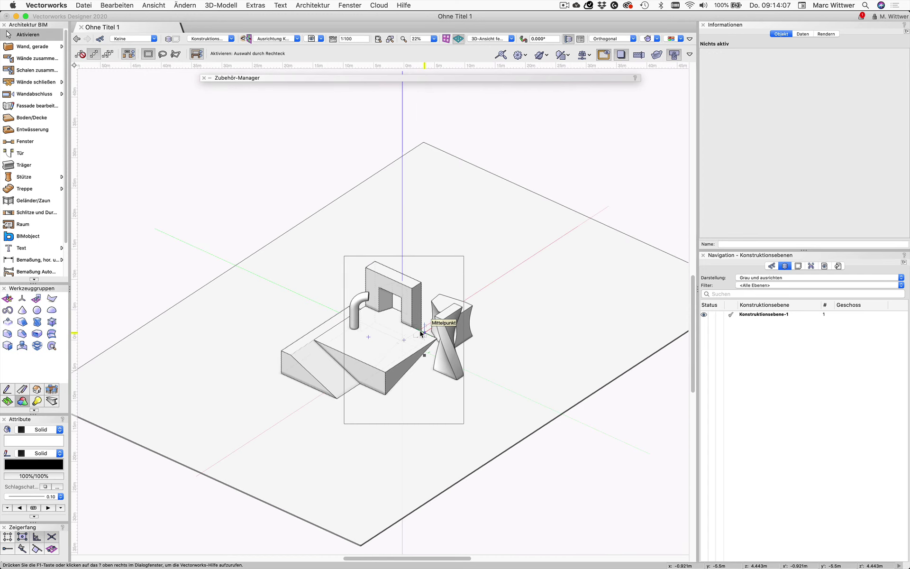
scroll(340, 416, "up", 2)
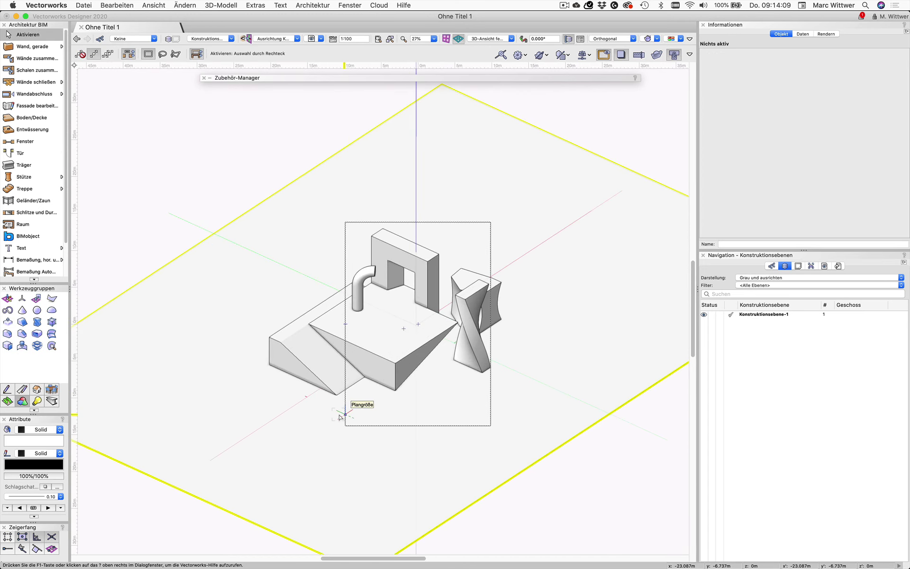
left_click(332, 309)
left_click(432, 333)
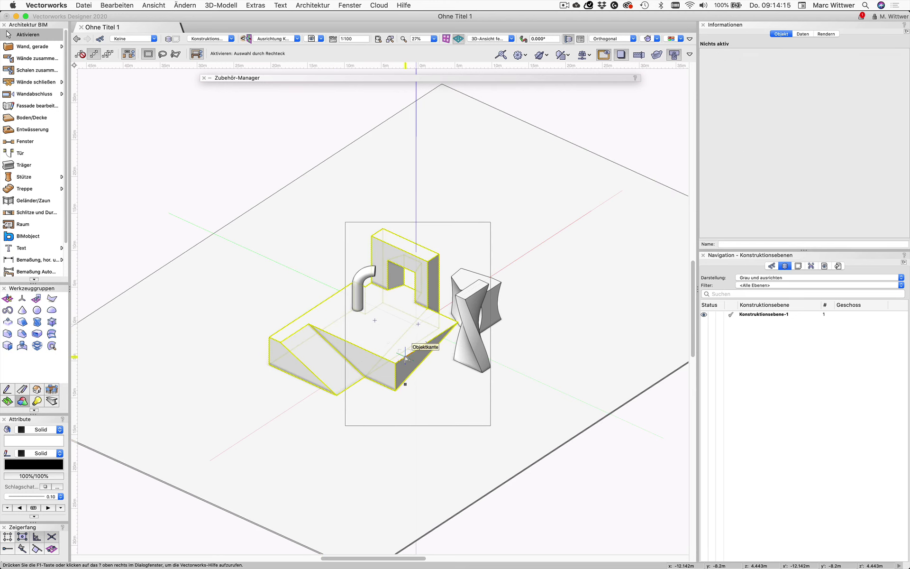
left_click(38, 403)
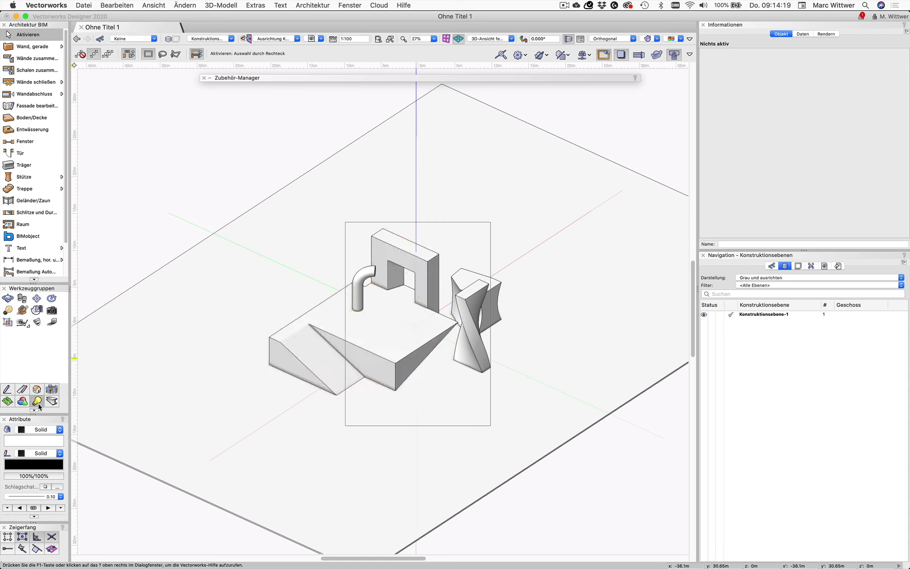
Step: Place a Sonnenstand sun position for Bern on the slab, using 24-hour time
left_click(21, 312)
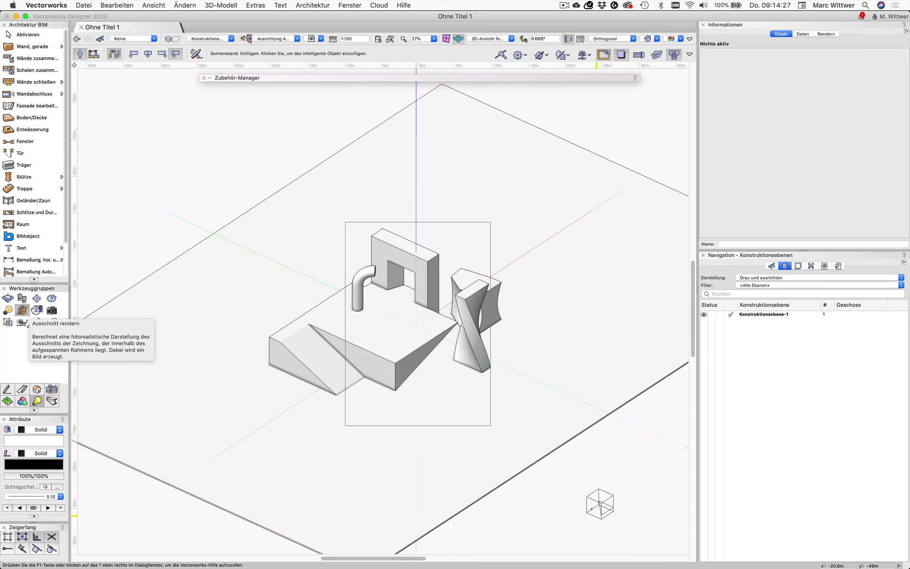
left_click(596, 462)
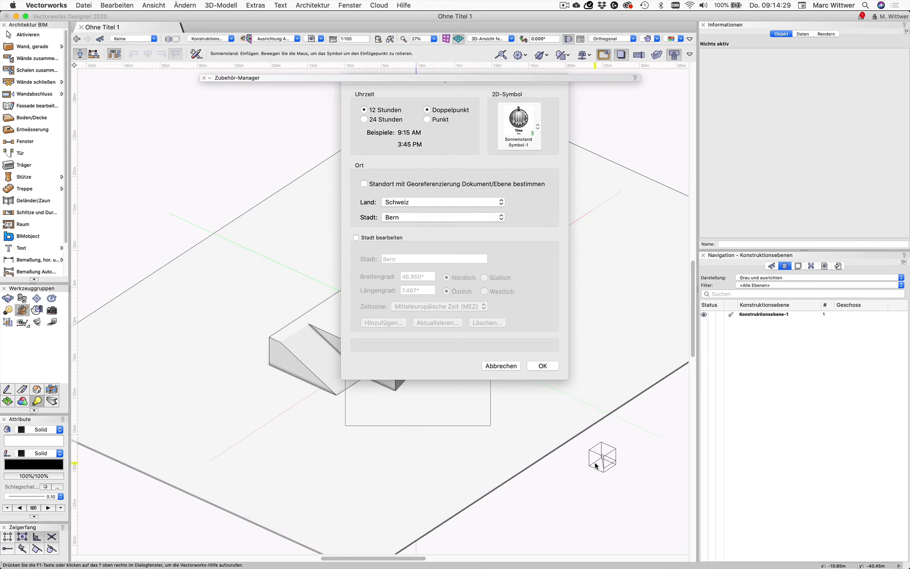
left_click(364, 119)
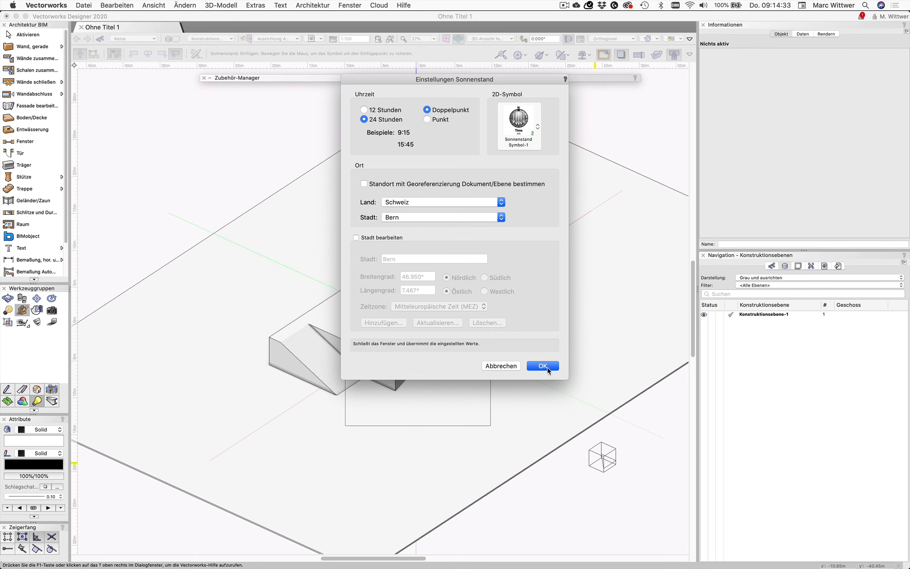
left_click(543, 366)
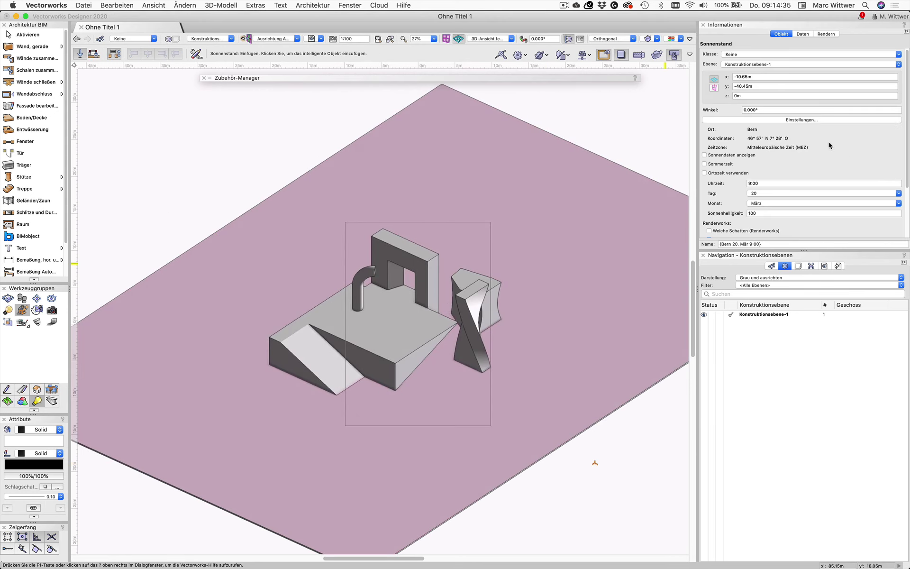
Step: Change the sun position's Uhrzeit to 11:00 and Monat to Juni in the Info palette
scroll(907, 146, "down", 5)
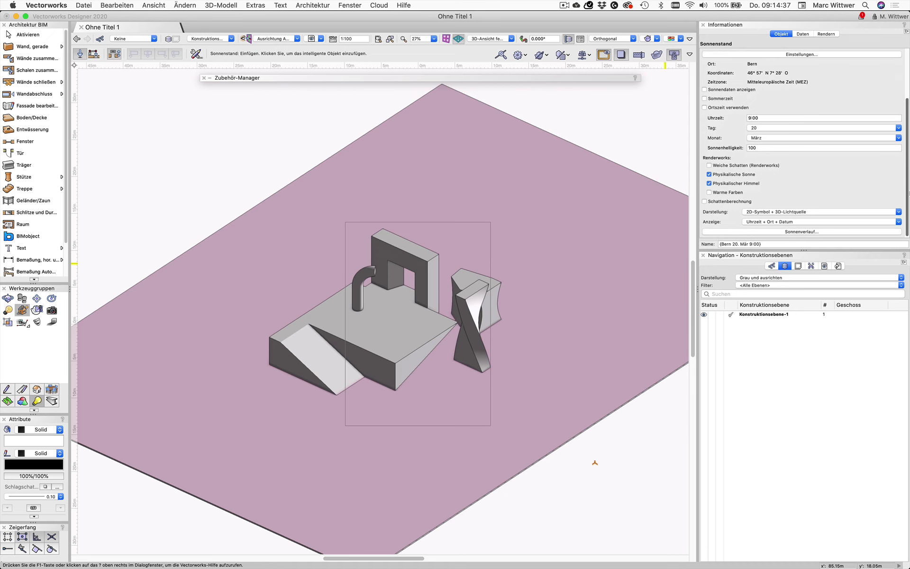
left_click(764, 118)
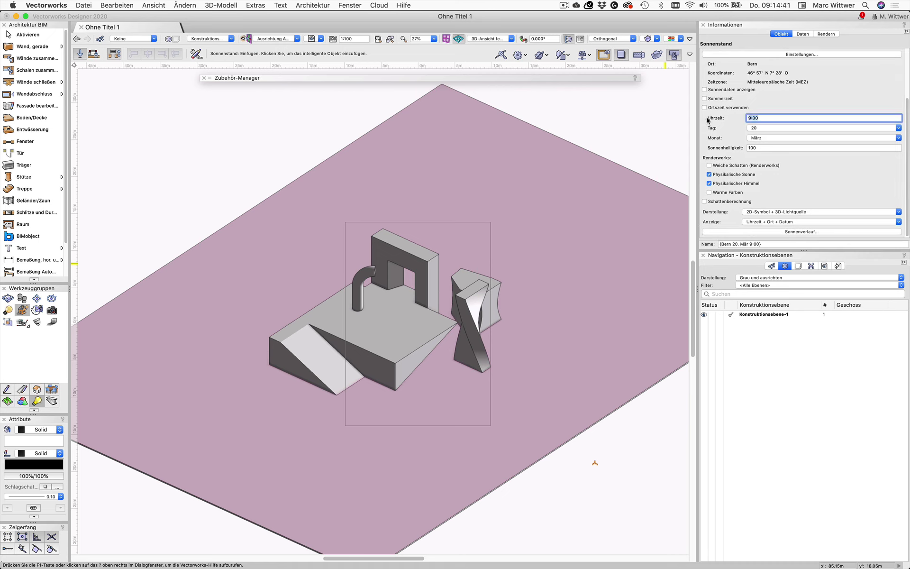
type("11")
key("Return")
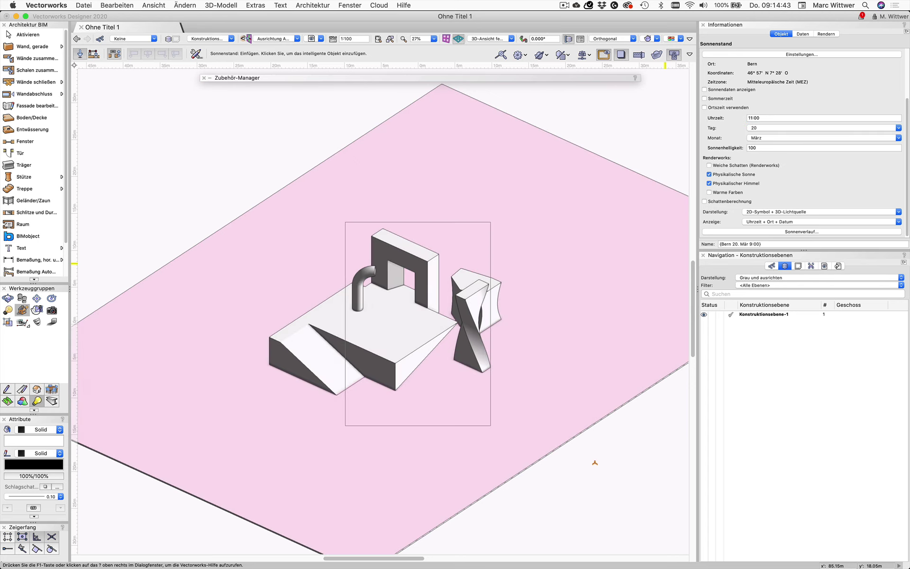
left_click(762, 138)
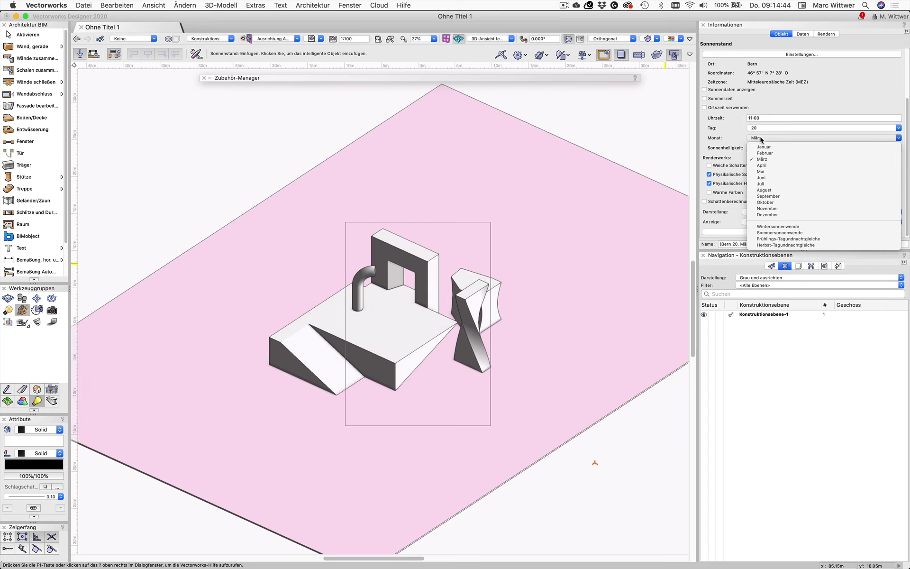
left_click(769, 178)
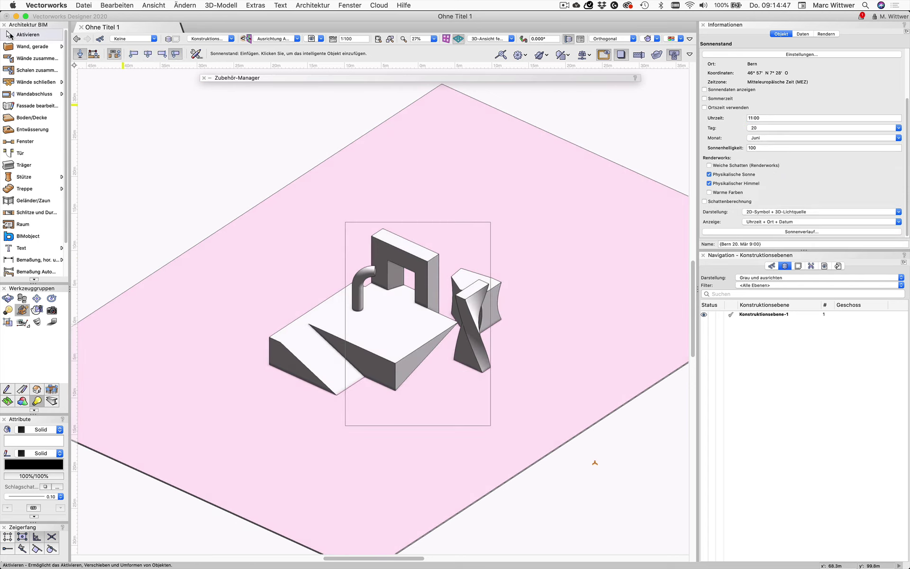
key("x")
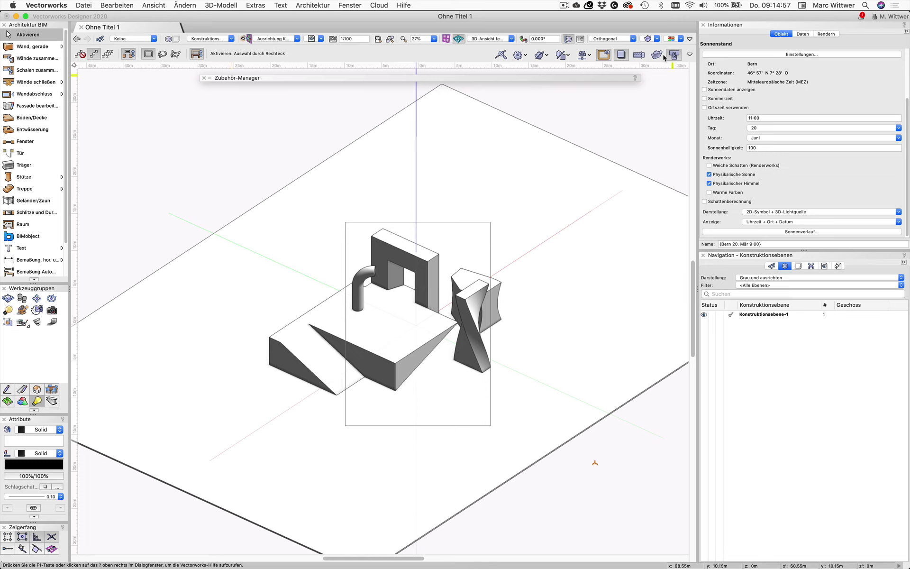
Step: Switch the view's render mode to Renderworks to show the sun's cast shadows
left_click(657, 39)
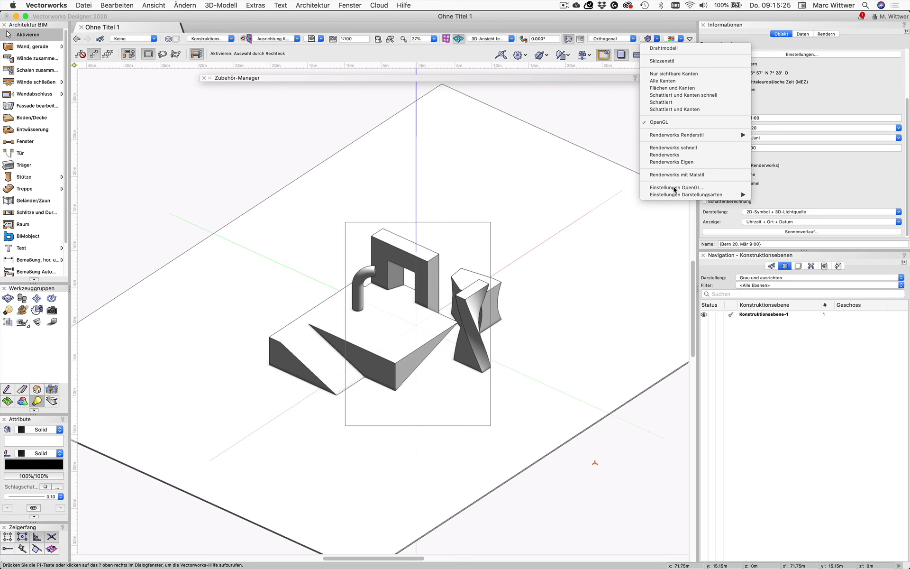
left_click(668, 158)
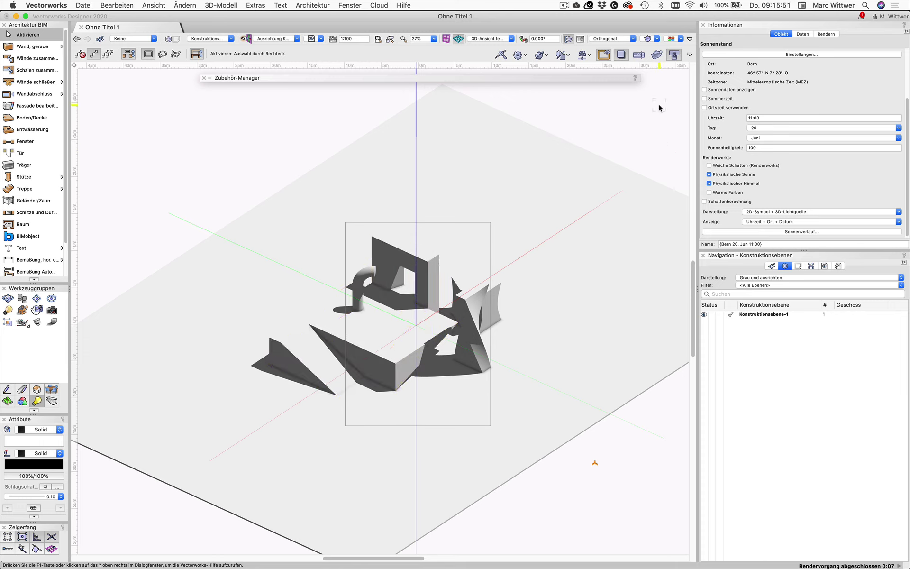
left_click(653, 41)
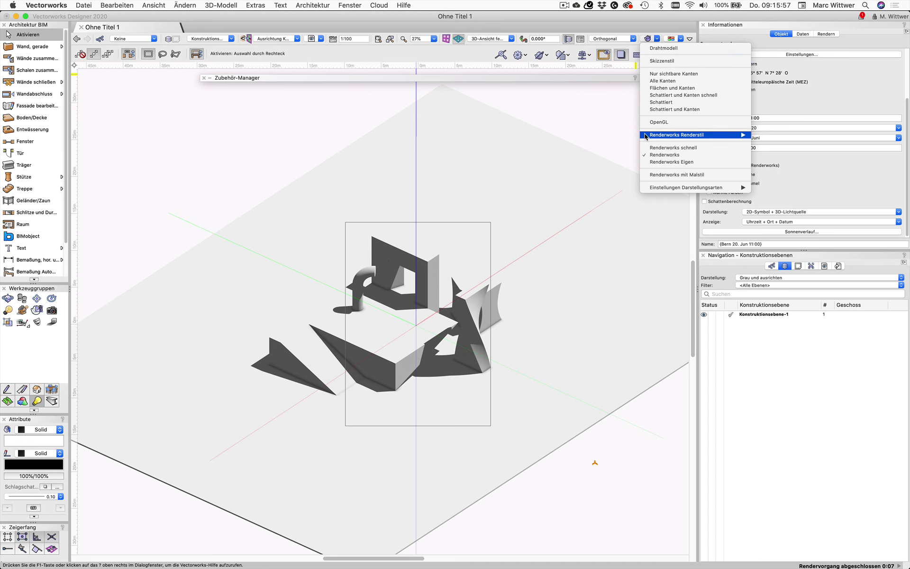
mouse_move(677, 134)
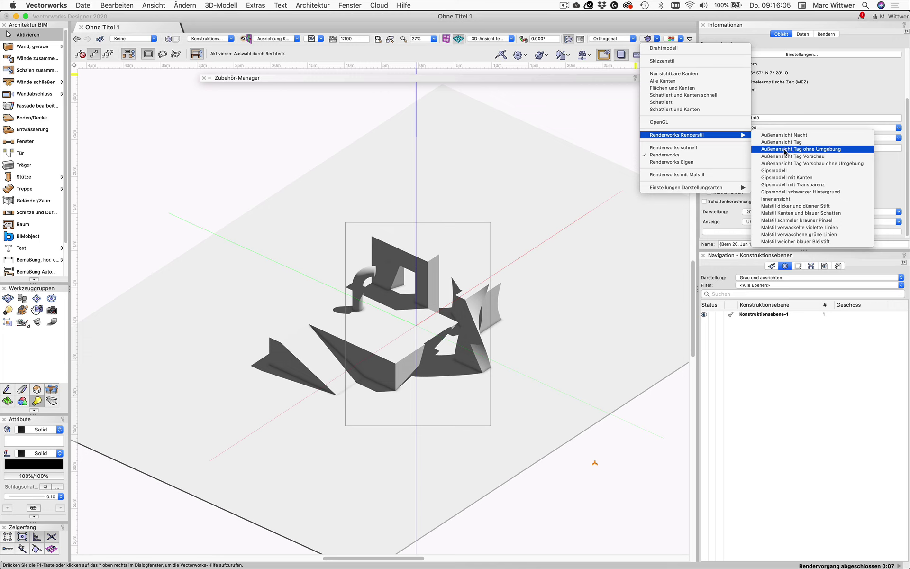
Step: Apply the Außenansicht Tag ohne Umgebung Renderworks style and set Sonnenhelligkeit to 50
left_click(830, 150)
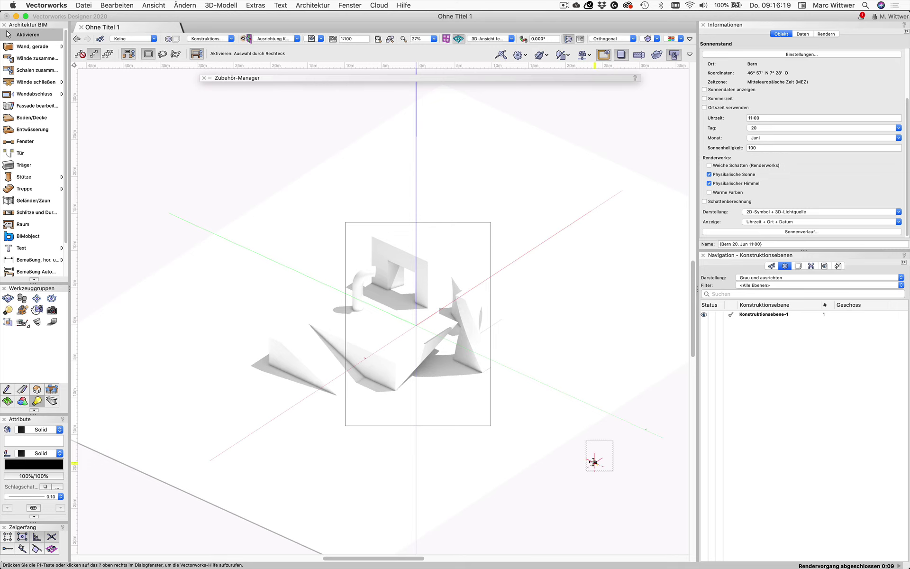
left_click_drag(762, 148, 699, 148)
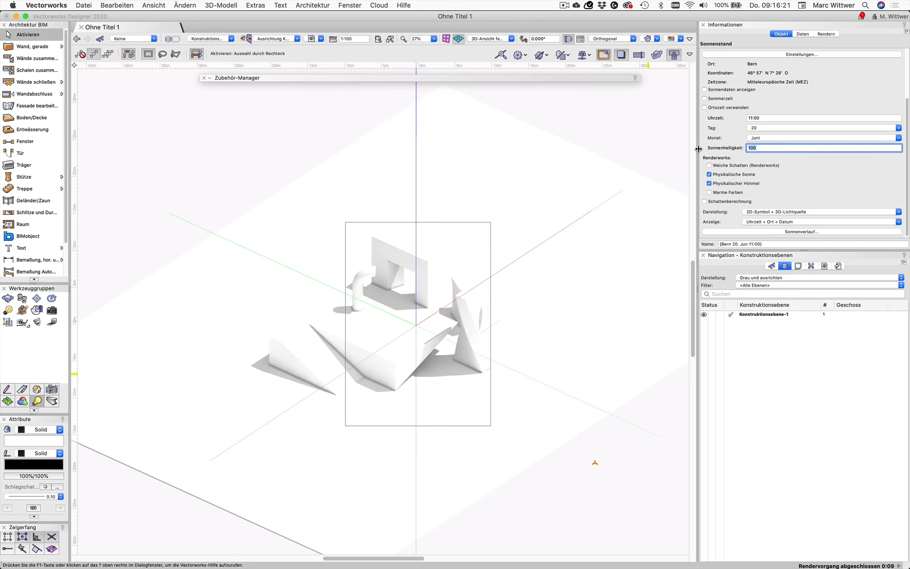
type("50")
key("Return")
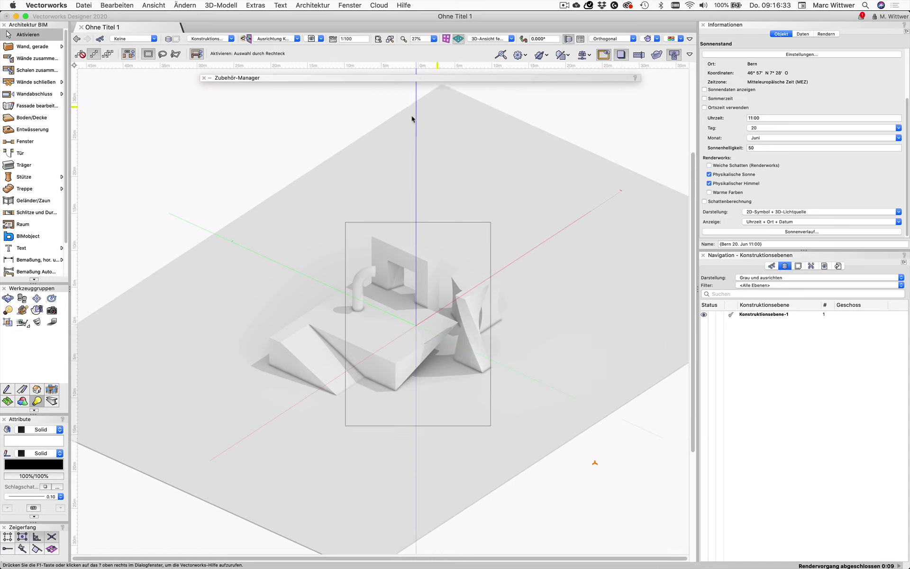
Step: Orbit the view with the Flyover tool to see the rendered model from another side
left_click(8, 298)
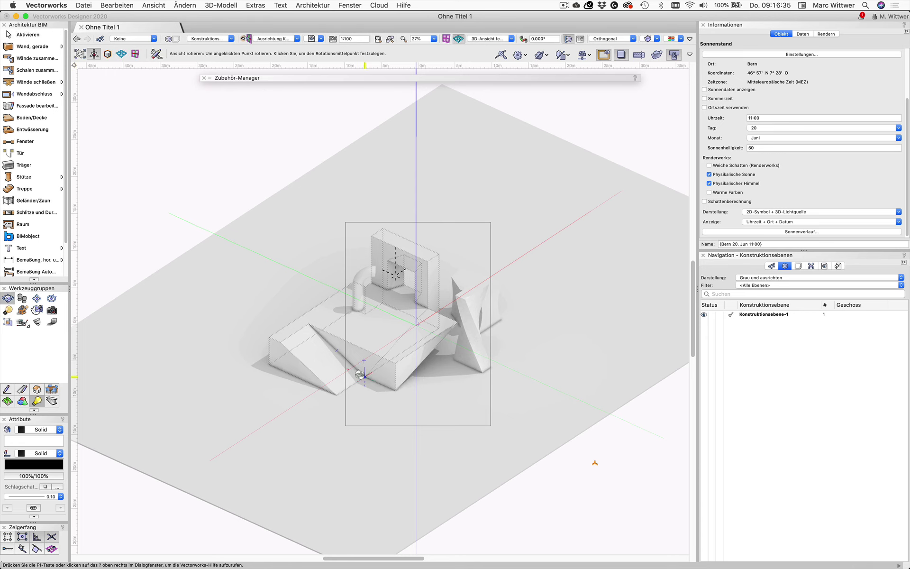
left_click_drag(363, 371, 420, 349)
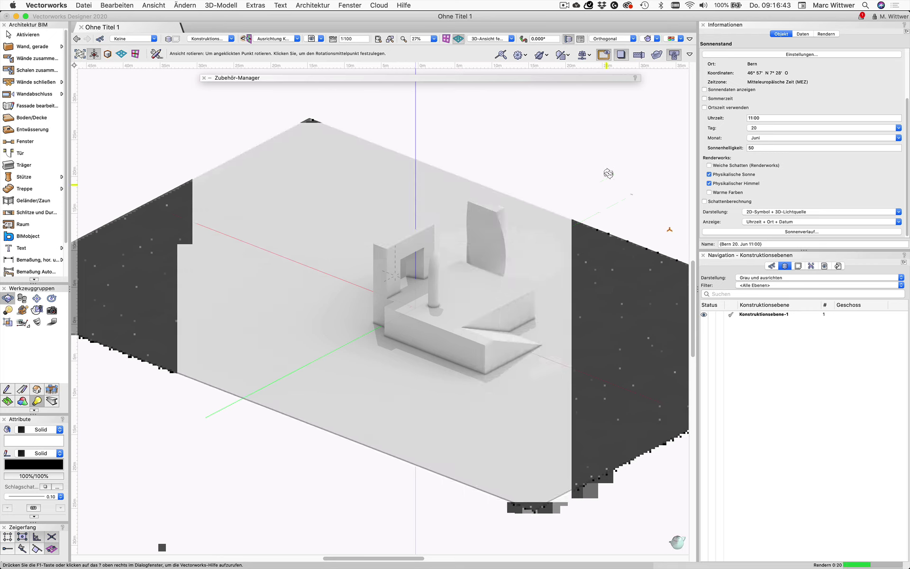
Step: Shade the view in OpenGL with Schlagschatten anzeigen at Hoch quality, orbiting back afterwards
left_click(653, 40)
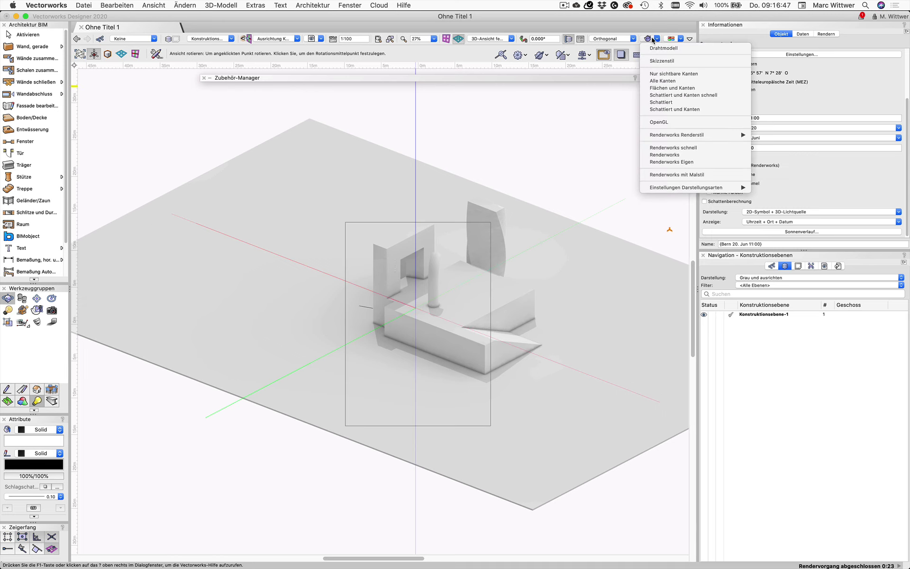
left_click(659, 123)
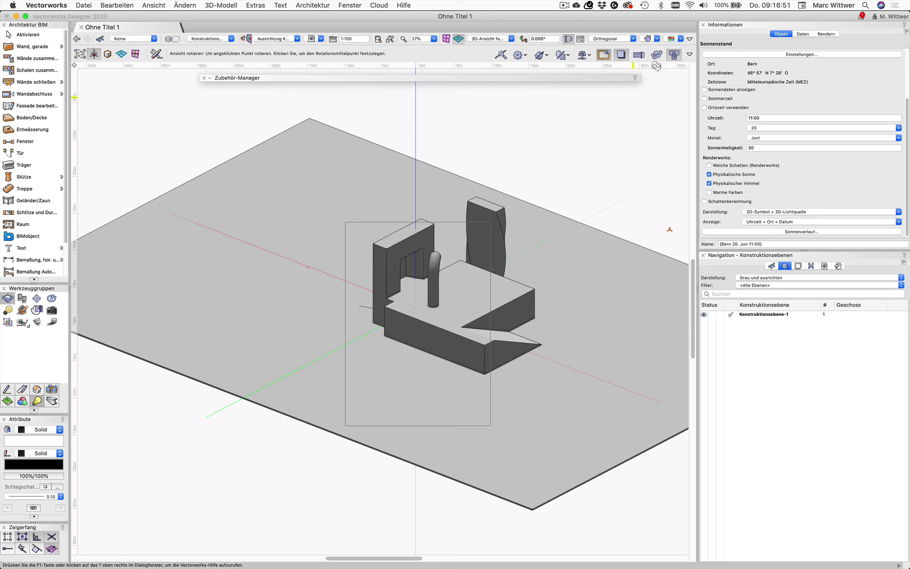
left_click(656, 41)
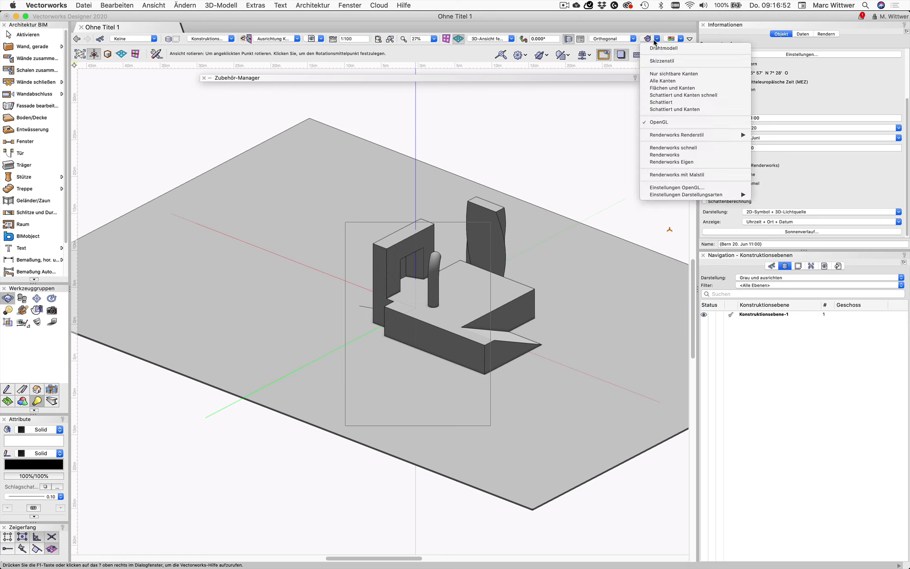
left_click(668, 187)
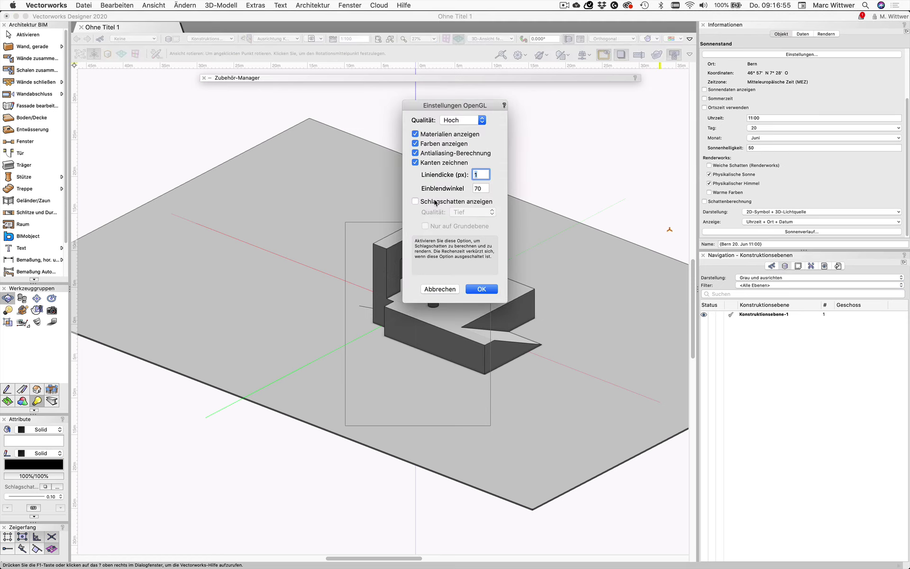
left_click(456, 201)
left_click(472, 212)
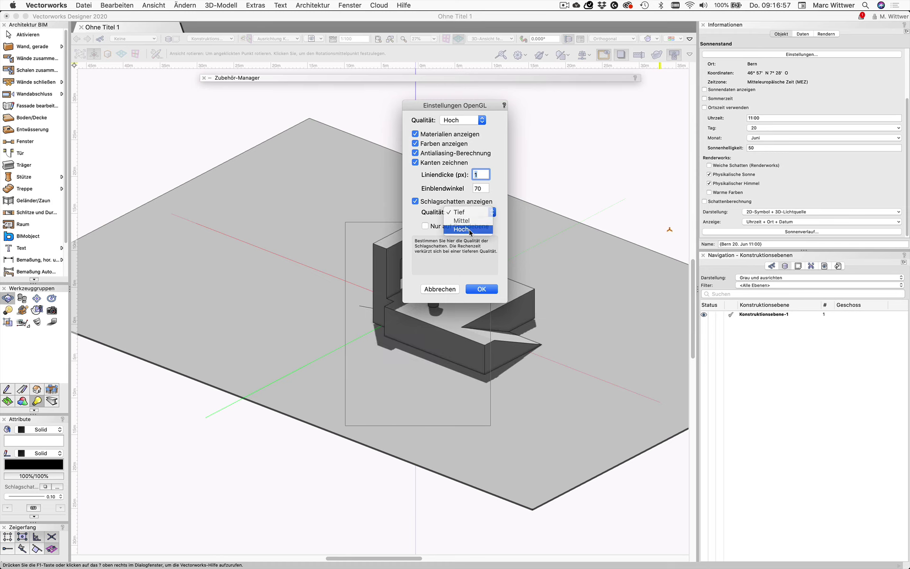
left_click(471, 232)
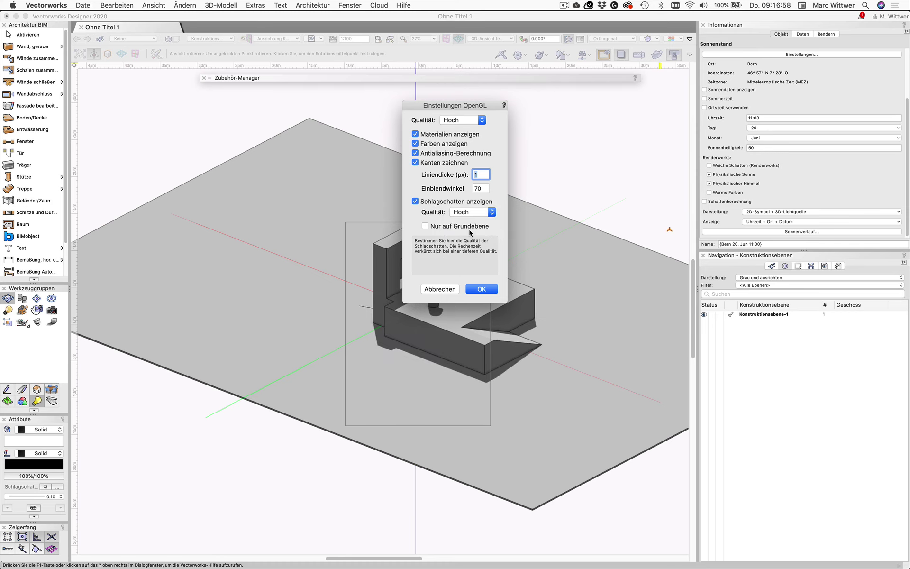
left_click(476, 289)
mouse_move(545, 250)
left_mouse_down()
mouse_move(420, 243)
mouse_move(478, 228)
left_mouse_up()
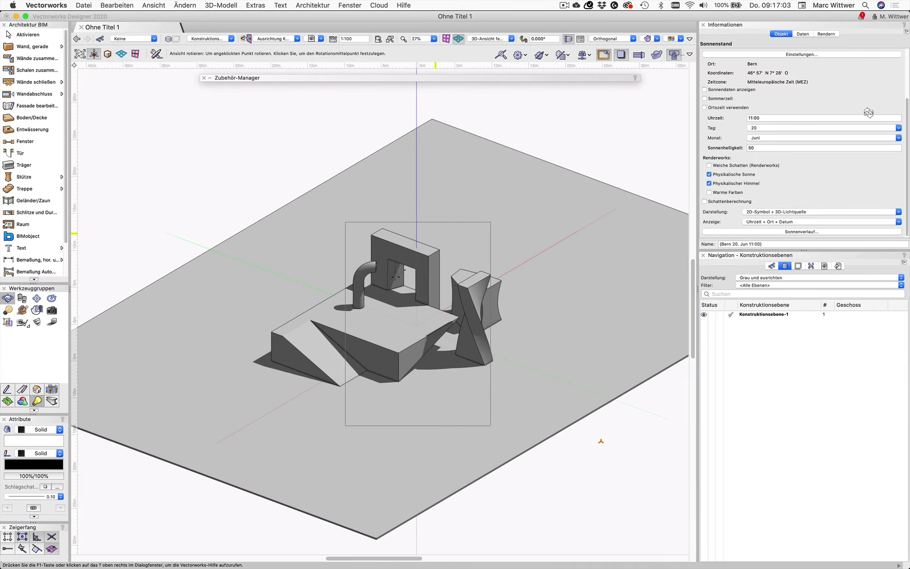
left_click(22, 35)
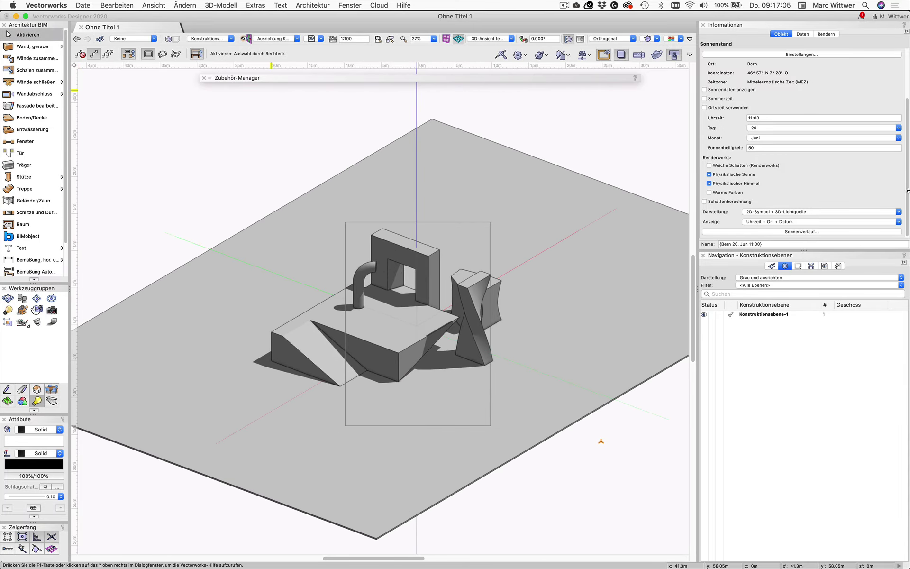
Step: Set the sun to 25 September at 11:01 in the Sonnenverlauf settings
left_click(803, 235)
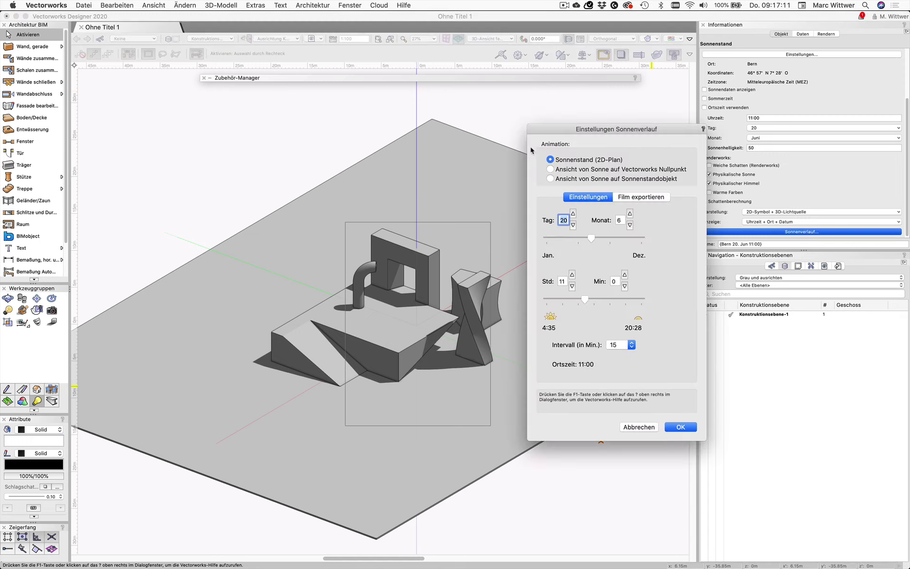
left_click_drag(570, 137, 702, 137)
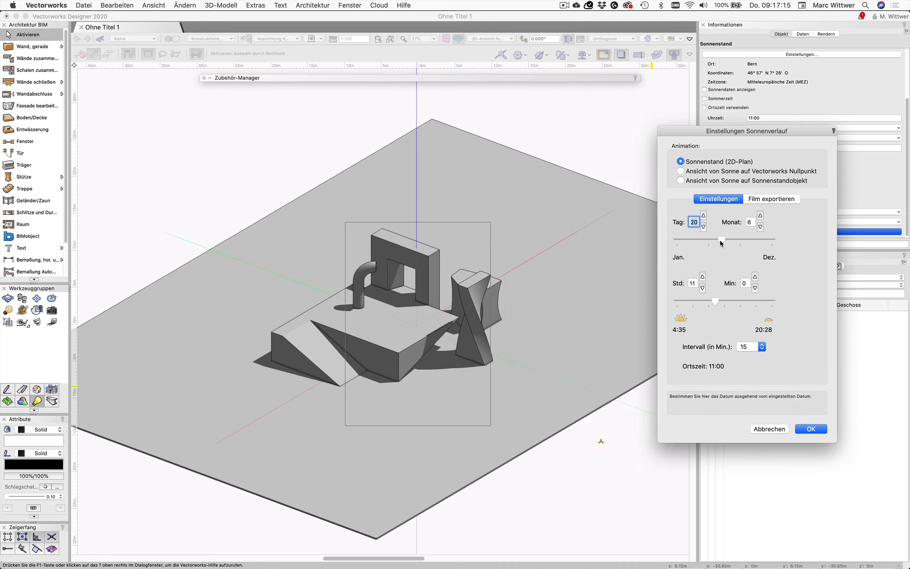
mouse_move(721, 241)
left_mouse_down()
mouse_move(702, 241)
mouse_move(751, 239)
mouse_move(699, 243)
mouse_move(751, 240)
left_mouse_up()
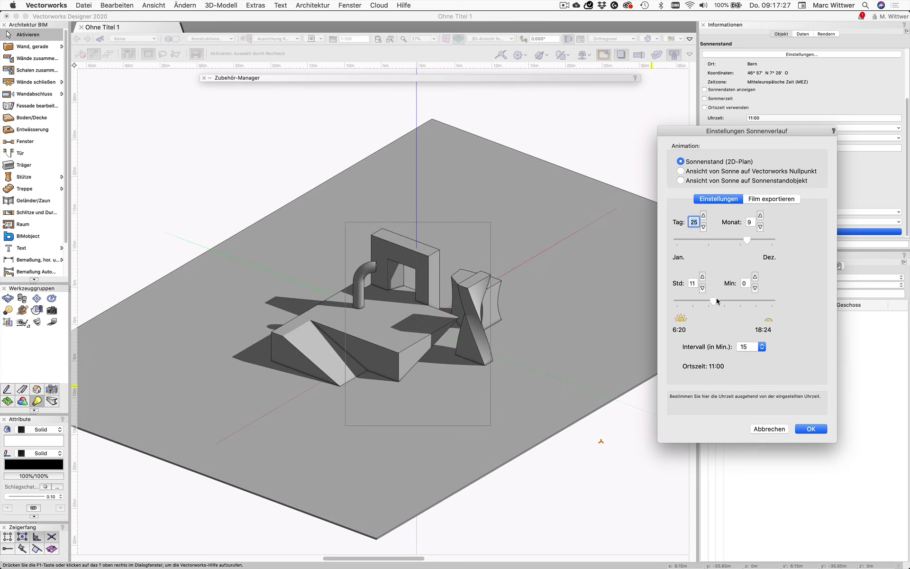
mouse_move(714, 300)
left_mouse_down()
mouse_move(755, 302)
mouse_move(714, 304)
left_mouse_up()
left_click(811, 429)
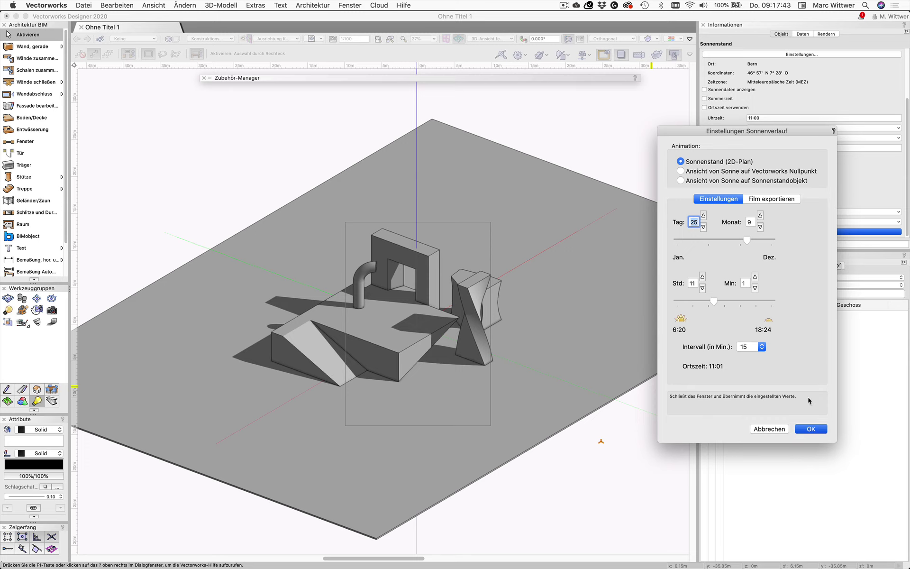